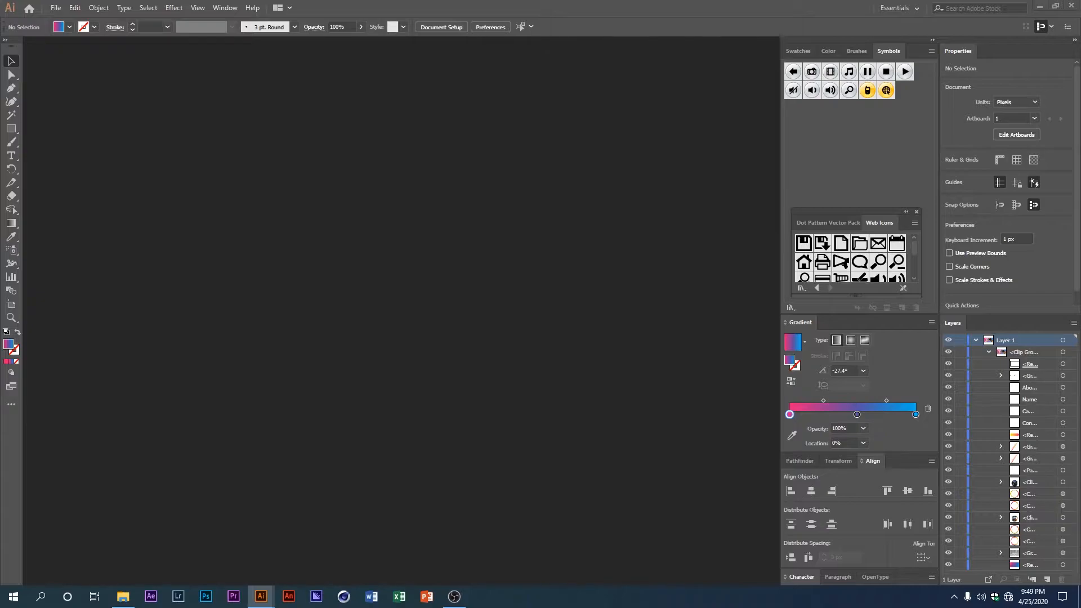
- Start a new document with a width of 820 px, a height of 420 px and landscape orientation
left_click(55, 10)
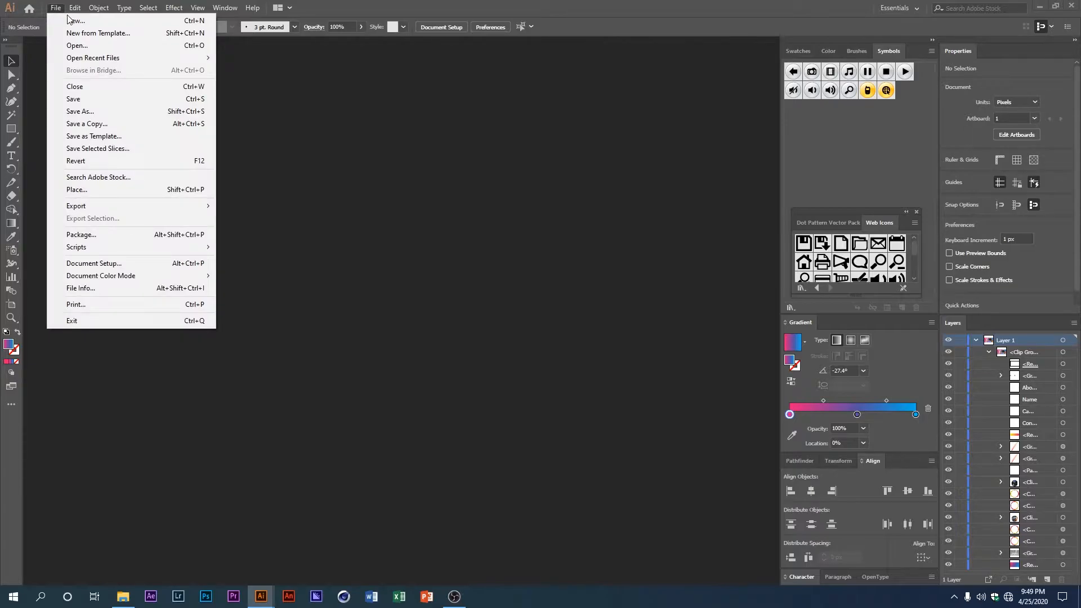
left_click(67, 20)
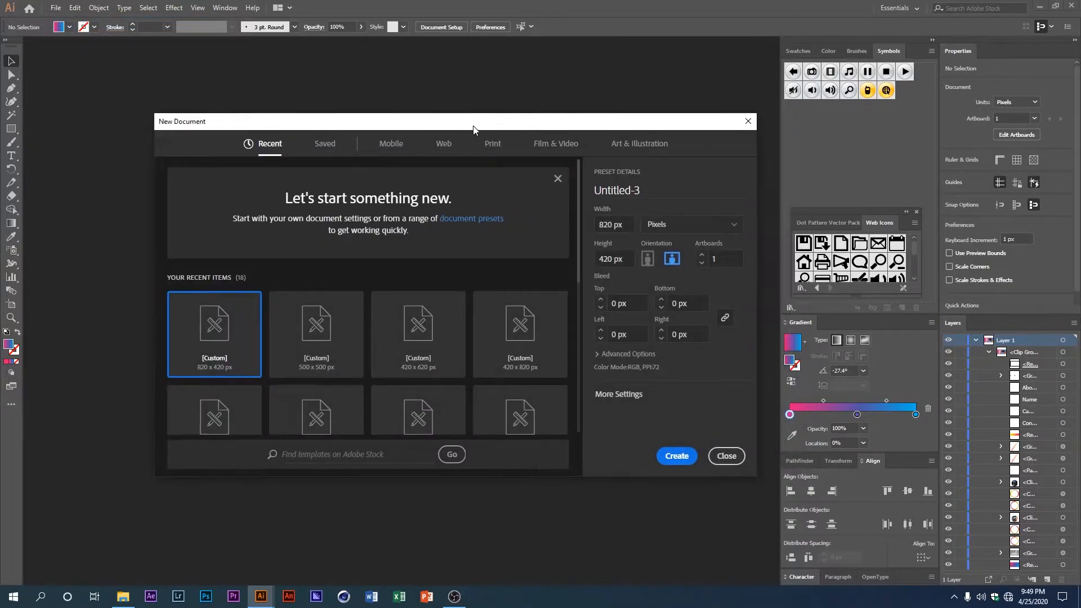
left_click_drag(473, 130, 460, 130)
left_click_drag(616, 225, 591, 225)
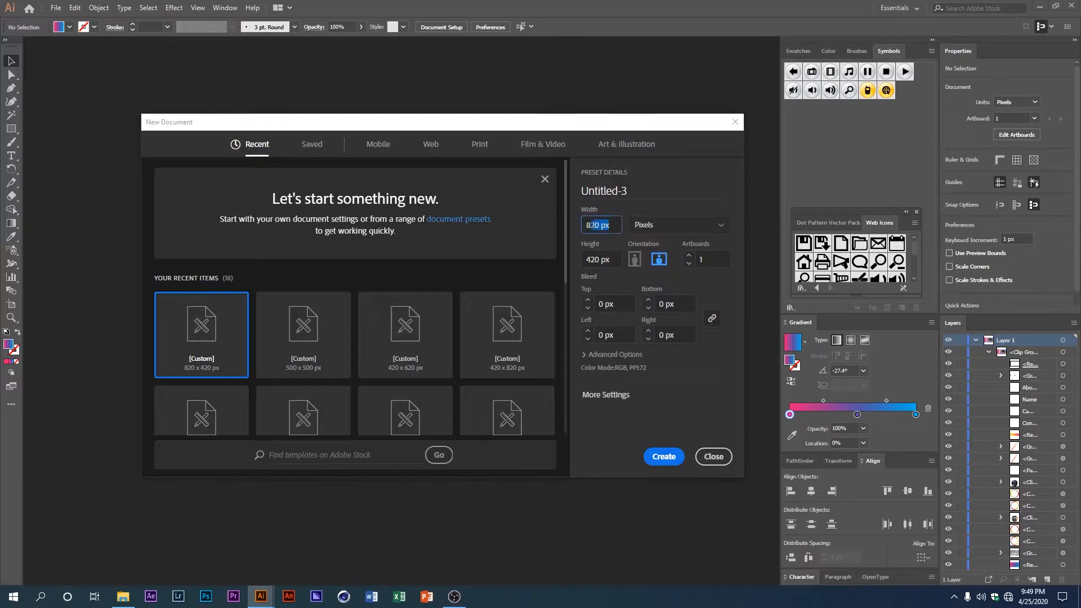
left_click(586, 225)
left_click_drag(617, 260, 579, 260)
left_click(664, 262)
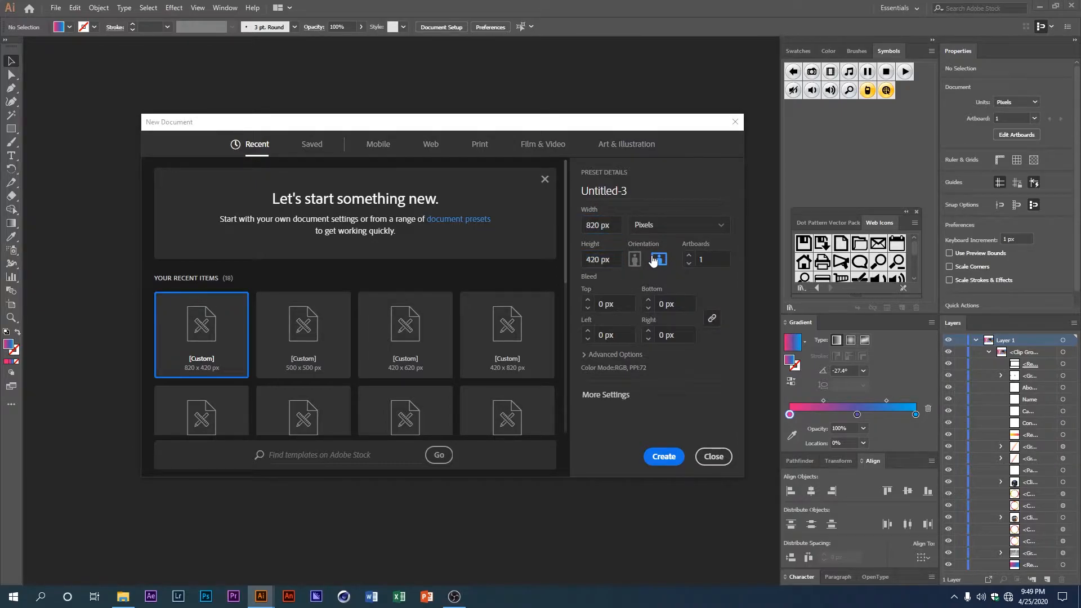
- Set the new document's colour mode to RGB Color, create it and dock its window
left_click(617, 358)
scroll(613, 356, "down", 2)
left_click(626, 334)
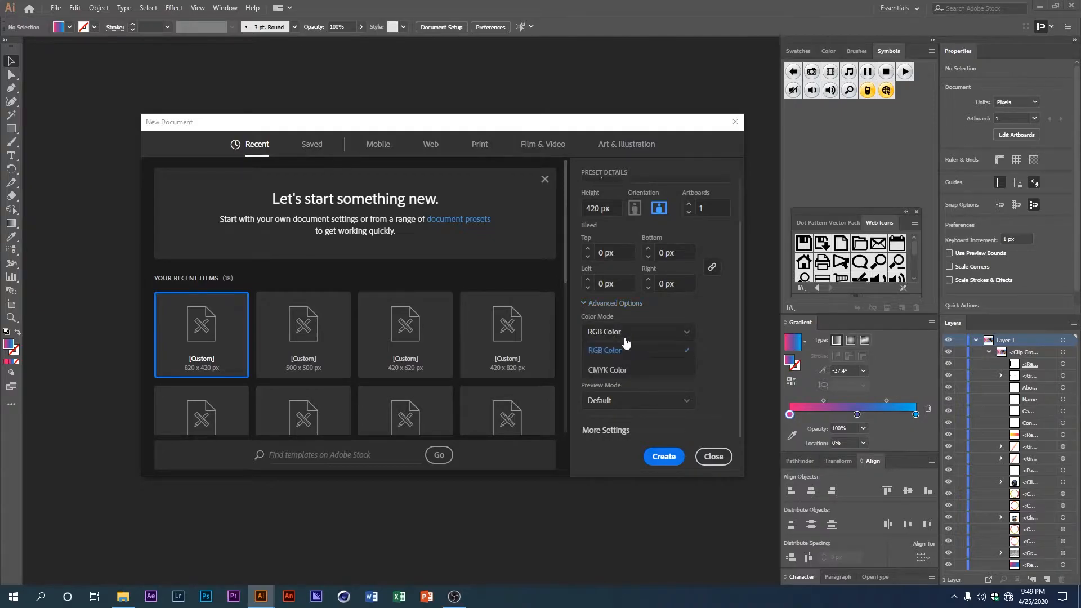
left_click(623, 350)
left_click(656, 457)
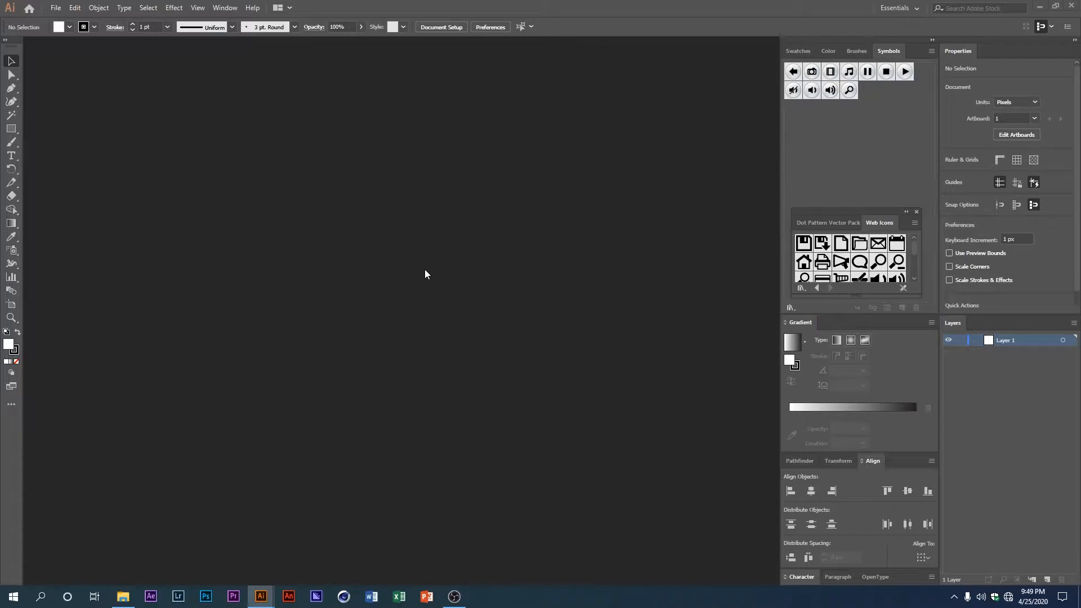
left_click_drag(589, 108, 297, 46)
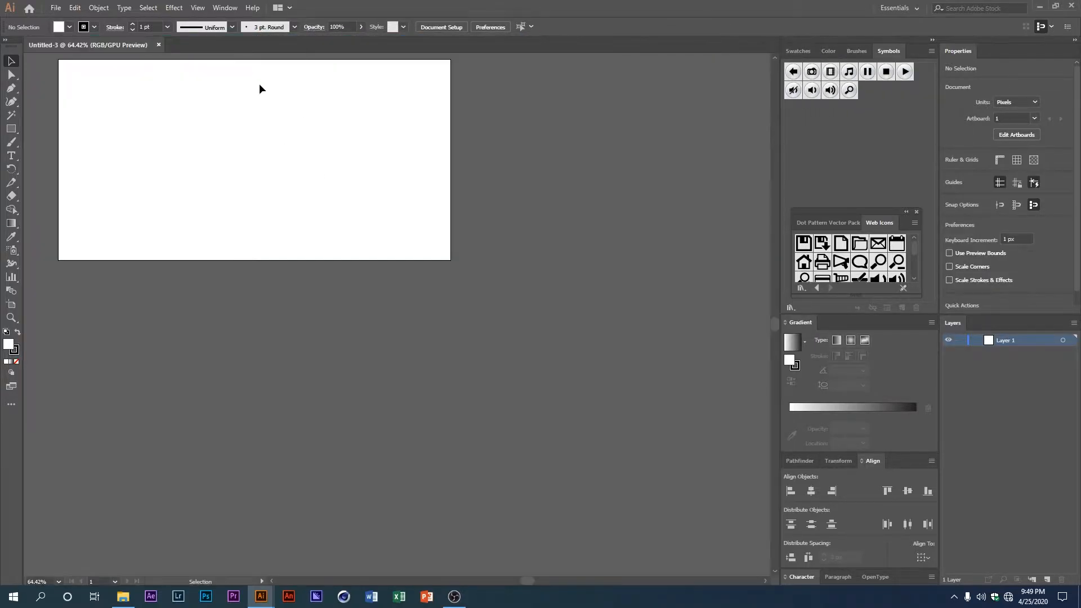
- Draw a rectangle exactly 820 px wide and 420 px high
scroll(203, 299, "up", 4)
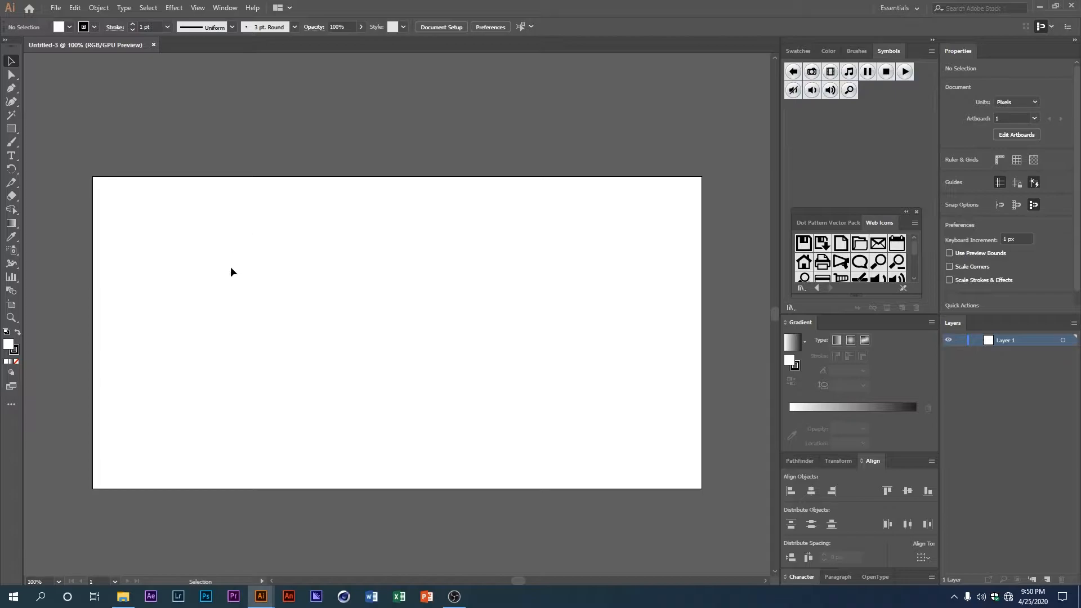
left_click(11, 128)
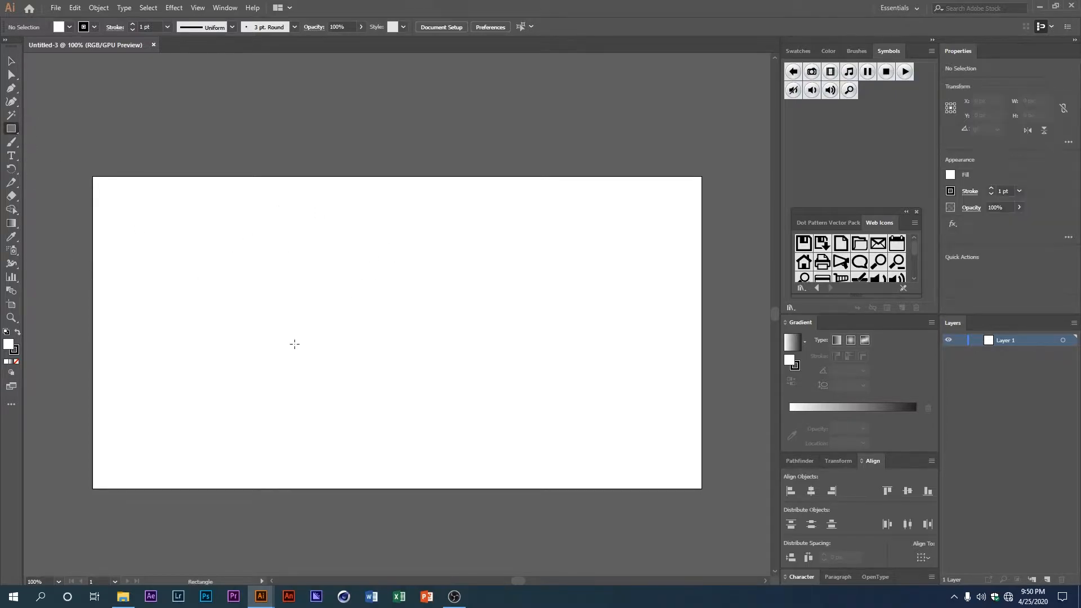
left_click(295, 346)
type("82")
key("Tab")
type("4")
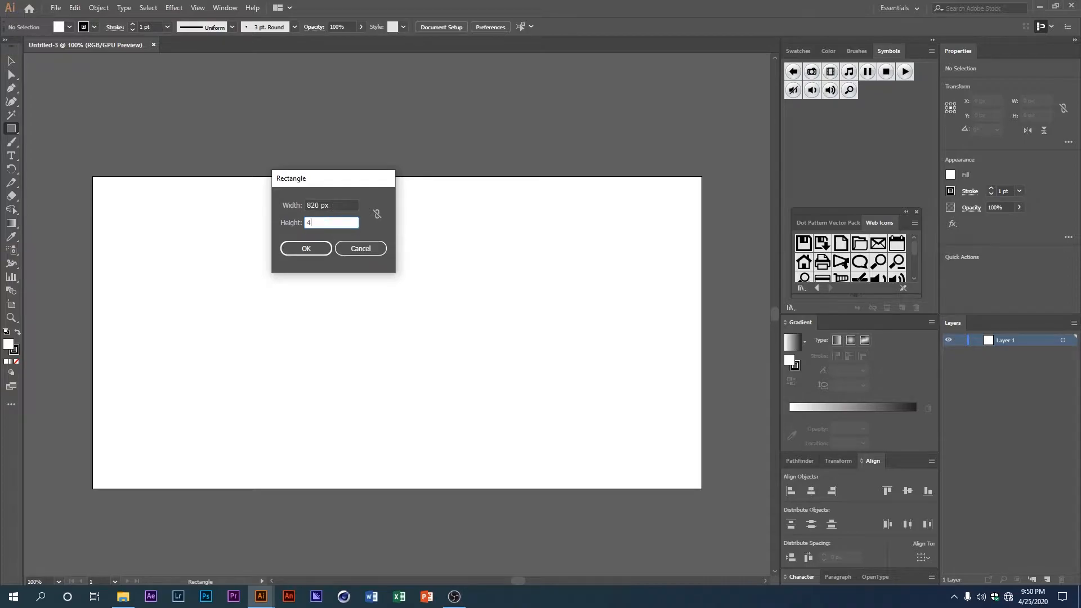
type("20")
key("Return")
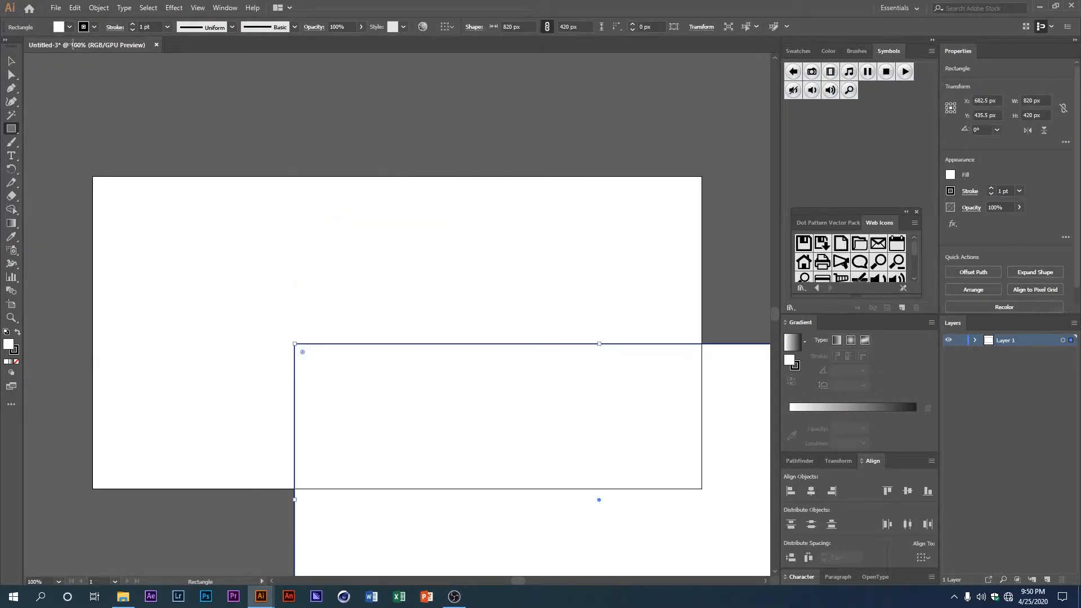
- Remove the stroke from the rectangle
left_click(94, 27)
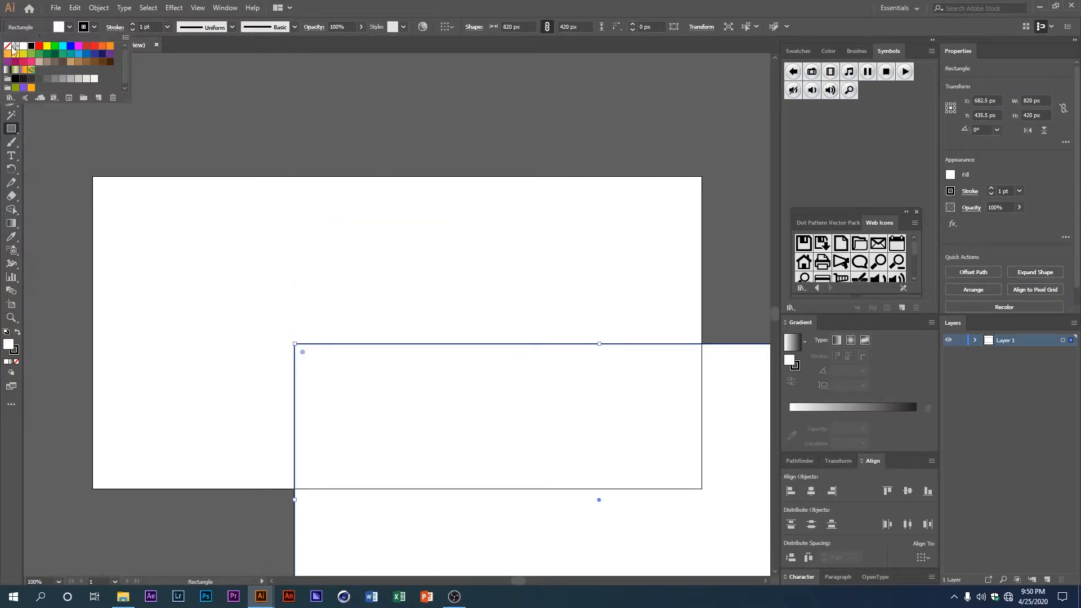
left_click(7, 46)
key("Escape")
key("v")
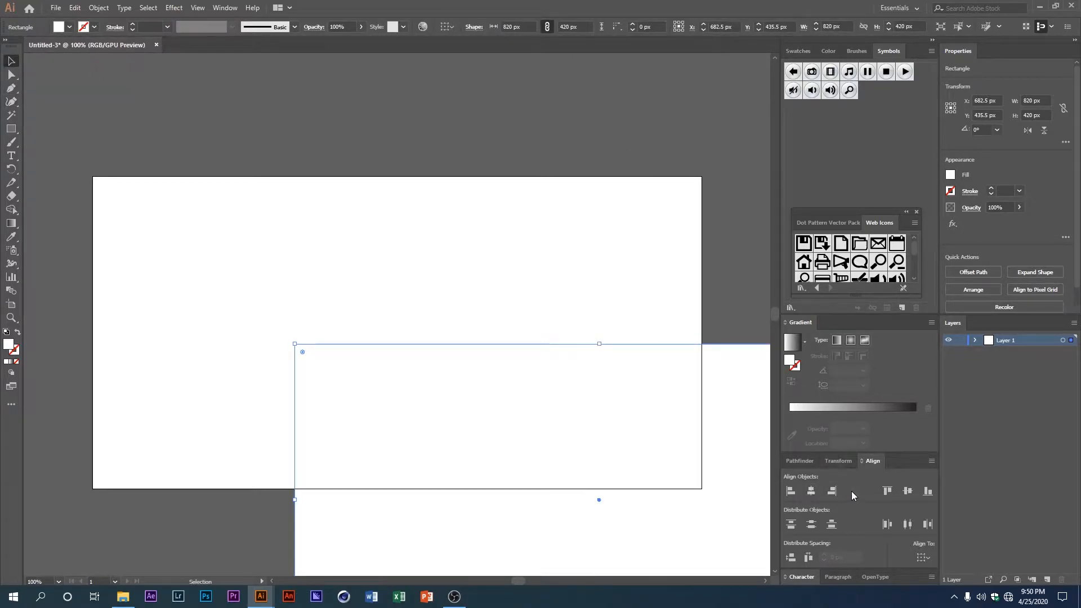
- Centre the rectangle horizontally and vertically on the artboard, using Align to Artboard
left_click(921, 558)
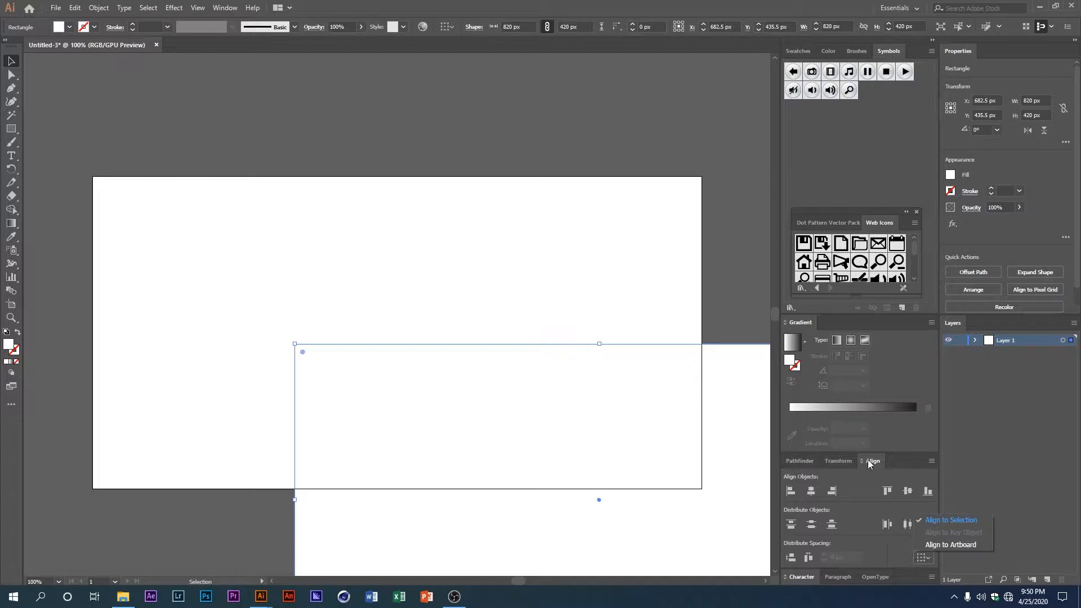
left_click(941, 547)
left_click(815, 492)
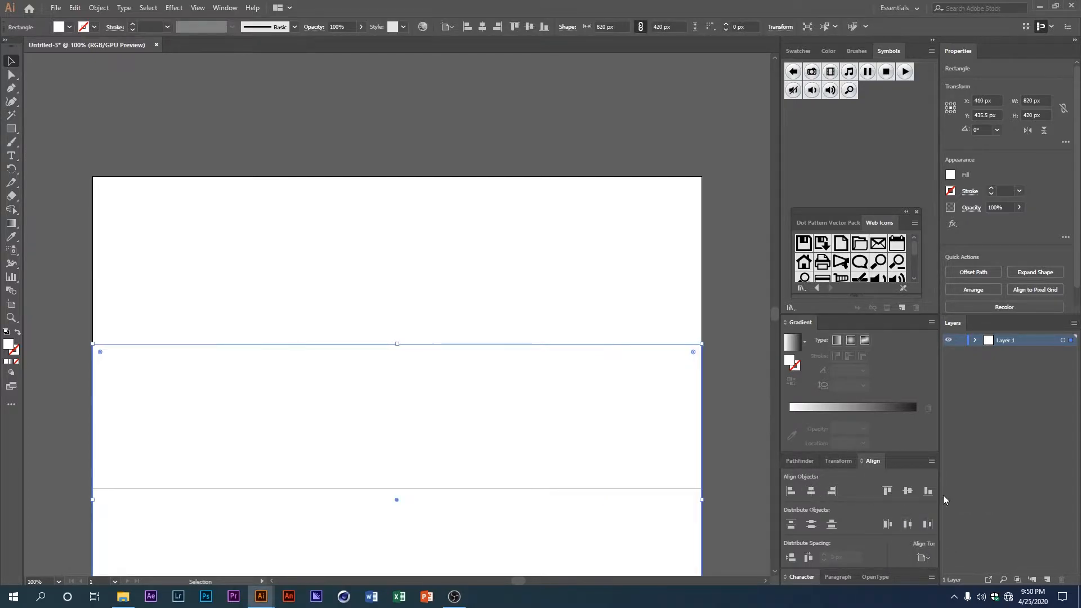
left_click(907, 493)
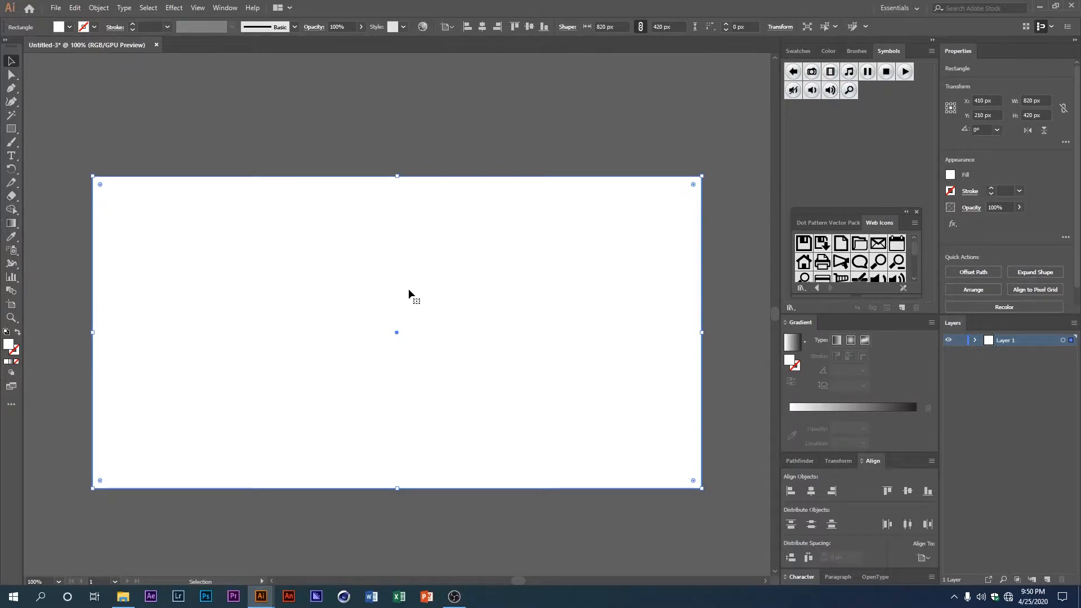
- Fill the rectangle with a linear gradient and colour its starting stop purple
left_click(792, 341)
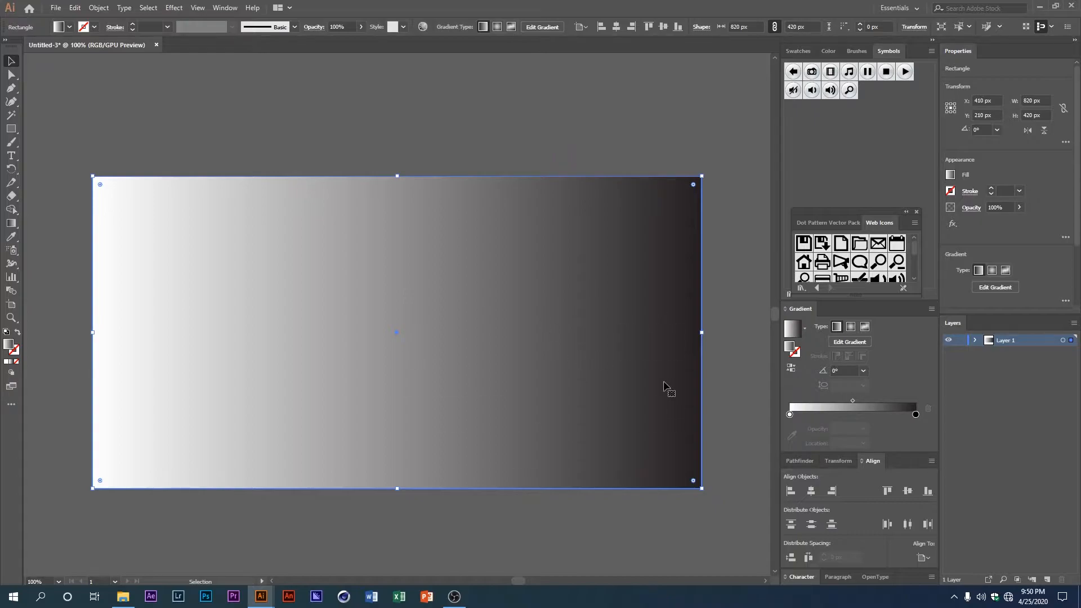
left_click(790, 415)
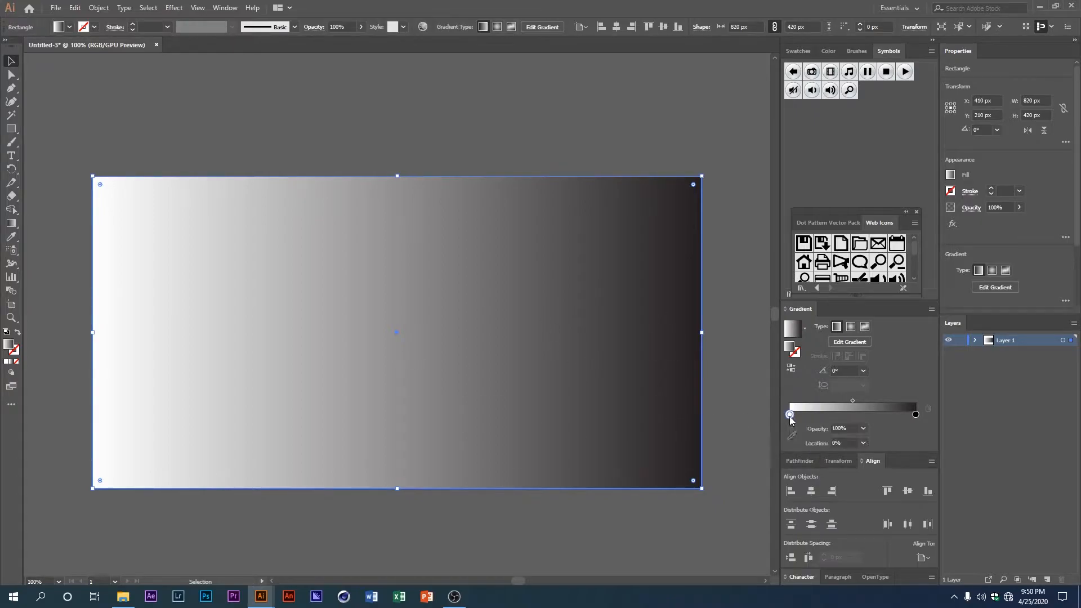
double_click(789, 415)
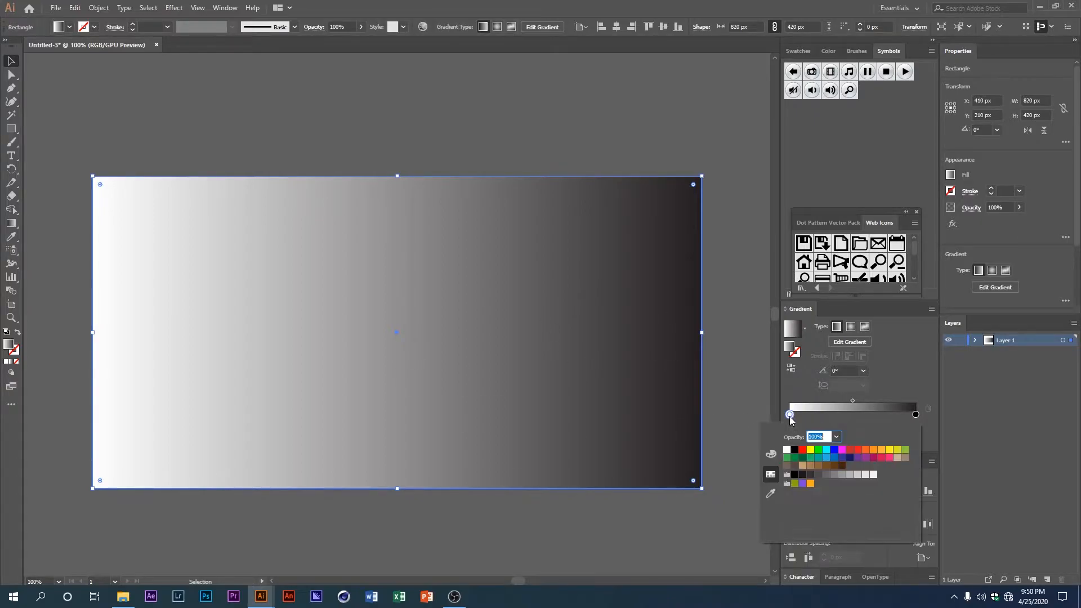
left_click(865, 457)
left_click(908, 394)
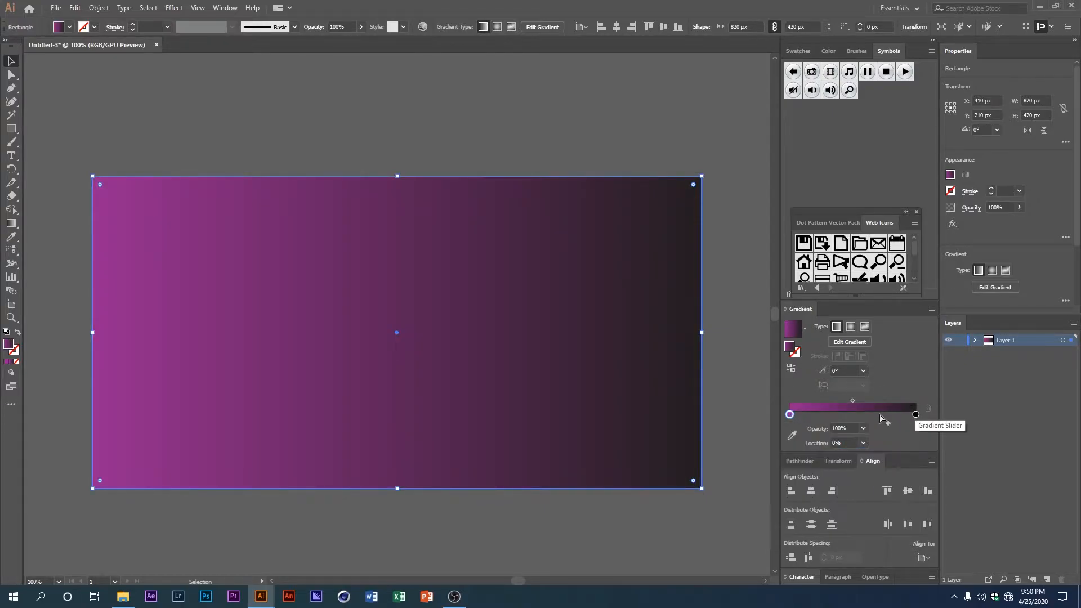
- Move the purple gradient stop to a location of 50% and recolour it blue
left_click_drag(857, 414, 852, 415)
left_click(845, 442)
type("50")
key("Return")
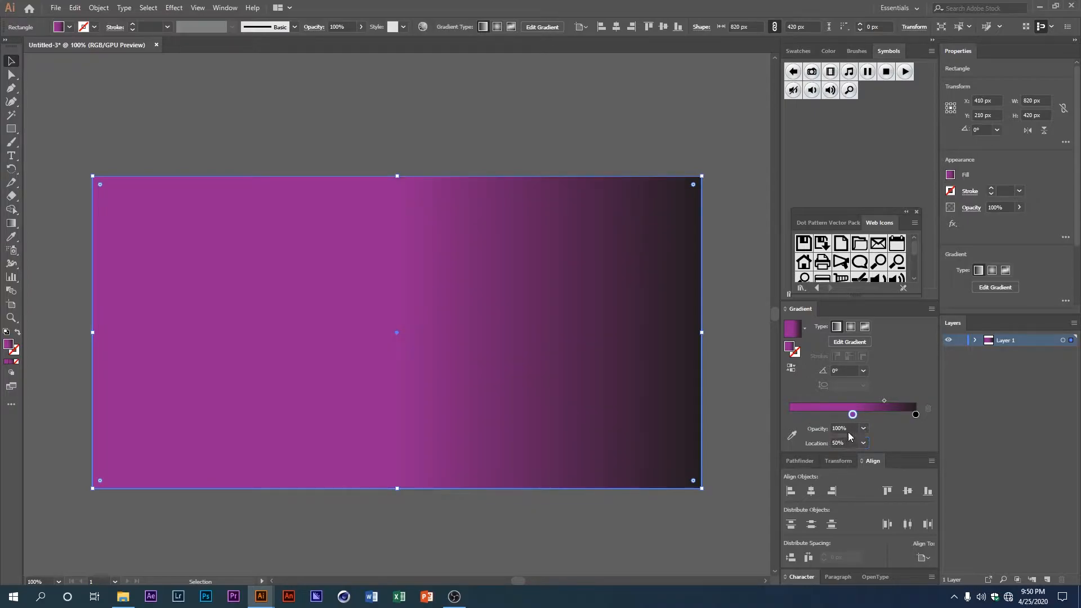
double_click(853, 414)
left_click(834, 457)
left_click(880, 387)
- Colour the gradient's black end stop light blue and deselect the rectangle
double_click(916, 414)
left_click(833, 459)
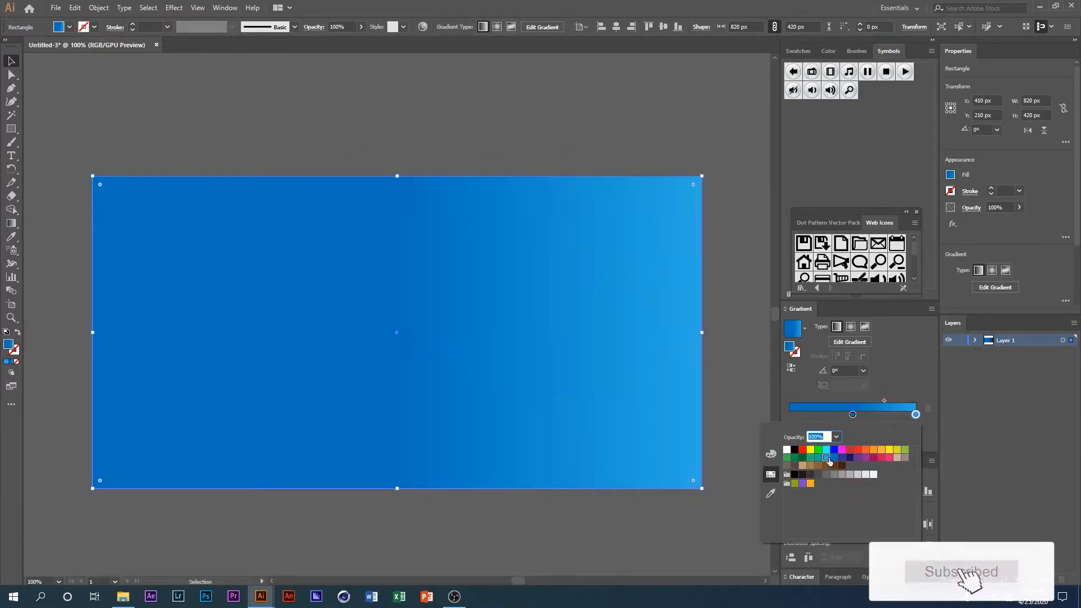
left_click(726, 389)
left_click(727, 386)
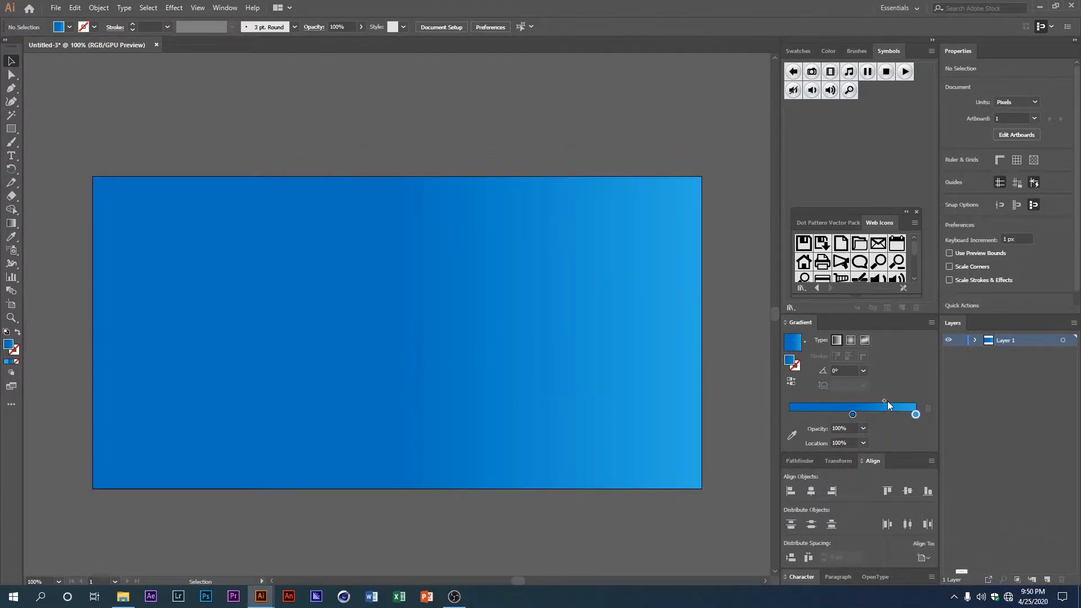
double_click(790, 415)
left_click(791, 416)
double_click(790, 415)
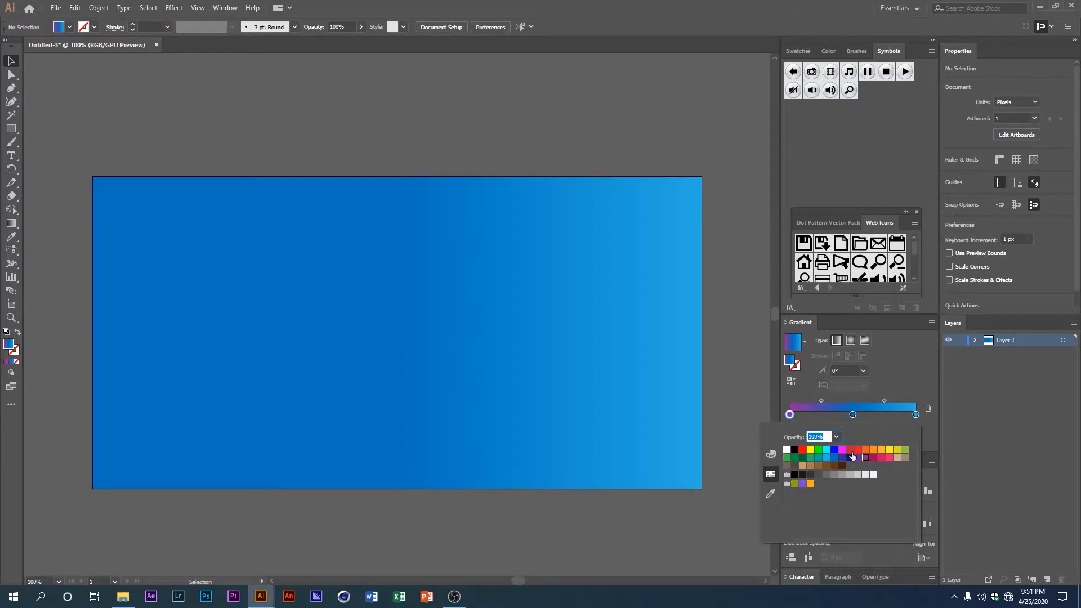
left_click(736, 379)
- Add a purple stop at 0% to the rectangle's gradient
left_click(682, 381)
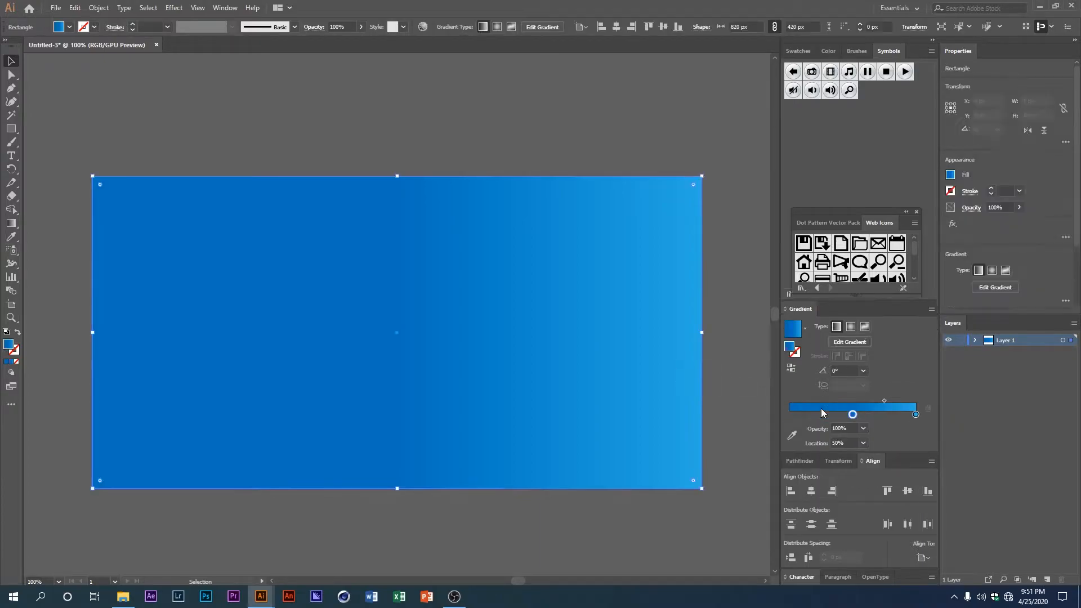
left_click(790, 416)
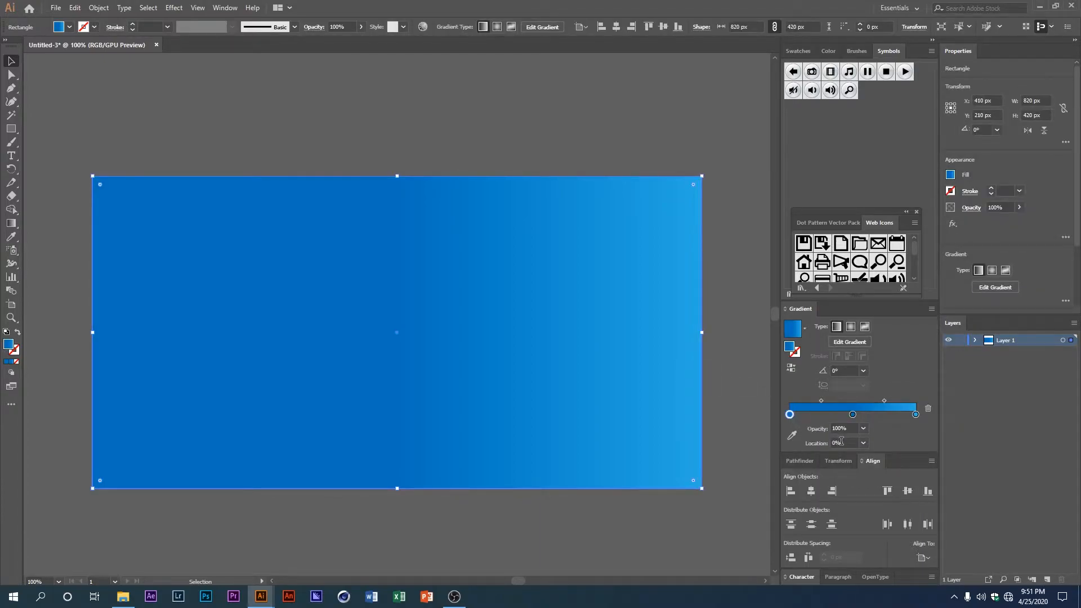
double_click(790, 415)
left_click(866, 458)
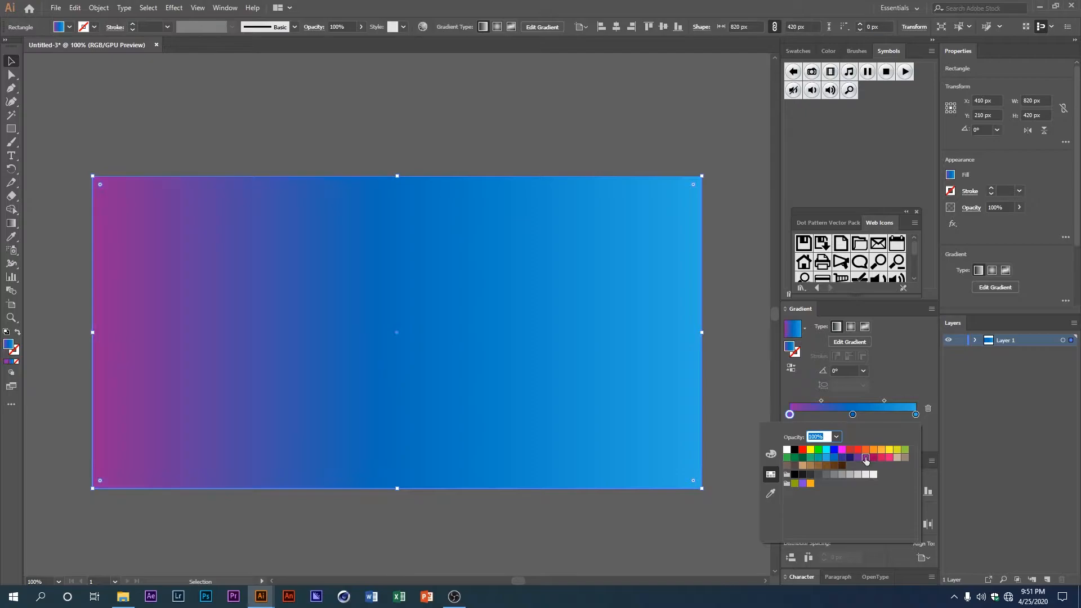
left_click(736, 372)
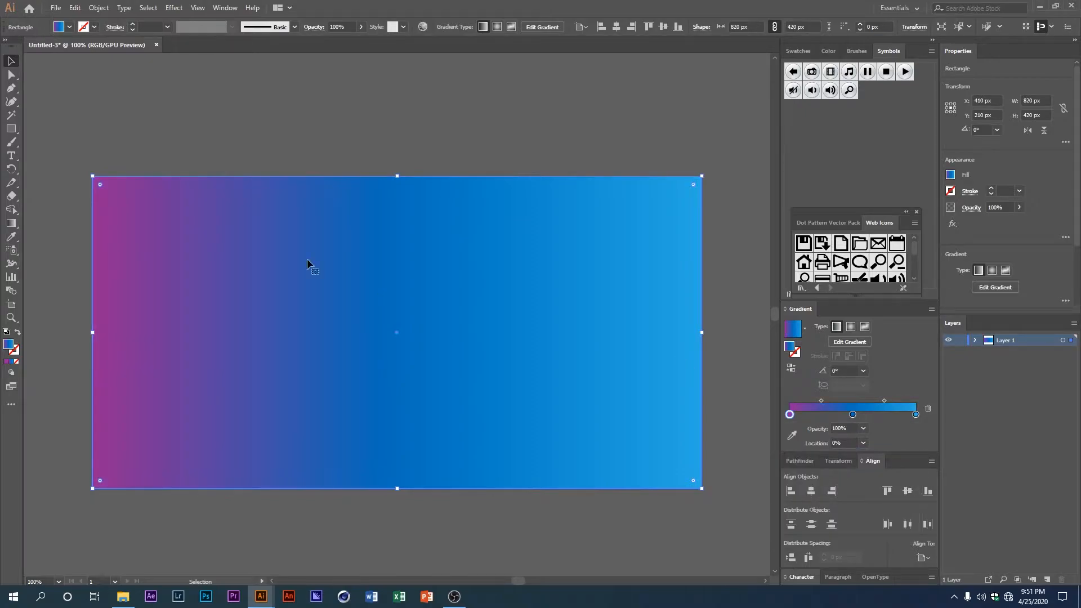
- Run the gradient diagonally from beyond the rectangle's upper-left corner to beyond its lower-right corner, shift the blue stop to about 53% and adjust the midpoints
left_click(11, 223)
left_click_drag(87, 169, 729, 502)
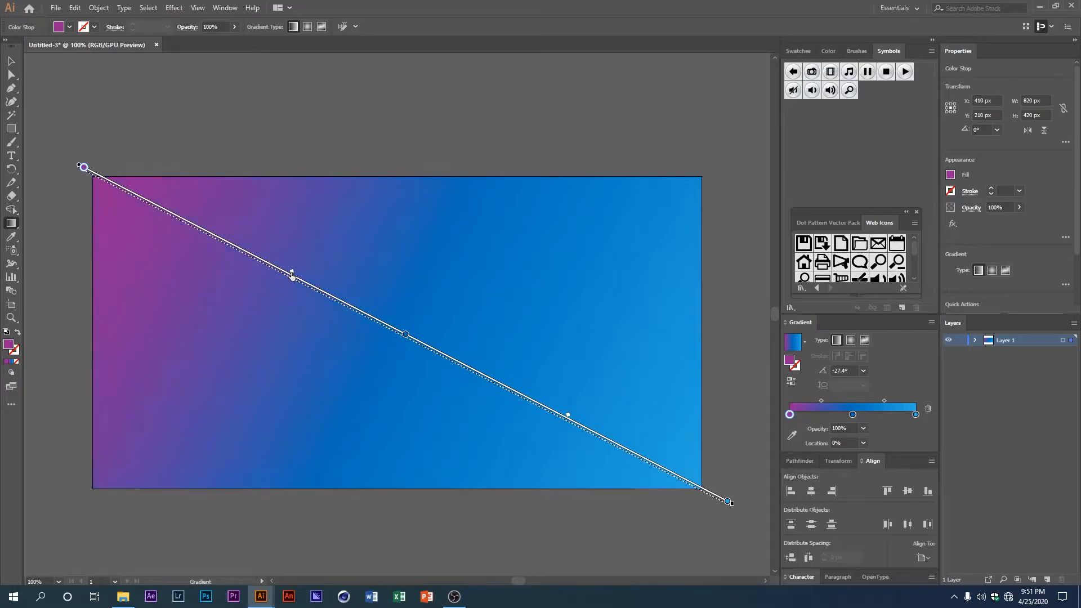
mouse_move(572, 417)
left_mouse_down()
mouse_move(563, 415)
mouse_move(598, 439)
mouse_move(567, 417)
left_mouse_up()
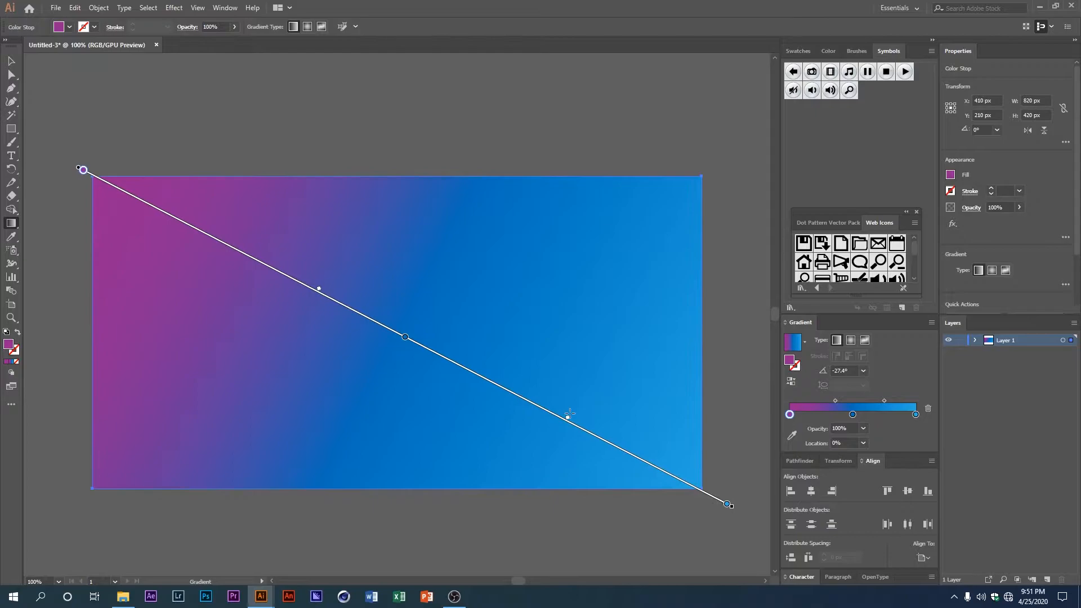
left_click_drag(405, 338, 426, 351)
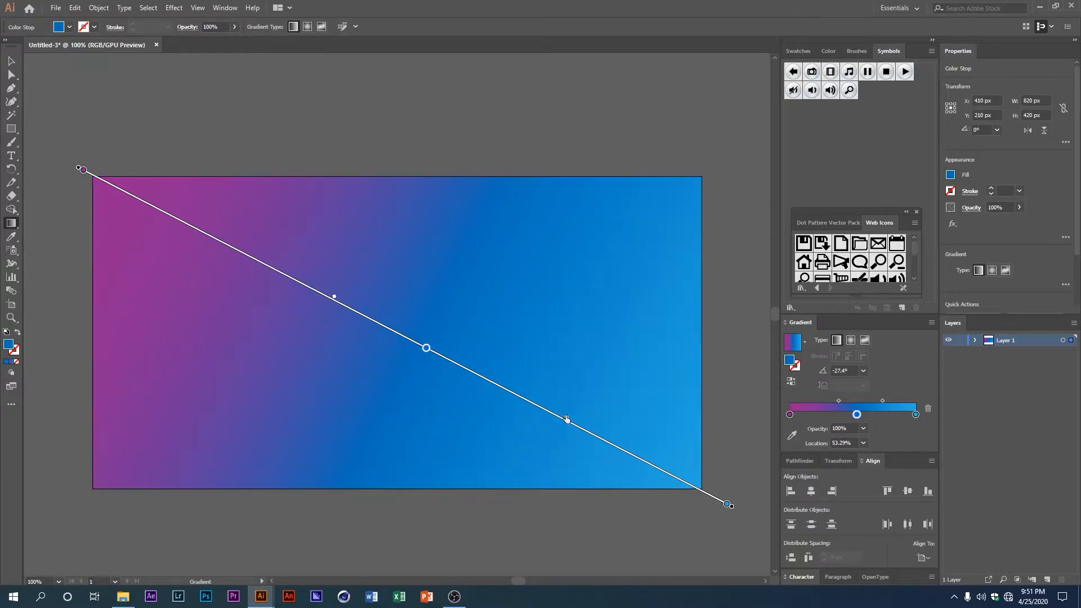
left_click_drag(538, 401, 535, 401)
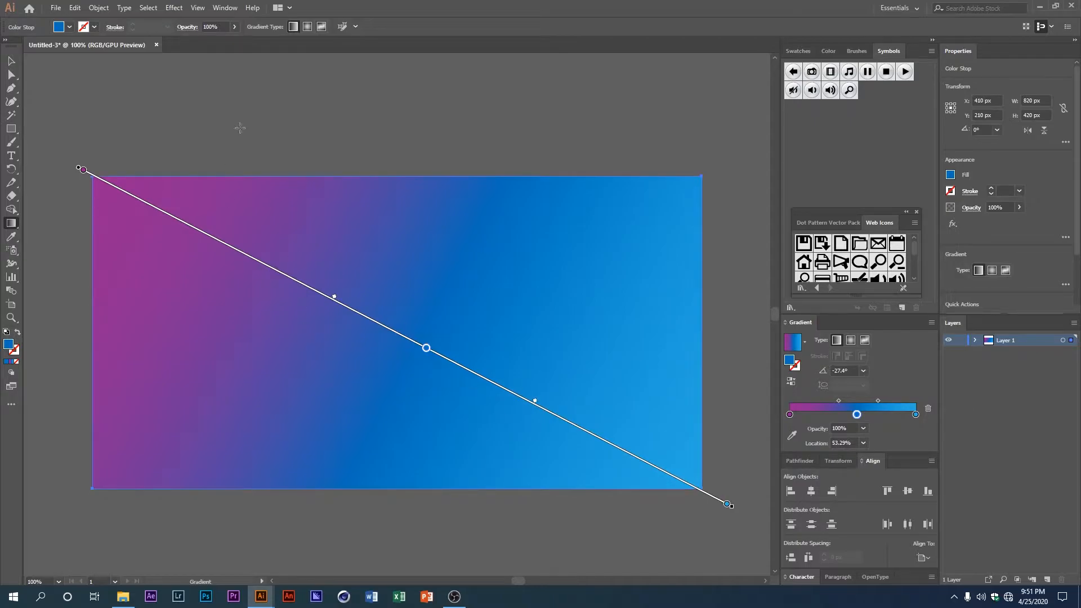
left_click(12, 59)
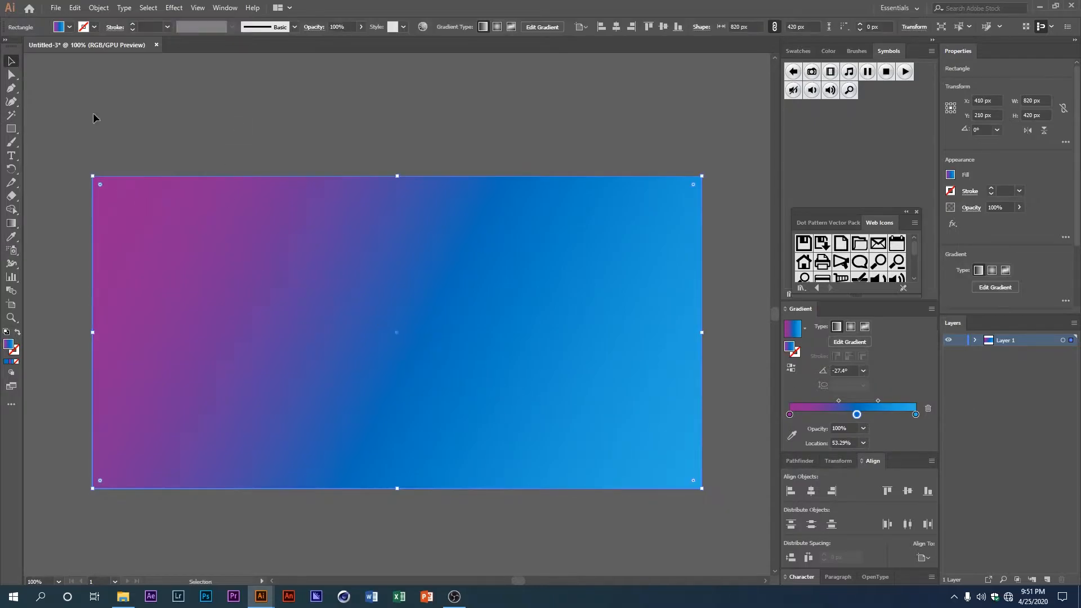
- Lock the gradient background rectangle
left_click(99, 7)
mouse_move(147, 87)
left_click(306, 86)
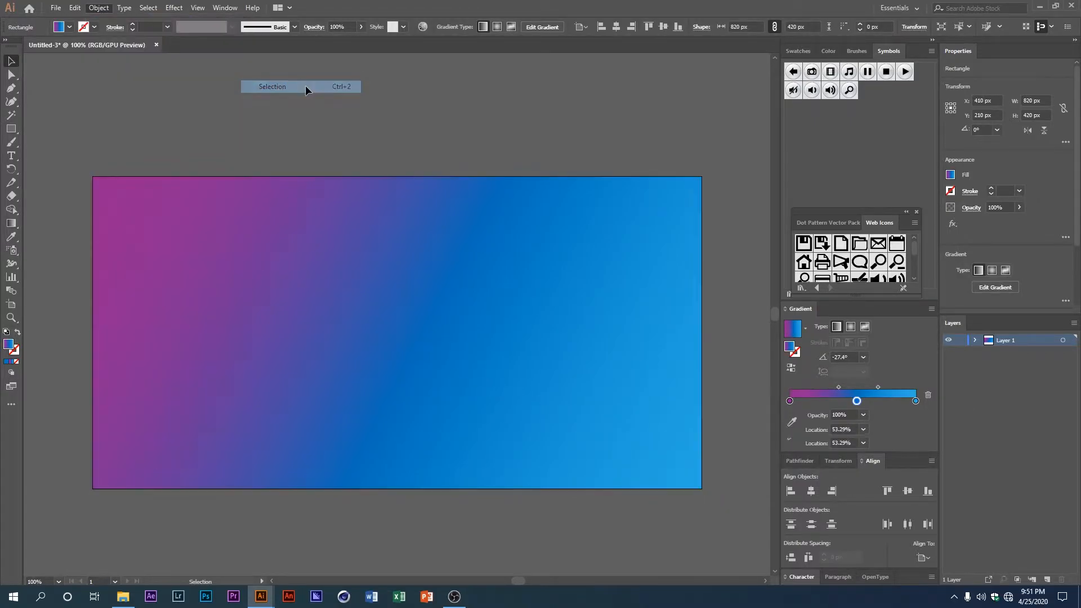
scroll(449, 255, "down", 1)
scroll(384, 270, "up", 1)
scroll(297, 241, "right", 1)
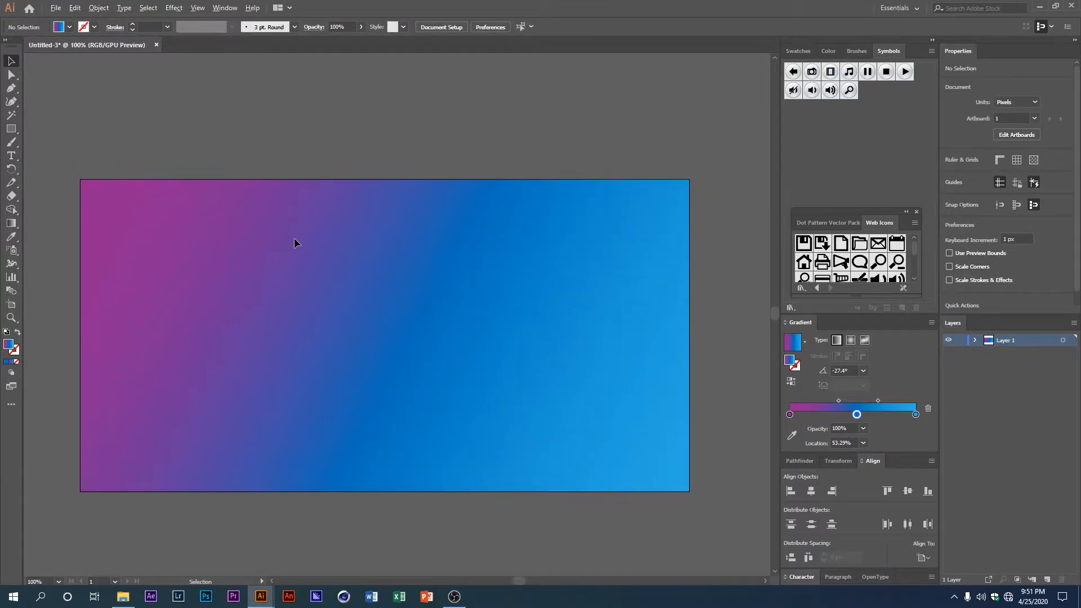
- Draw a circle about 226 px in diameter on the blue part of the gradient background
scroll(327, 260, "down", 1)
scroll(326, 260, "up", 1)
scroll(374, 261, "right", 1)
scroll(373, 261, "left", 1)
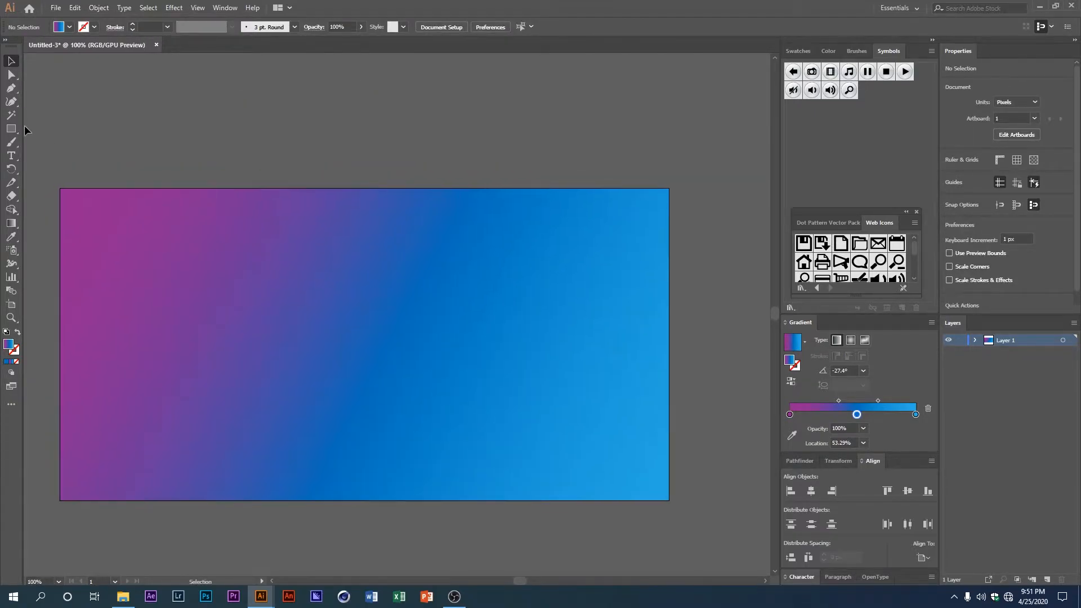
left_click(12, 129)
right_click(17, 129)
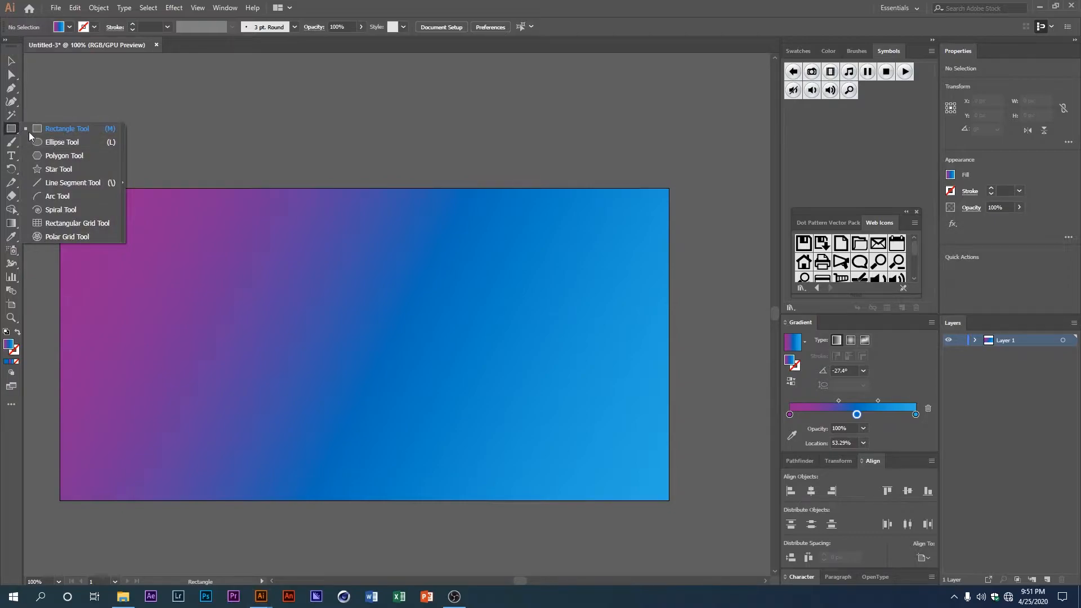
left_click(34, 142)
left_click_drag(444, 291, 461, 367)
key("ctrl+equal")
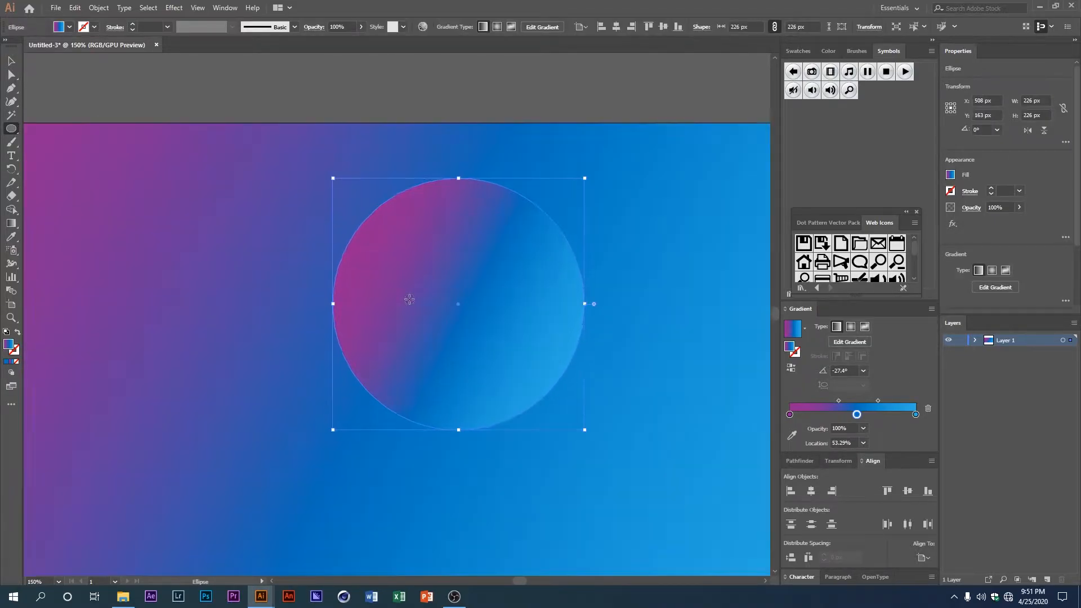
- Fill the circle with white
left_click(64, 29)
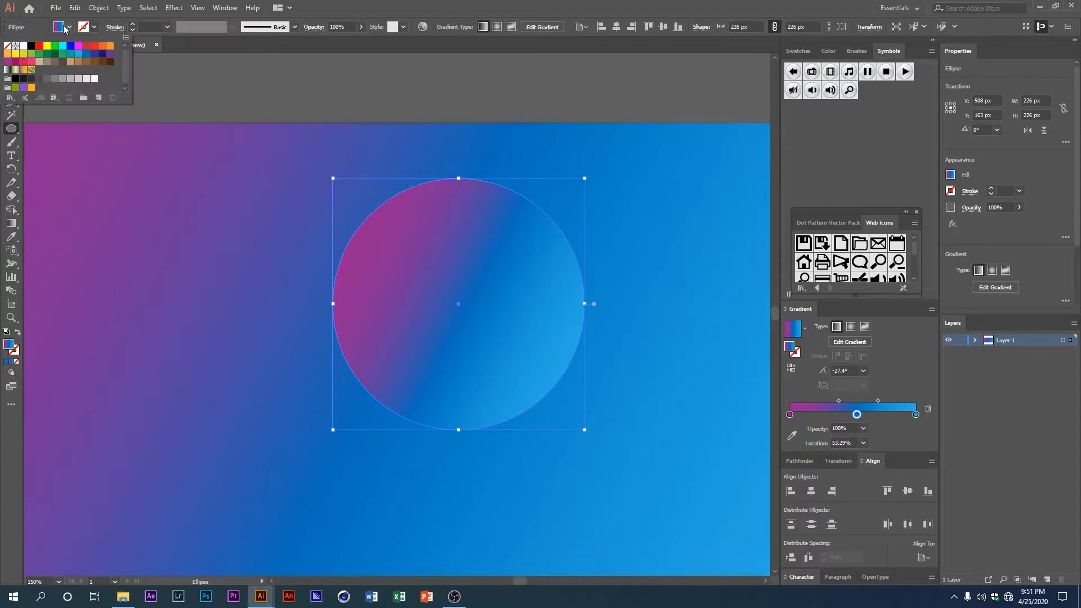
left_click(23, 48)
left_click(445, 316)
left_click(444, 317)
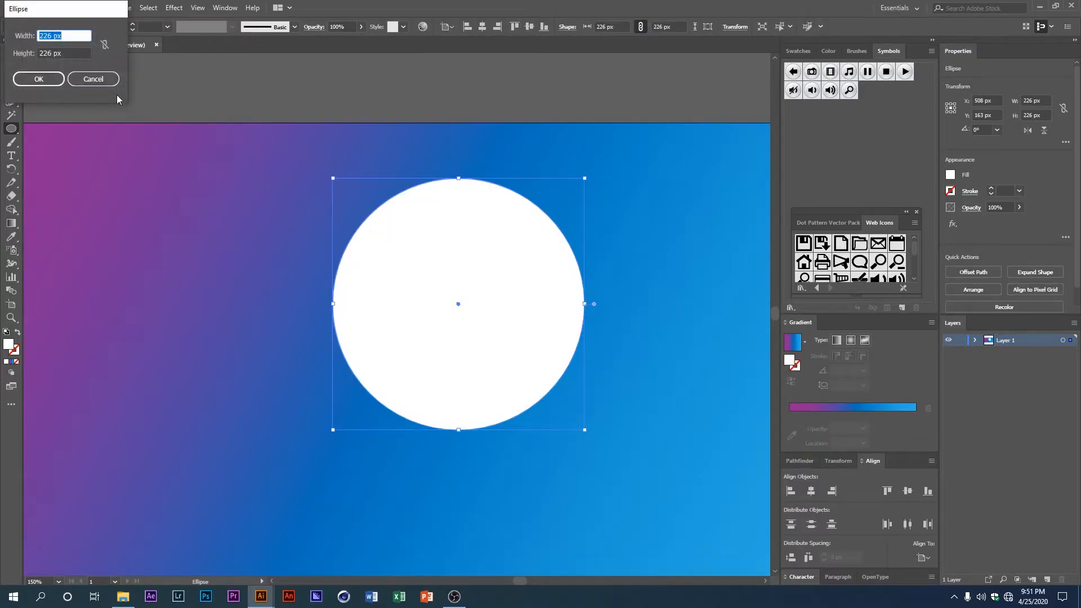
left_click(94, 79)
key("v")
left_click_drag(474, 254, 431, 243)
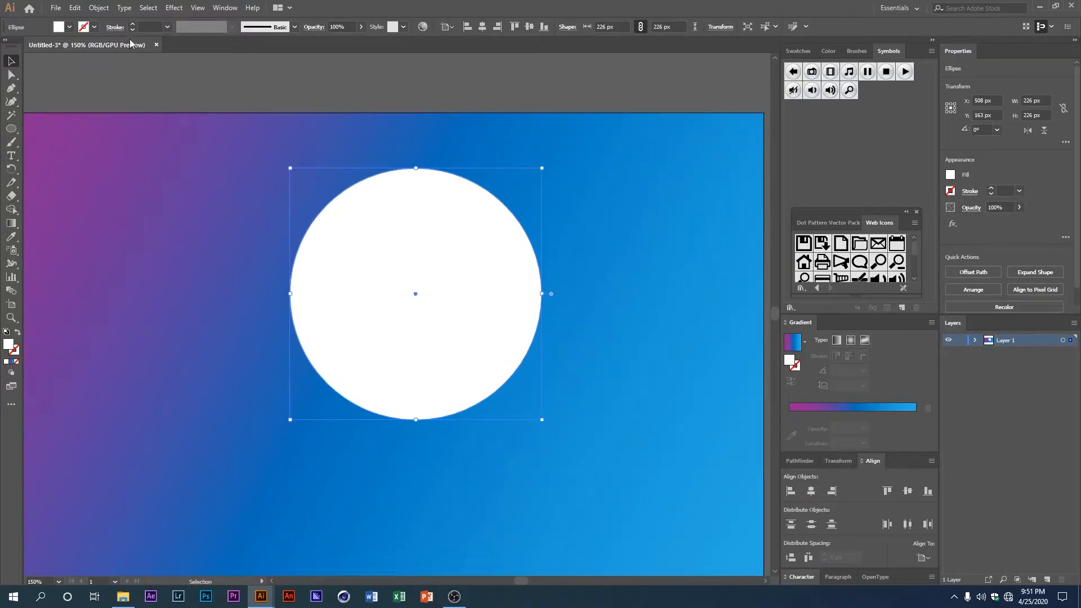
- Paste a copy of the white circle in front and shrink it concentrically to about 196 px
left_click(74, 8)
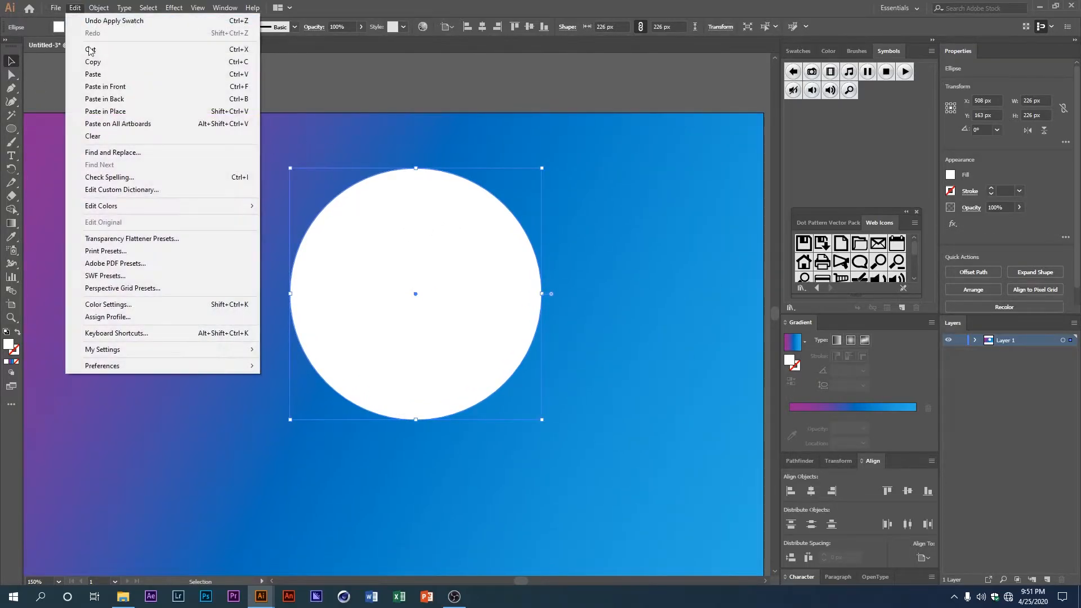
left_click(93, 62)
left_click(75, 7)
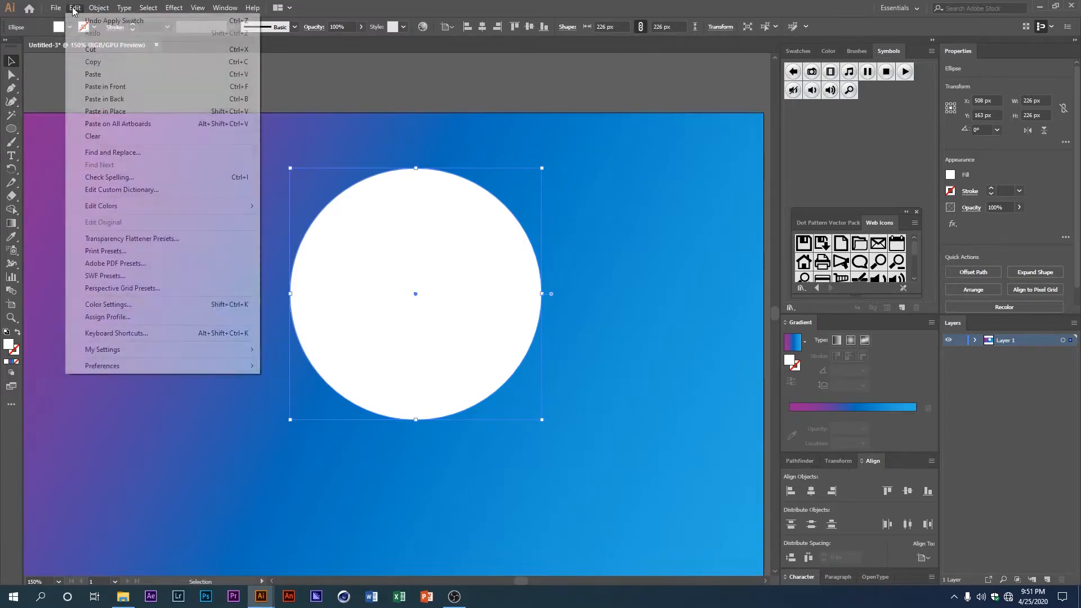
left_click(107, 87)
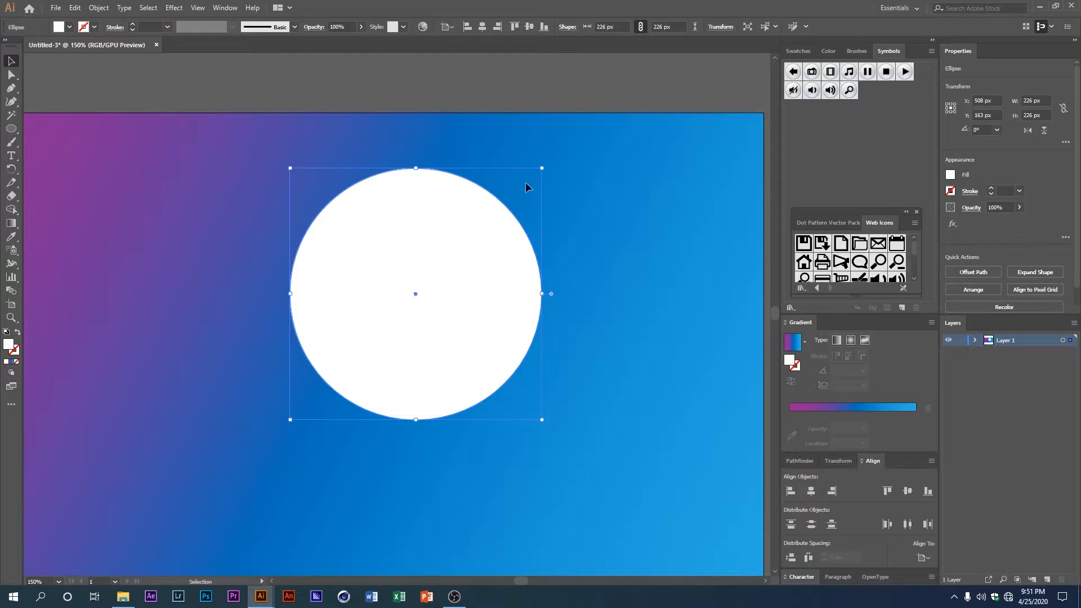
left_click_drag(542, 168, 525, 183)
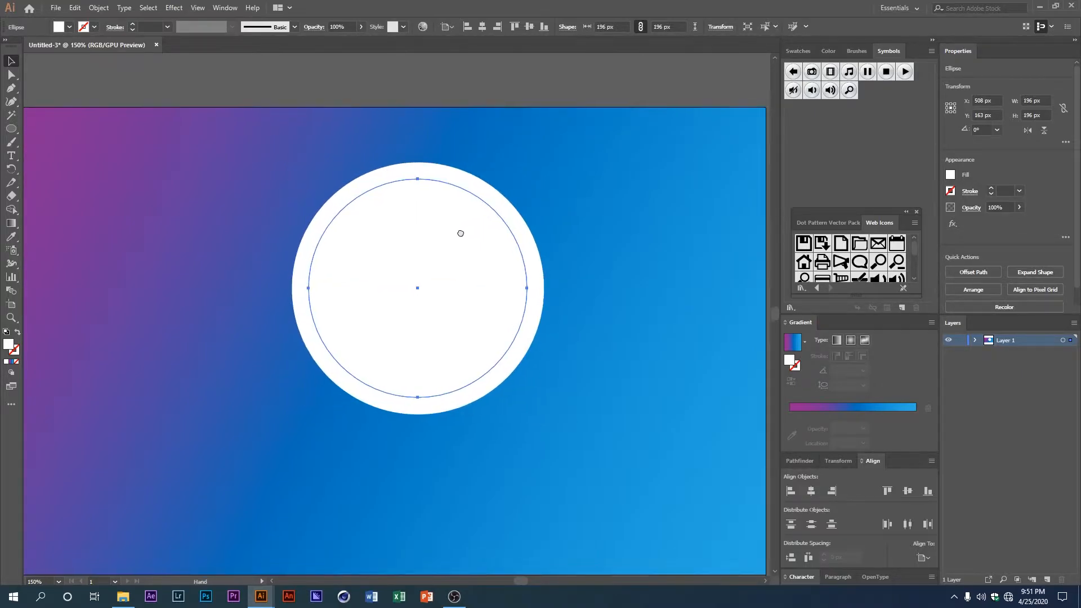
- Fill the inner circle with black and enlarge it concentrically to 200 px
left_click(69, 27)
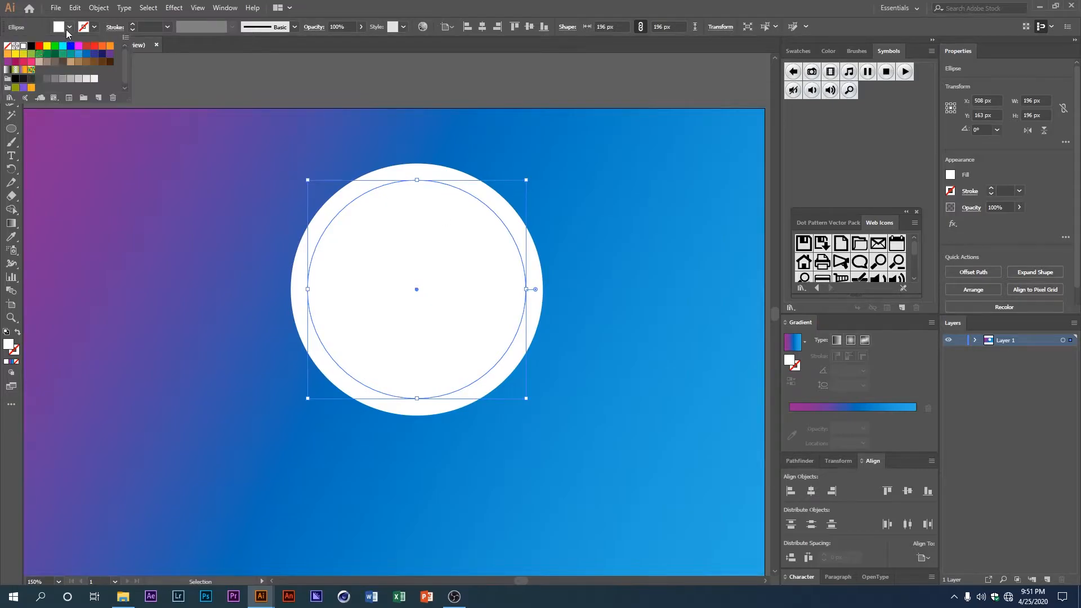
left_click(31, 47)
left_click_drag(420, 249, 387, 224)
left_click_drag(496, 366, 499, 373)
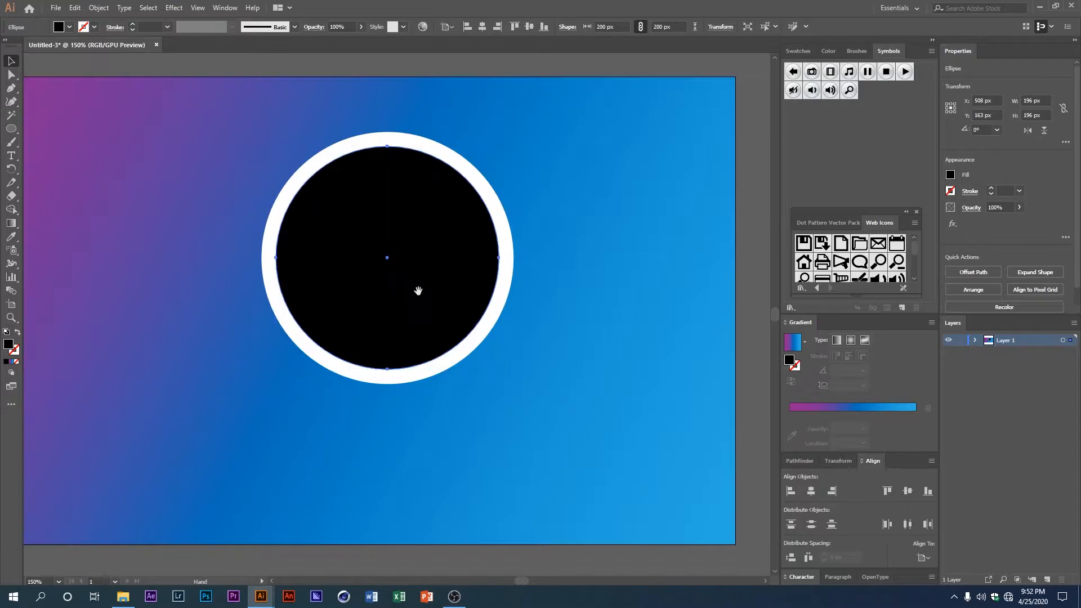
left_click_drag(416, 288, 434, 312)
left_click(576, 269)
left_click_drag(446, 246, 466, 280)
scroll(445, 278, "up", 1)
left_click_drag(396, 264, 364, 240)
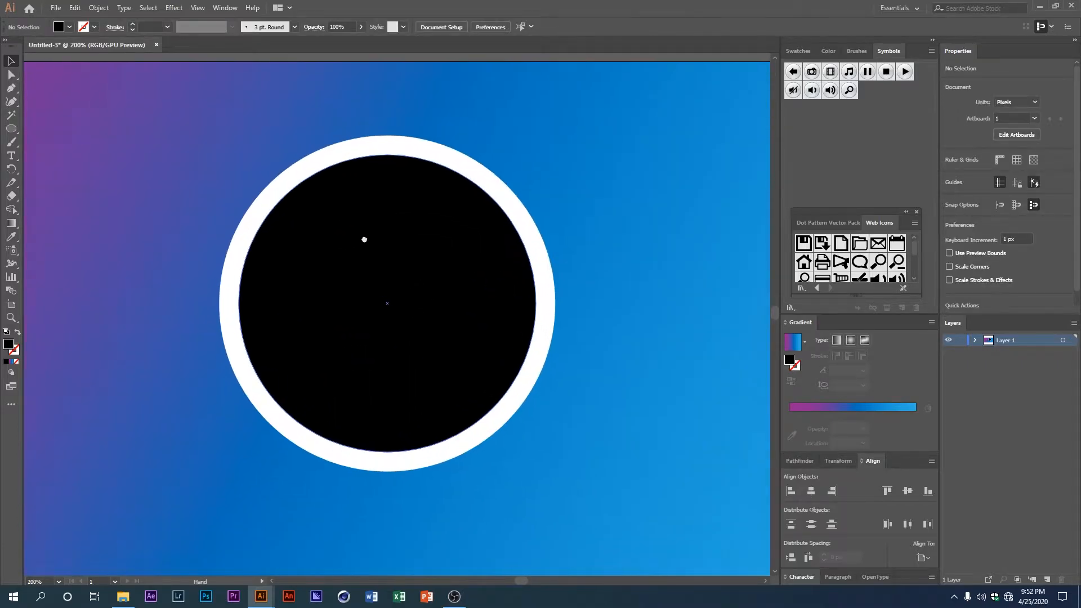
scroll(351, 305, "down", 1)
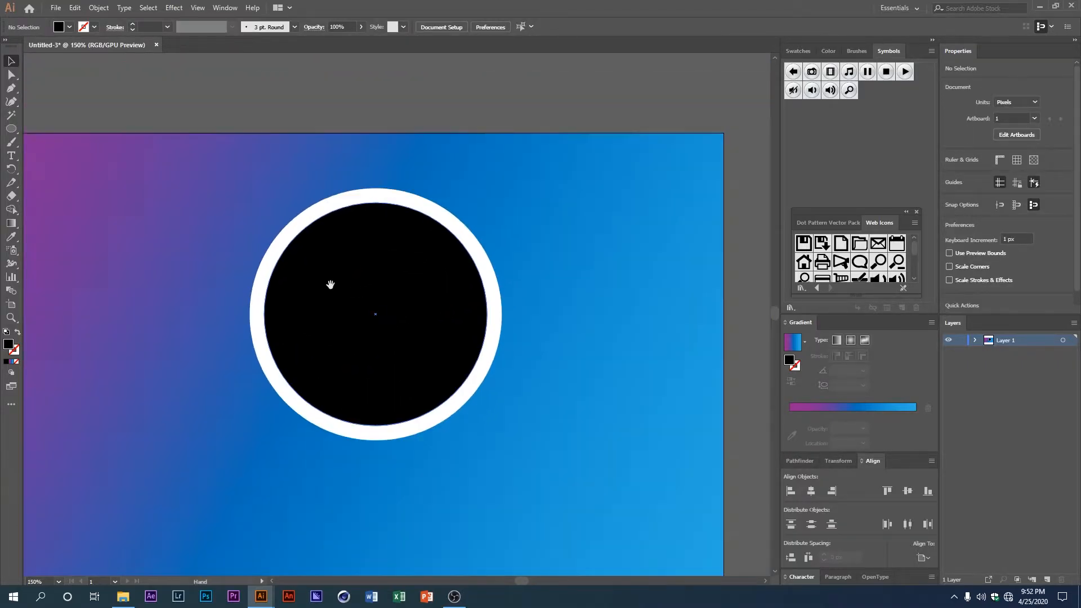
left_click_drag(331, 284, 336, 274)
- Select both circles and split them into a white ring and a black disc with the Shape Builder tool
left_click_drag(344, 187, 397, 311)
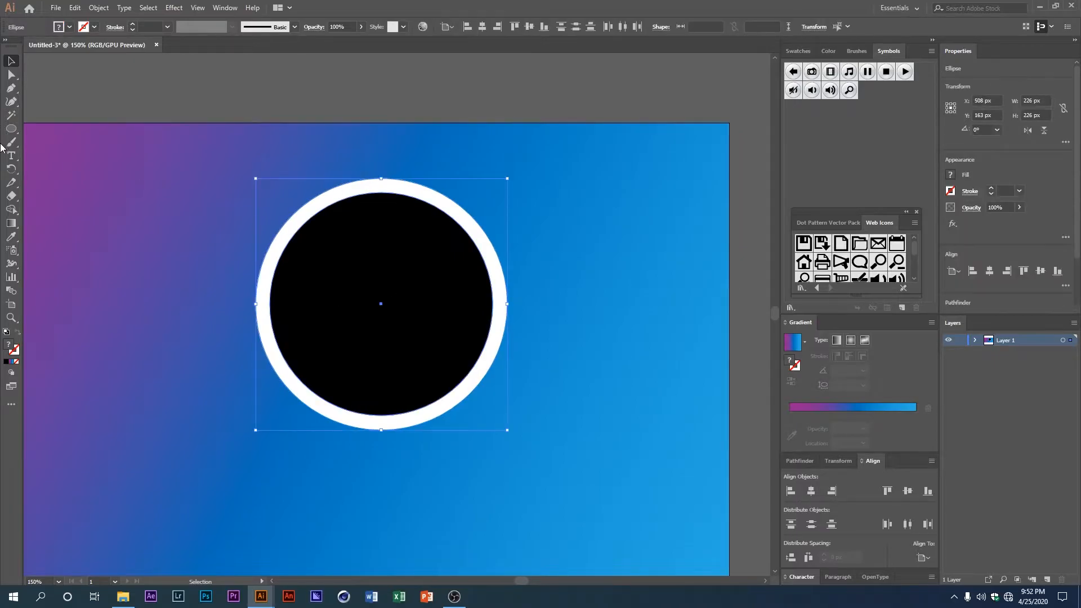
left_click(11, 212)
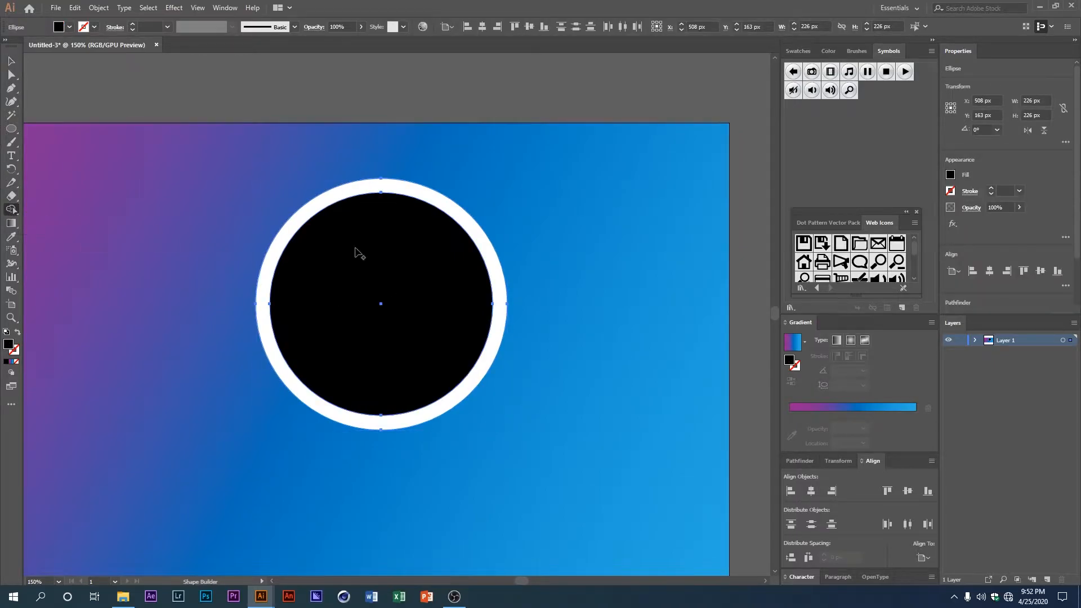
left_click(330, 291)
left_click(10, 61)
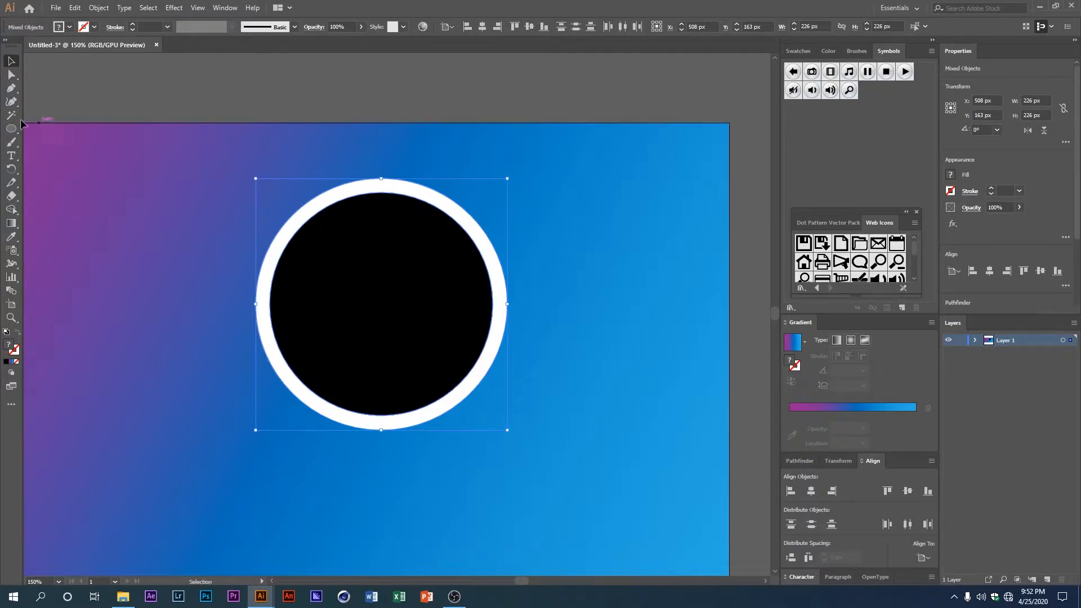
- Move the black disc off the white ring to check the cut, and undo the move
left_click(323, 104)
left_click_drag(410, 278, 325, 309)
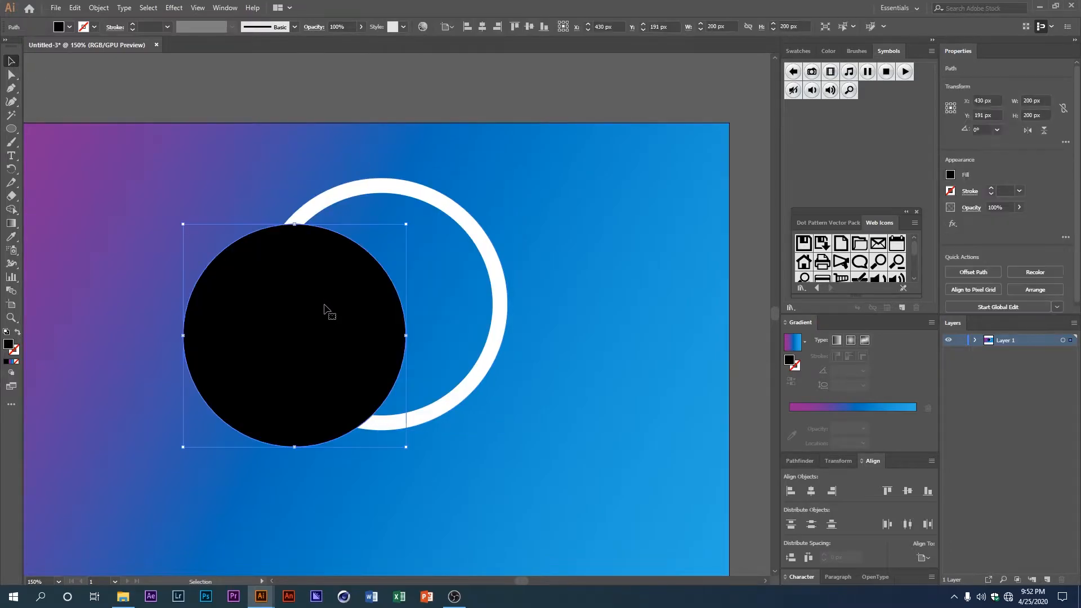
key("ctrl+z")
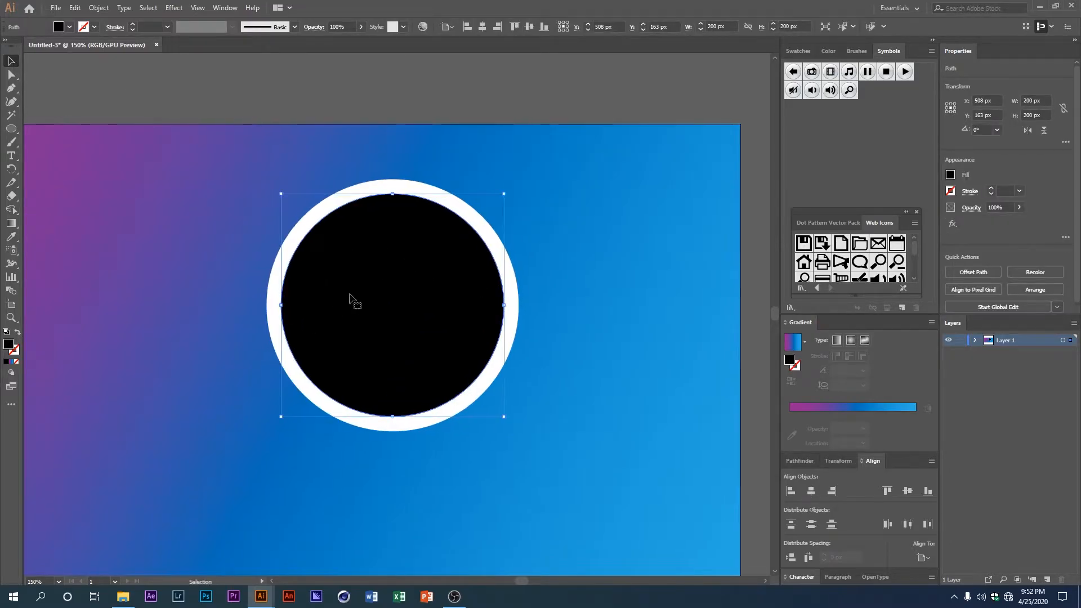
key("ctrl+z")
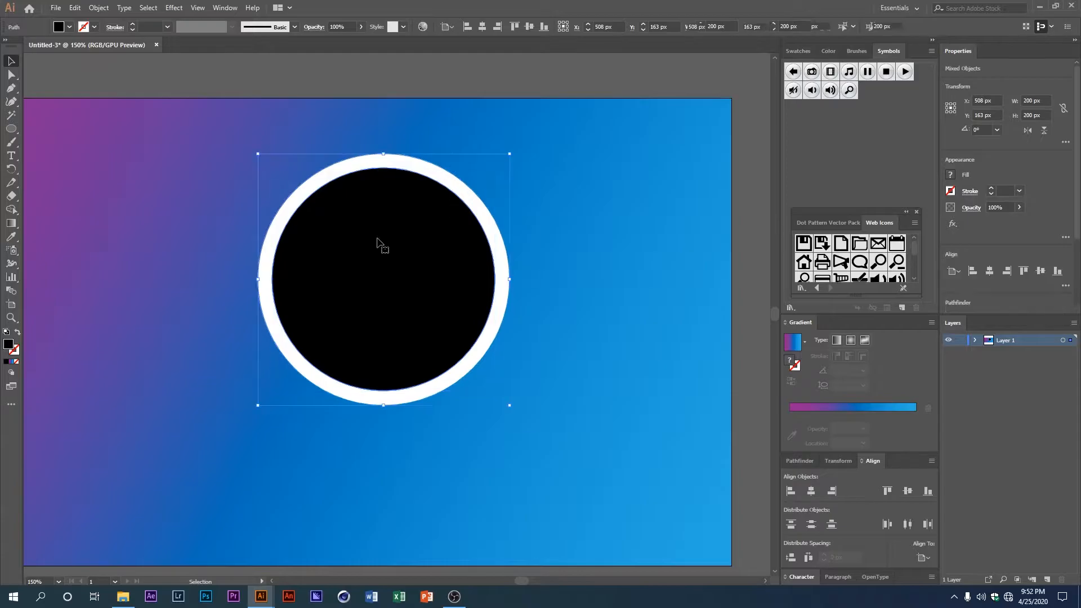
key("ctrl+z")
- Duplicate the ring and black disc to the lower right of the originals and scale the copy to about 168 px
left_click_drag(362, 288, 511, 352)
left_click_drag(620, 221, 580, 255)
left_click_drag(533, 355, 542, 359)
- Shift the large ring and its black disc horizontally to about X 528 px, against the small copy
left_click(431, 188)
left_click(360, 246)
left_click_drag(361, 246, 382, 246)
- Select the small ring together with its black disc and send both backward
left_click(492, 313)
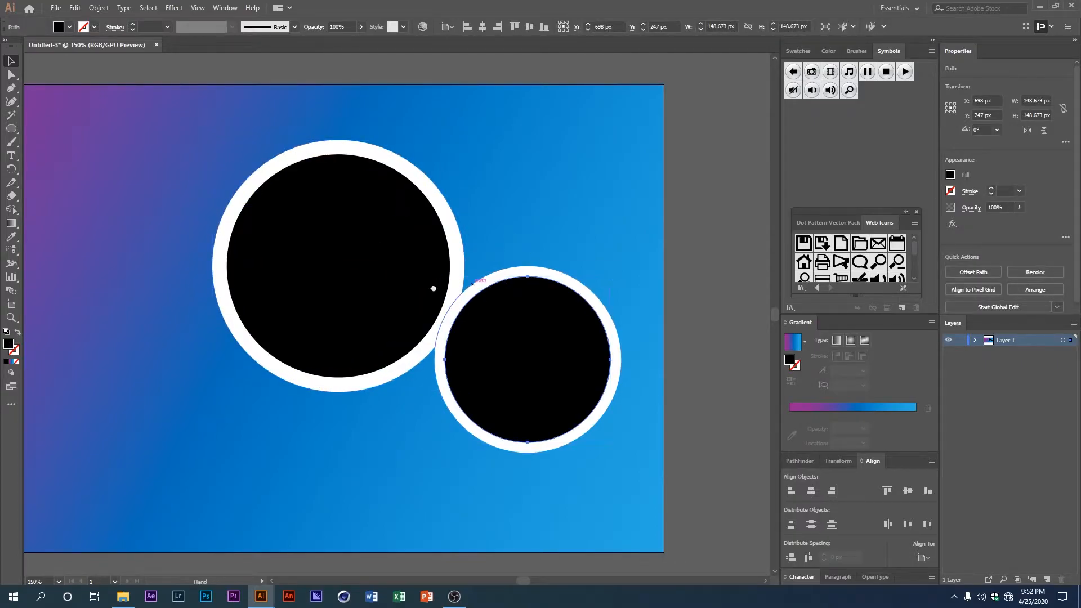
left_click_drag(432, 287, 456, 293)
left_click(556, 338, "shift")
right_click(555, 336)
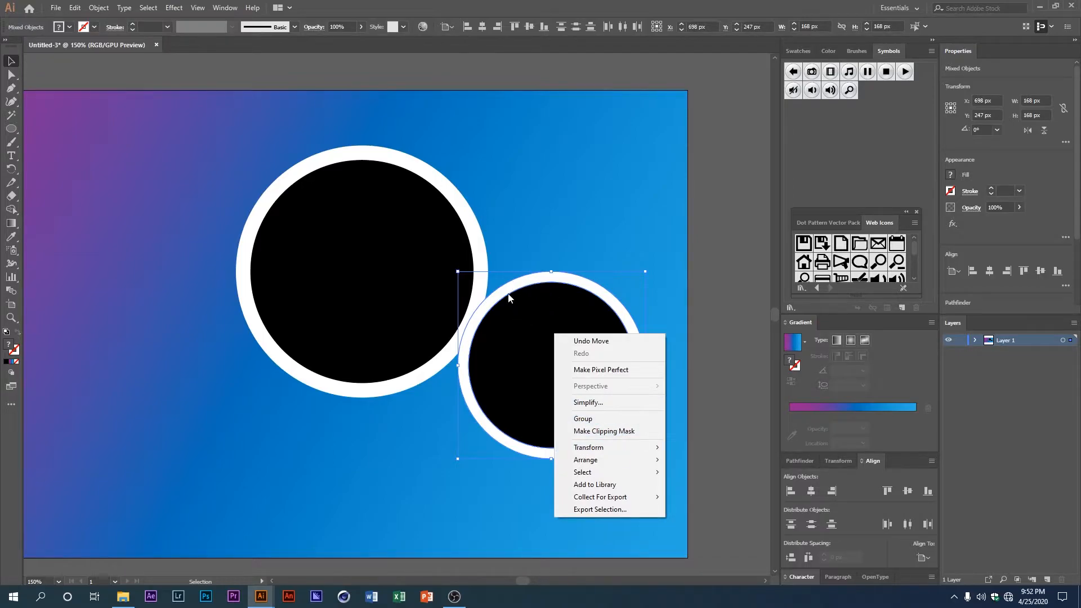
mouse_move(608, 464)
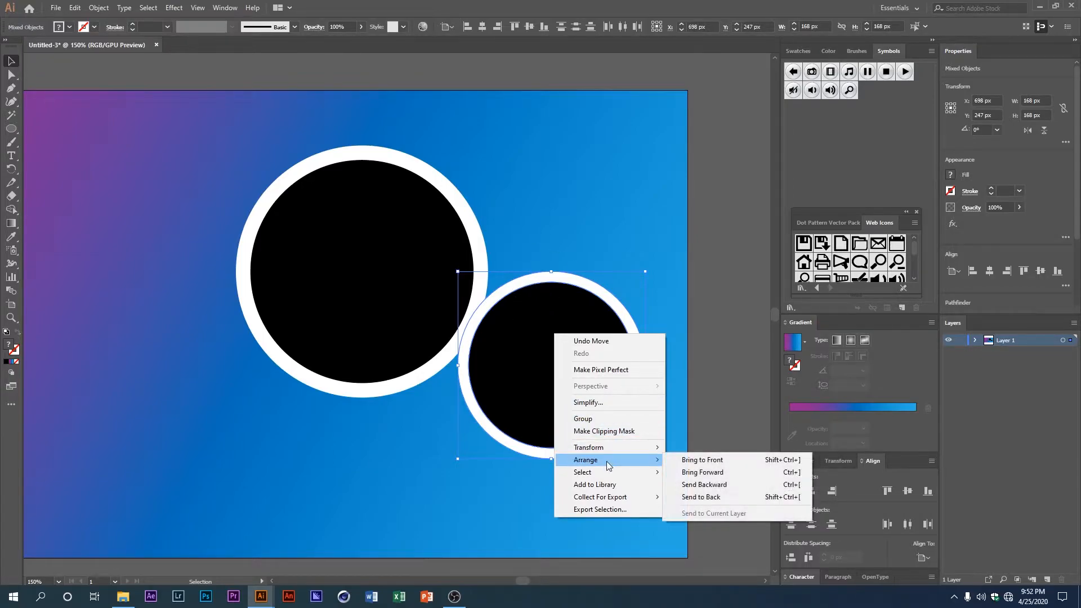
left_click(707, 485)
key("a")
key("Delete")
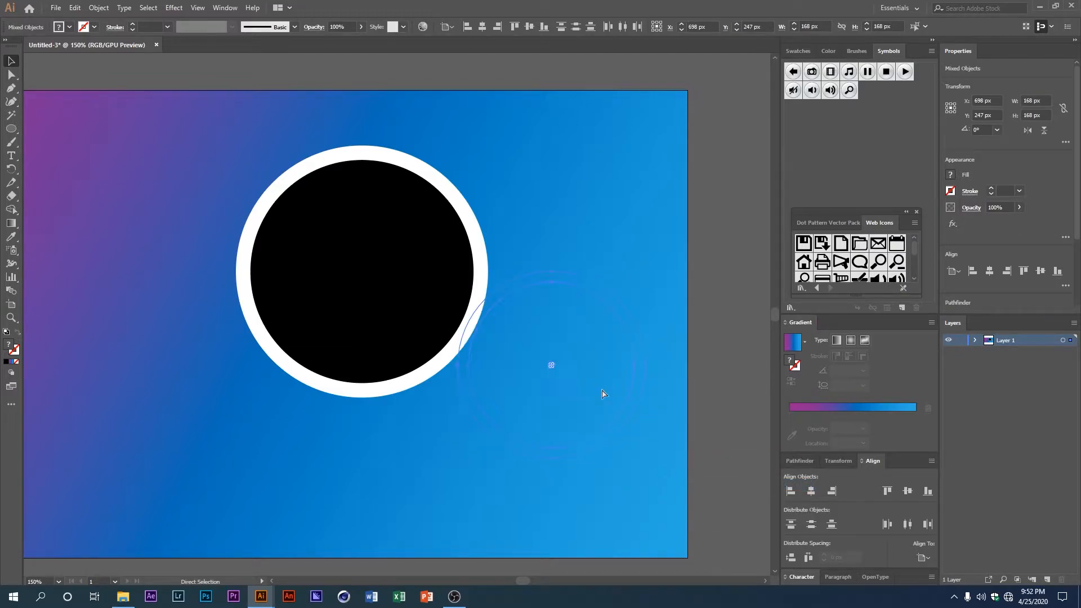
key("ctrl+z")
key("v")
- Place the night camping photo over the large black disc, about 200 px wide and 281 px high
left_click(329, 292)
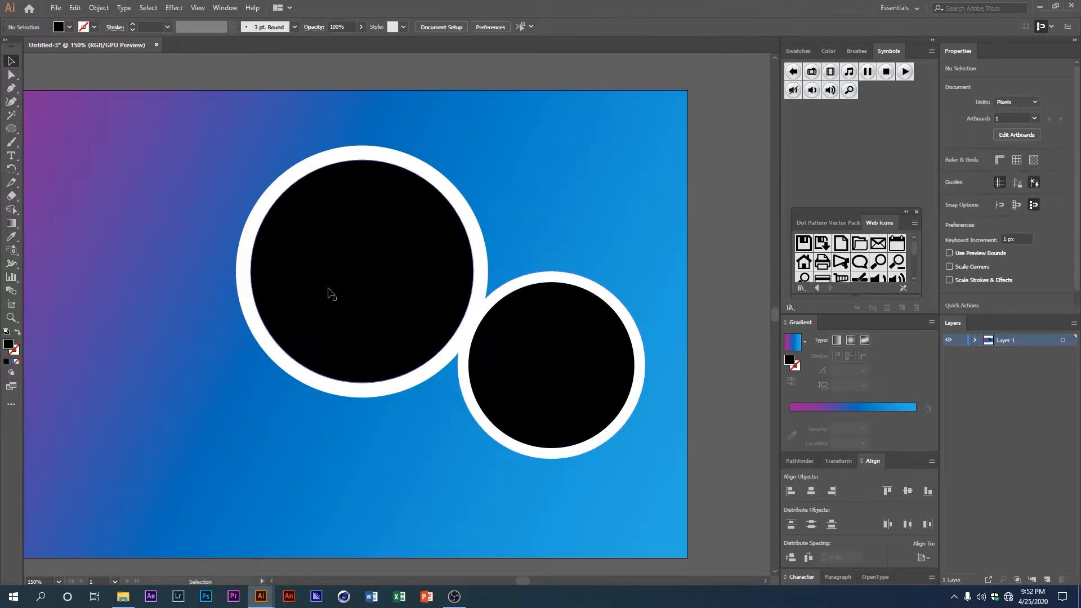
left_click_drag(330, 292, 377, 381)
key("ctrl+minus")
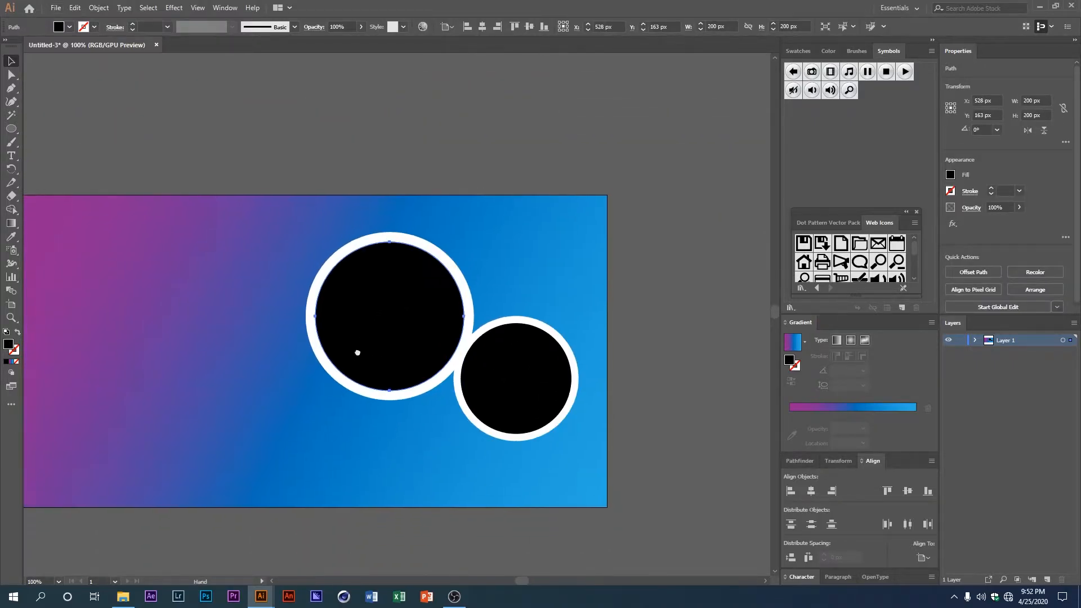
left_click(55, 8)
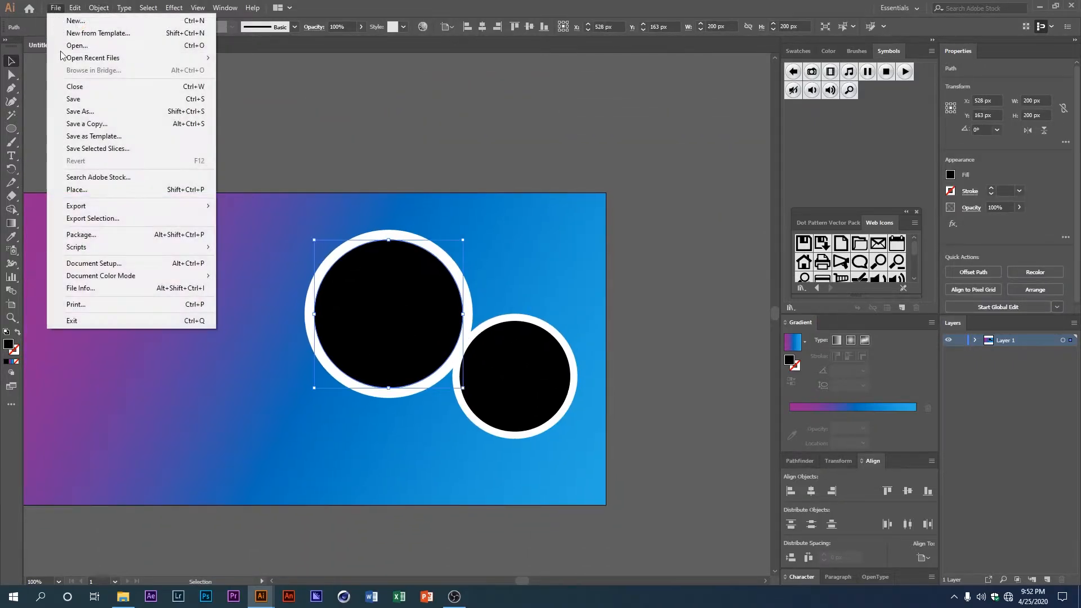
left_click(73, 192)
double_click(342, 102)
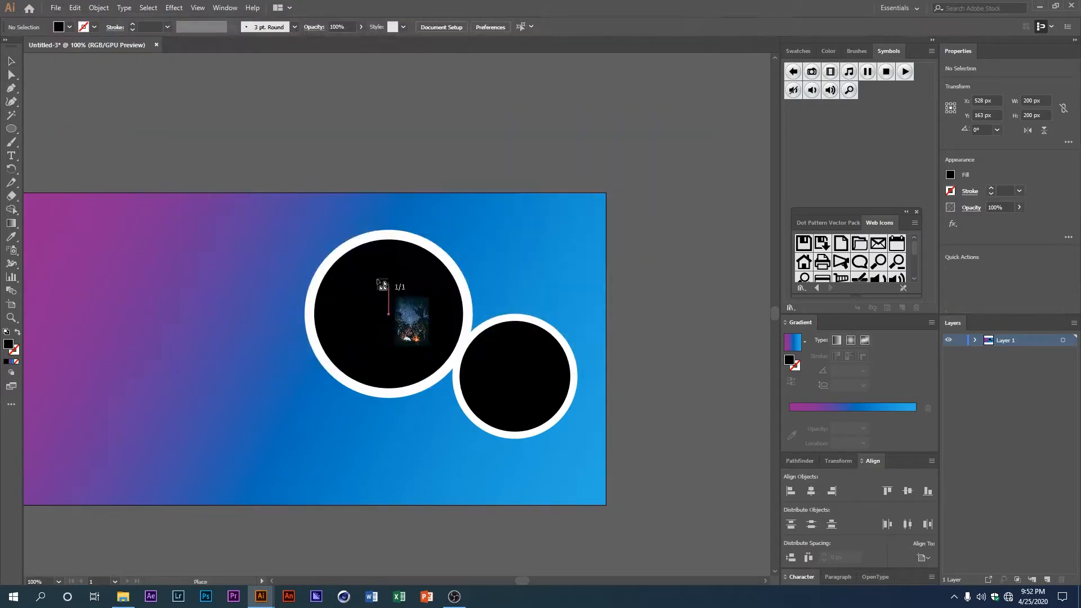
left_click_drag(324, 183, 471, 391)
left_click_drag(432, 329, 422, 281)
mouse_move(418, 311)
left_mouse_down()
mouse_move(418, 327)
mouse_move(403, 308)
left_mouse_up()
- Place the mountain campfire photo over the small black disc, about 155 px wide and 233 px high
left_click(56, 8)
left_click(76, 190)
double_click(399, 102)
left_click_drag(499, 318, 480, 272)
left_click_drag(434, 206, 544, 389)
left_click_drag(490, 293, 487, 253)
- Arrange the night camping photo behind the large black disc
scroll(385, 358, "up", 2)
left_click(388, 338)
scroll(393, 325, "up", 2)
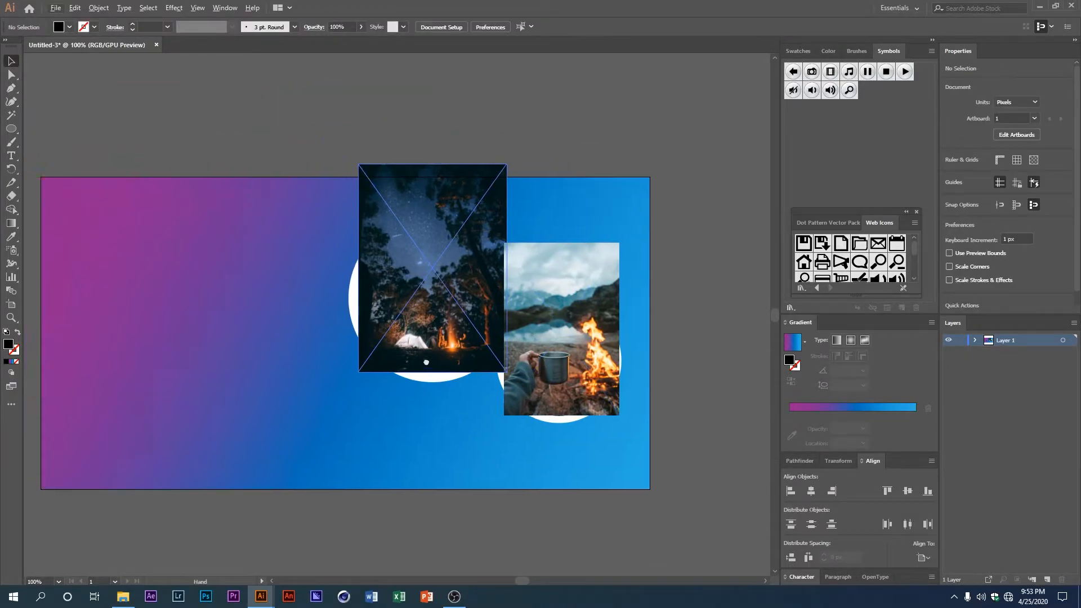
scroll(507, 366, "up", 1)
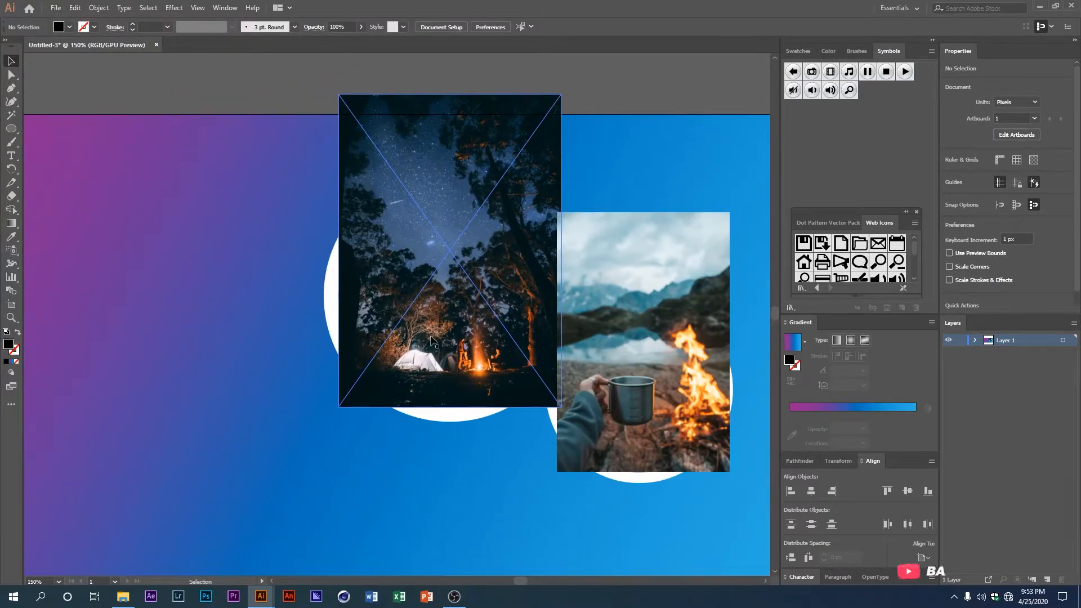
left_click(443, 348)
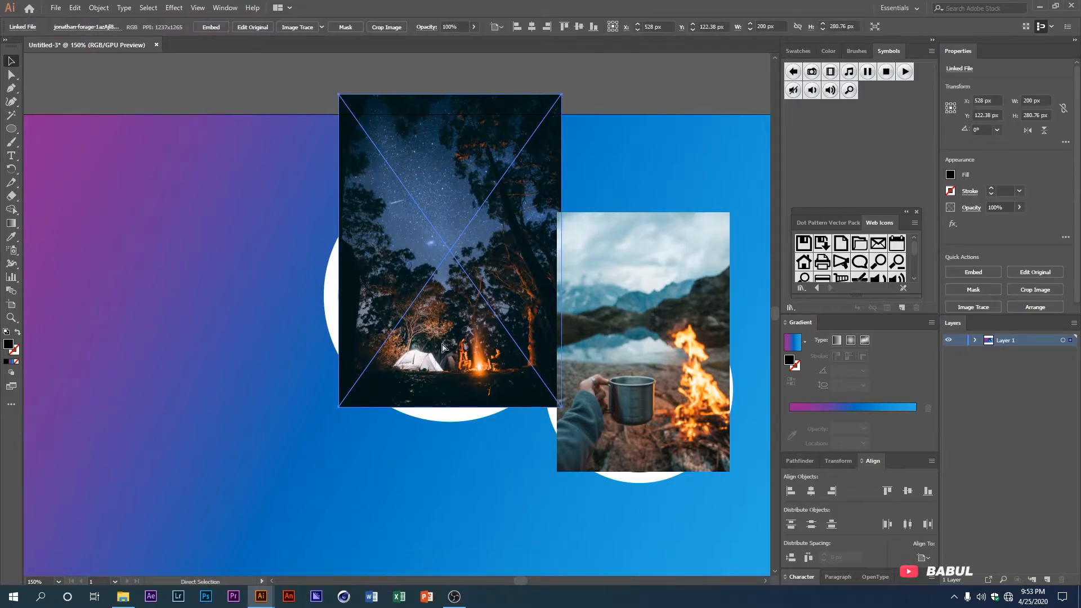
key("ctrl+f")
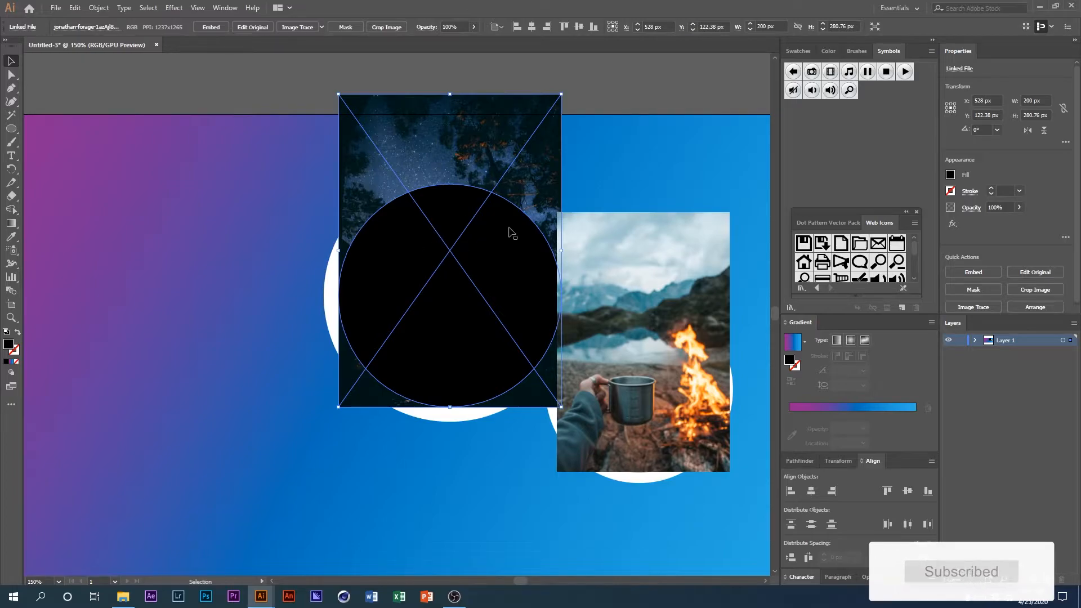
- Clip the night camping photo to the large black disc with a clipping mask
left_click(415, 233, "shift")
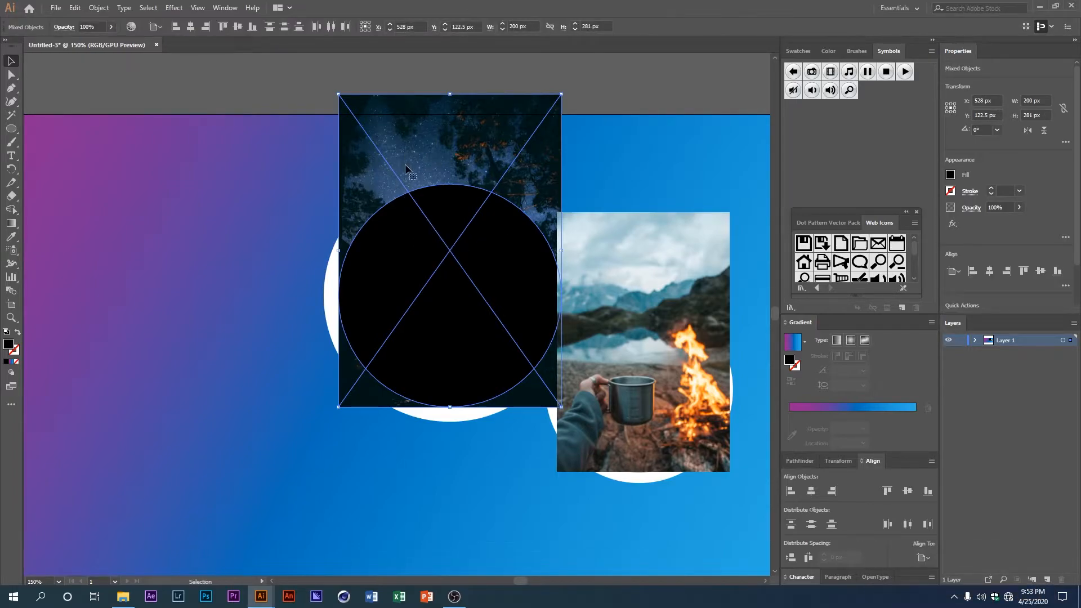
right_click(405, 198)
left_click(462, 307)
- Arrange the mountain campfire photo behind the small black disc and clip it to that disc with a clipping mask
left_click_drag(468, 290, 360, 241)
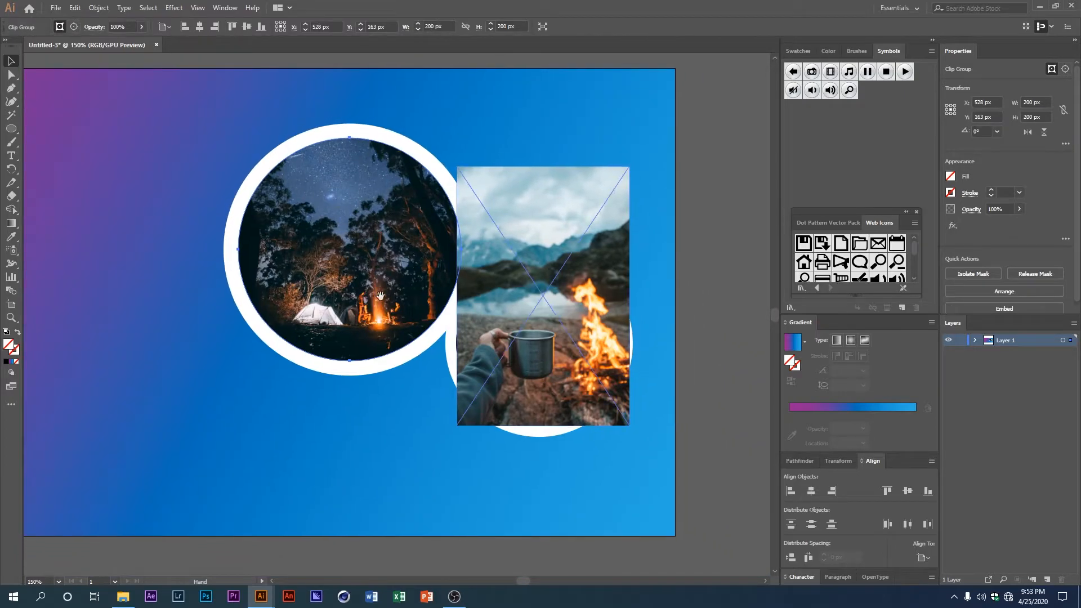
left_click_drag(395, 275, 382, 262)
left_click(469, 337)
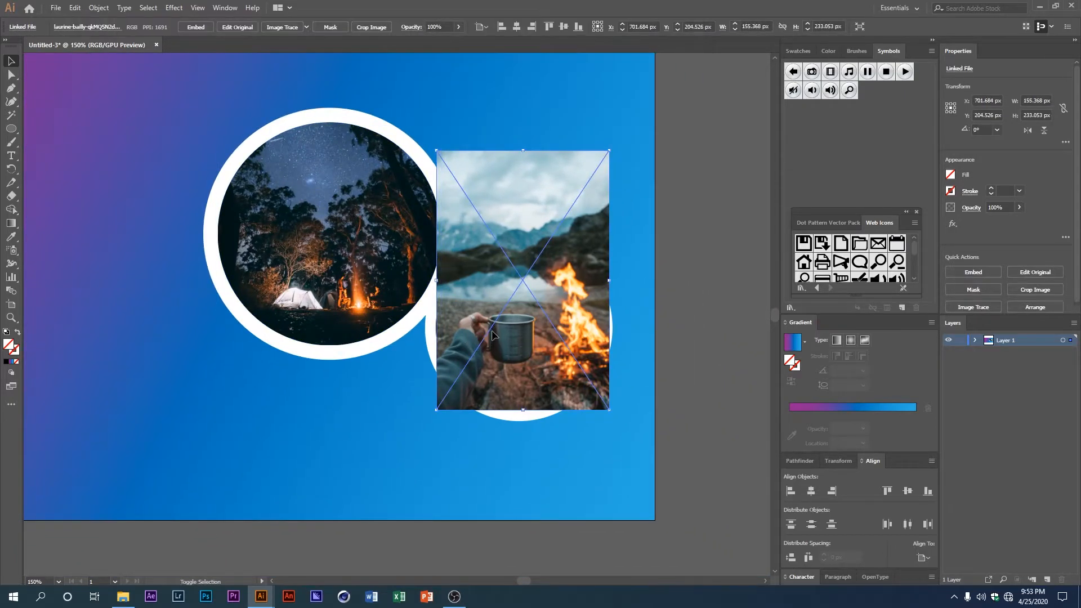
key("ctrl+7")
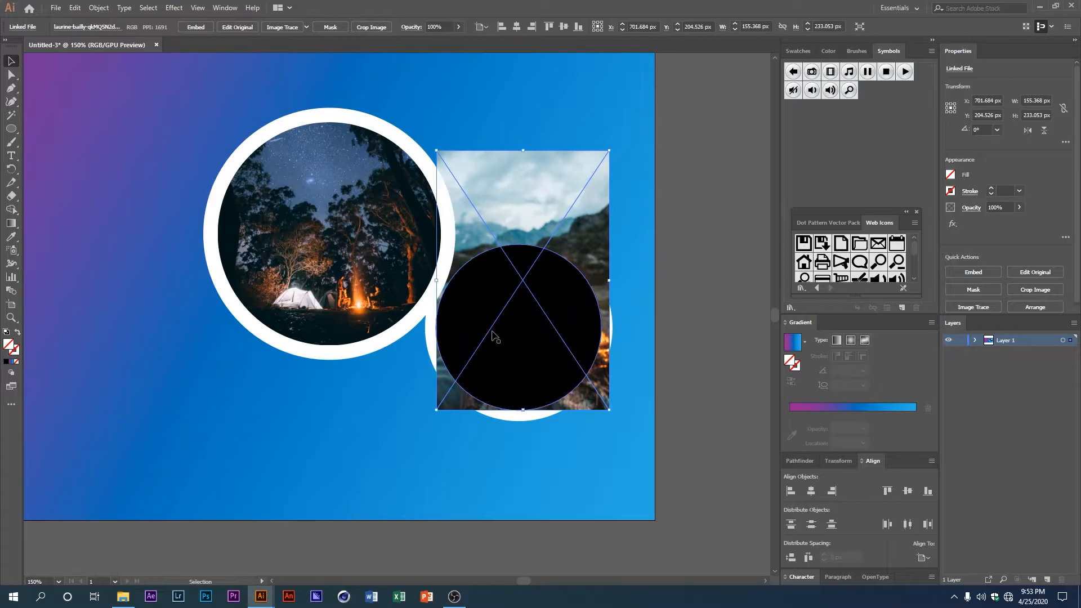
key("ctrl+minus")
left_click(394, 386)
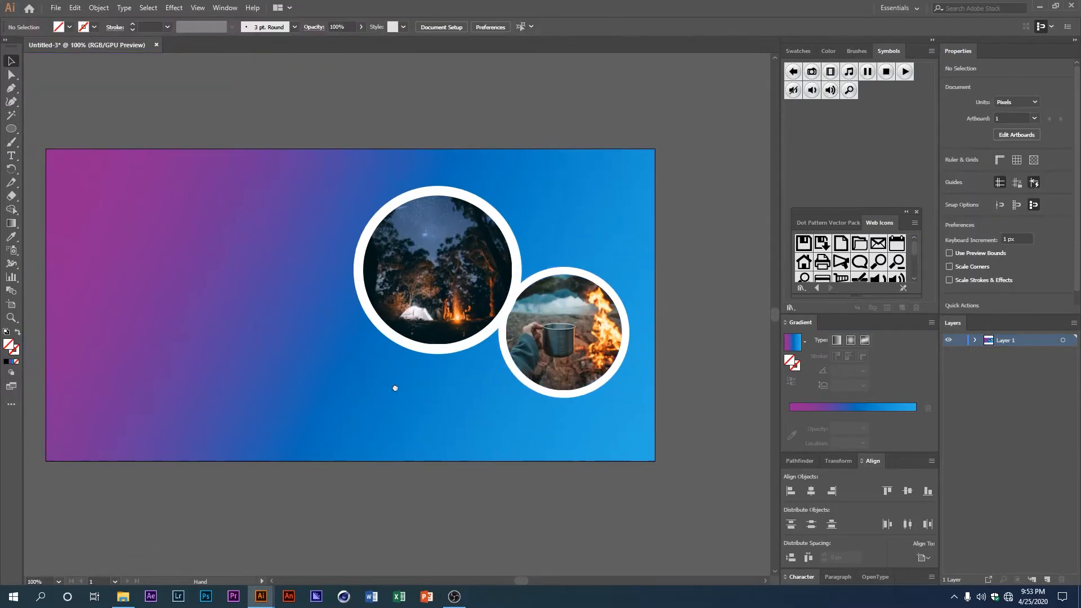
key("ctrl+plus")
left_click_drag(375, 398, 341, 433)
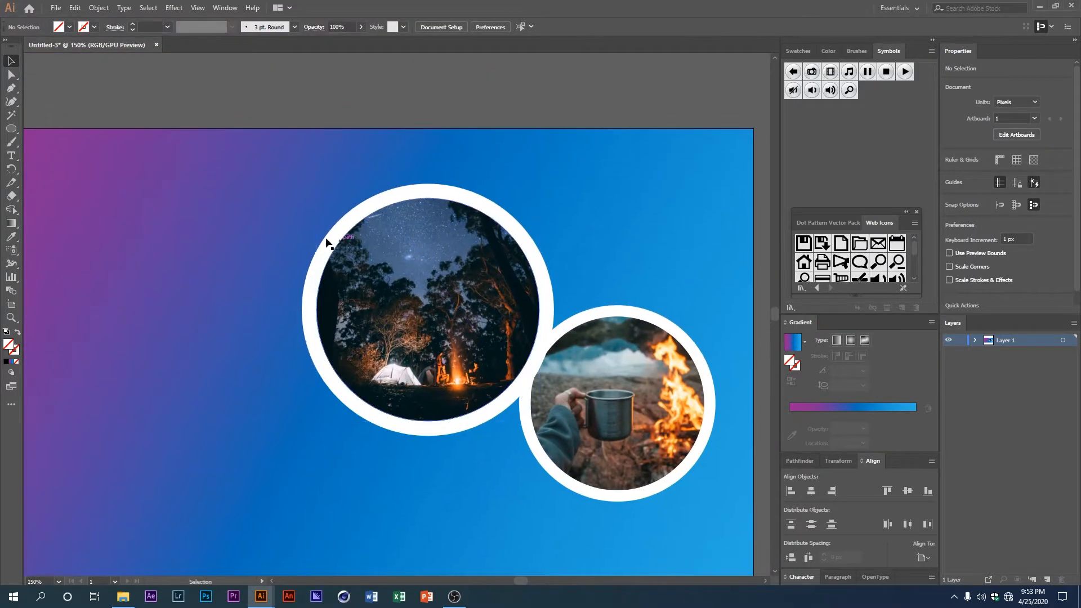
- Fill the large white ring with a linear gradient from orange to yellow, removing the middle color stop
left_click_drag(254, 316, 230, 373)
left_click(336, 311)
left_click_drag(337, 311, 304, 282)
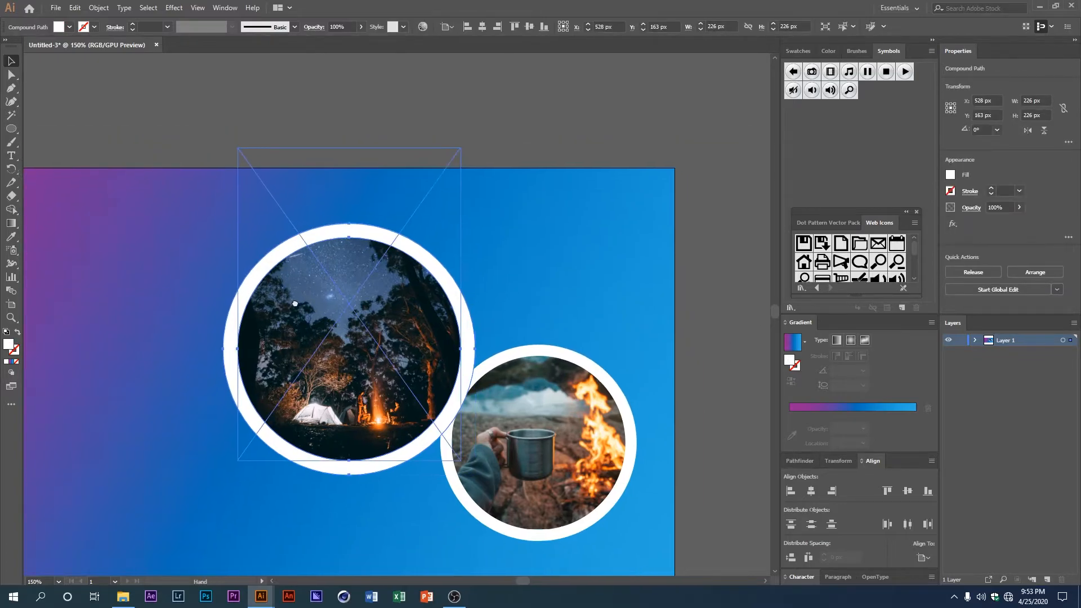
left_click(793, 344)
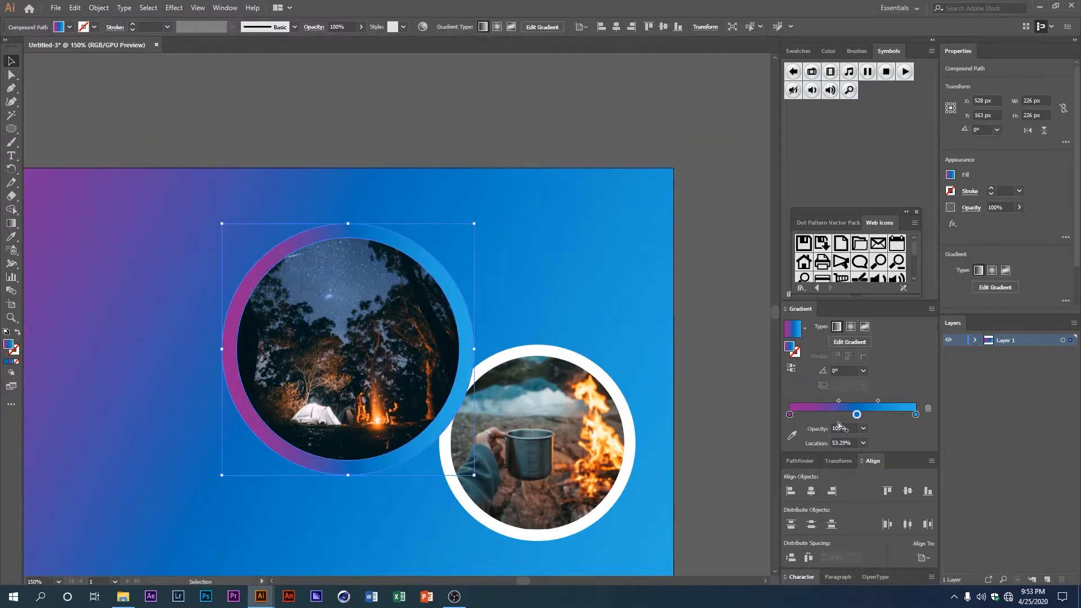
double_click(790, 415)
left_click(872, 451)
left_click(914, 388)
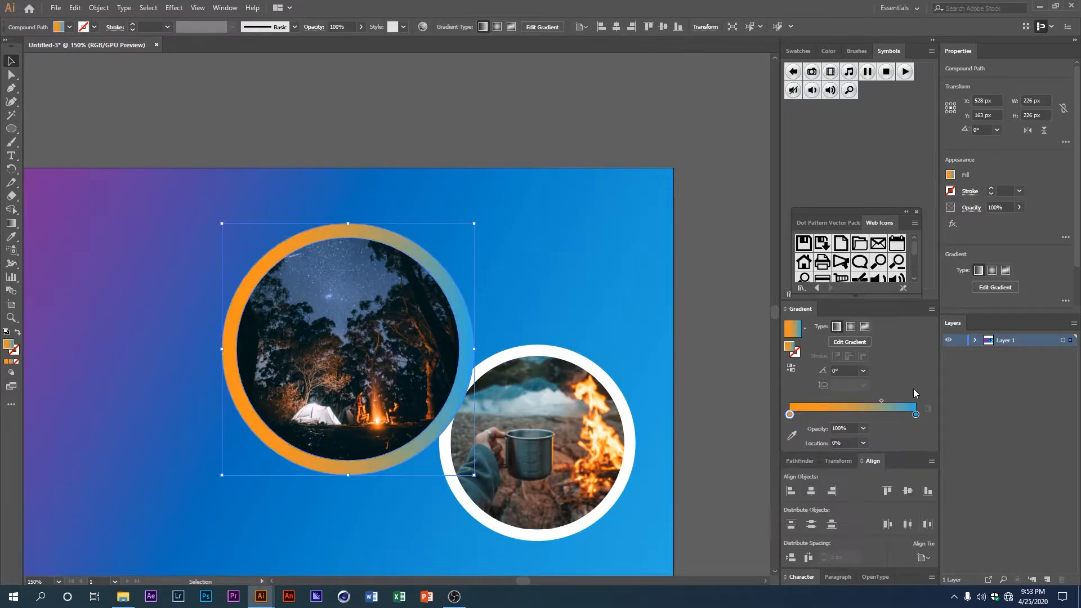
double_click(915, 416)
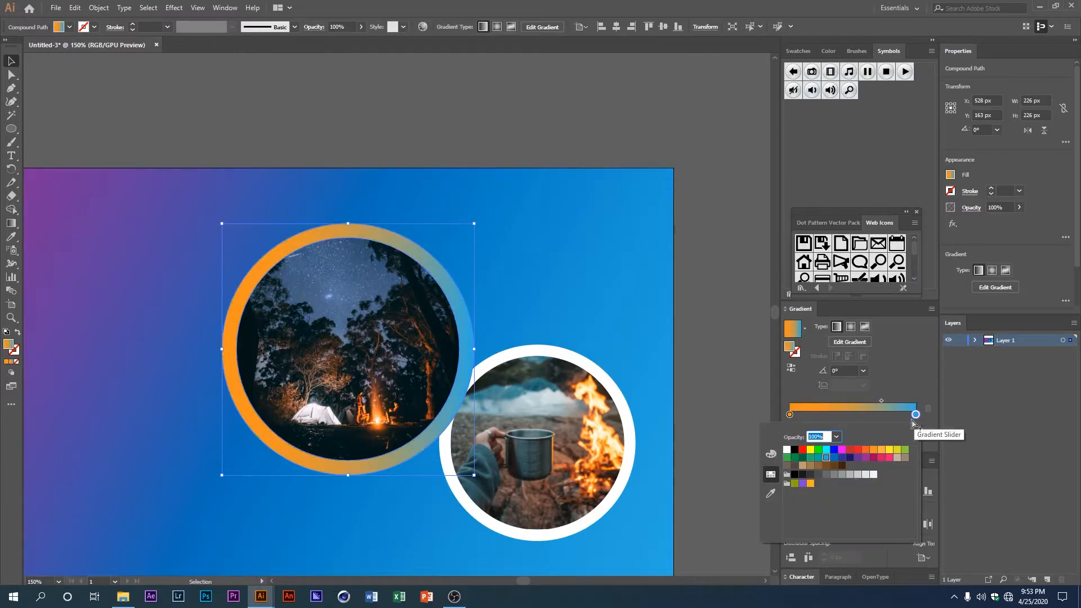
left_click(891, 450)
left_click(635, 319)
left_click_drag(635, 319, 654, 300)
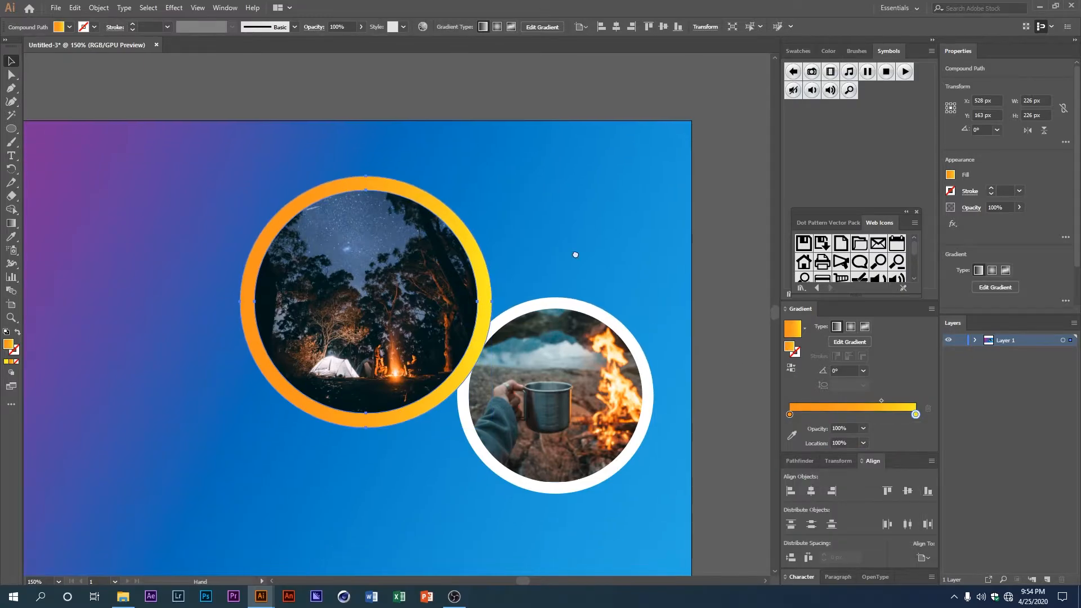
- Apply the same orange-to-yellow gradient to the white ring around the mountain campfire photo
left_click_drag(629, 364, 614, 322)
left_click(616, 308)
left_click(792, 342)
- Bulge the large ring's outer edge outward at its upper right and lower left with the Curvature tool
left_click(435, 163)
mouse_move(434, 163)
left_mouse_down()
mouse_move(457, 190)
mouse_move(448, 174)
left_mouse_up()
scroll(457, 190, "up", 2)
key("shift+asciitilde")
scroll(281, 176, "down", 2)
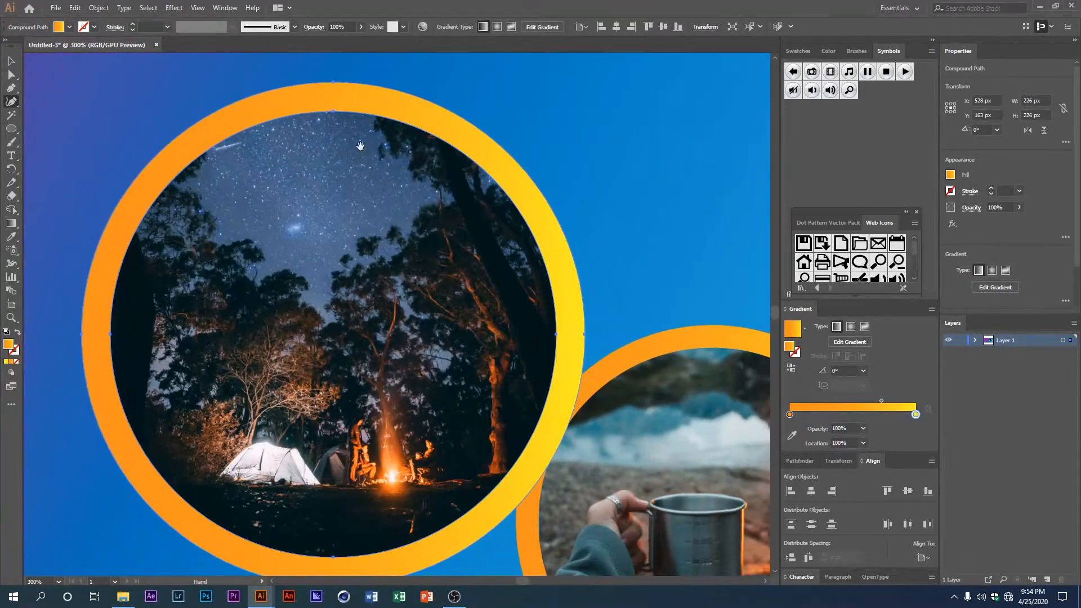
scroll(487, 148, "up", 2)
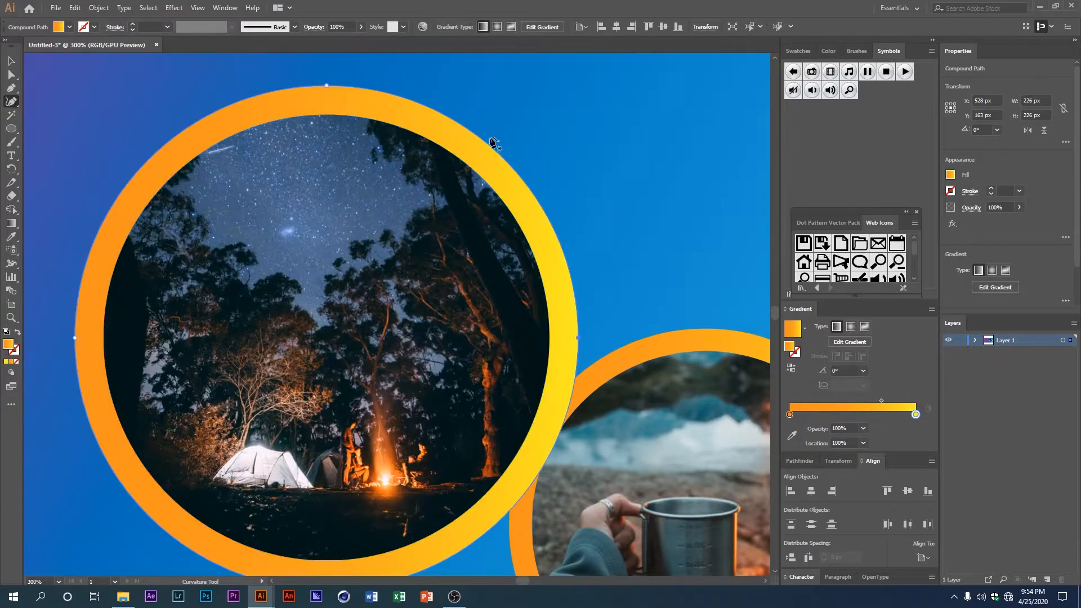
left_click_drag(500, 138, 527, 102)
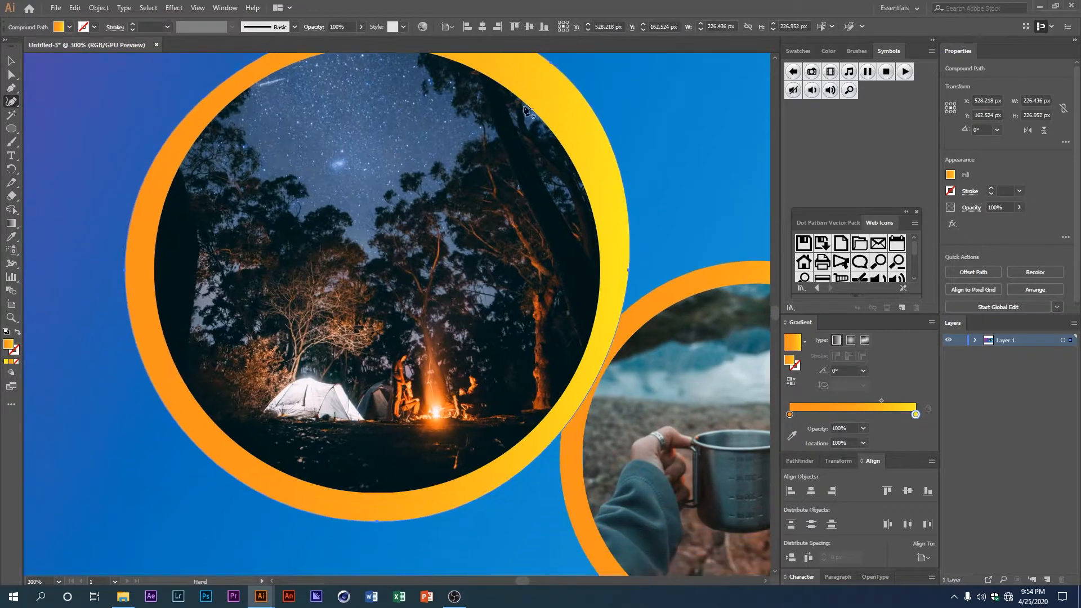
left_click_drag(198, 471, 157, 382)
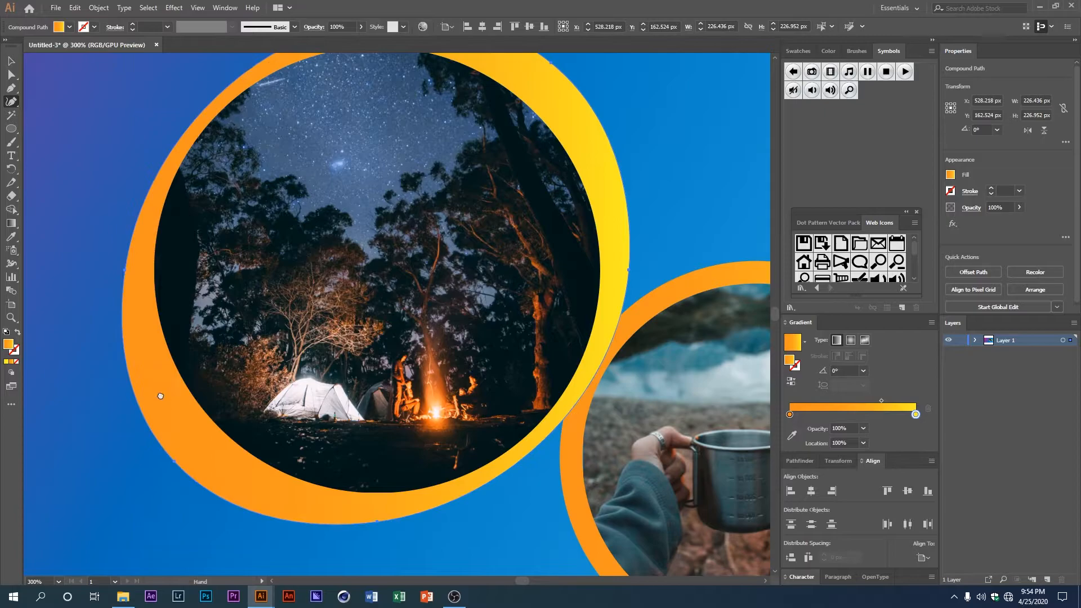
- Adjust the large ring's outer curve at its upper left and lower right so the band tapers there, about 228 × 228 px overall
scroll(209, 270, "up", 2)
scroll(209, 271, "left", 1)
left_click(236, 226)
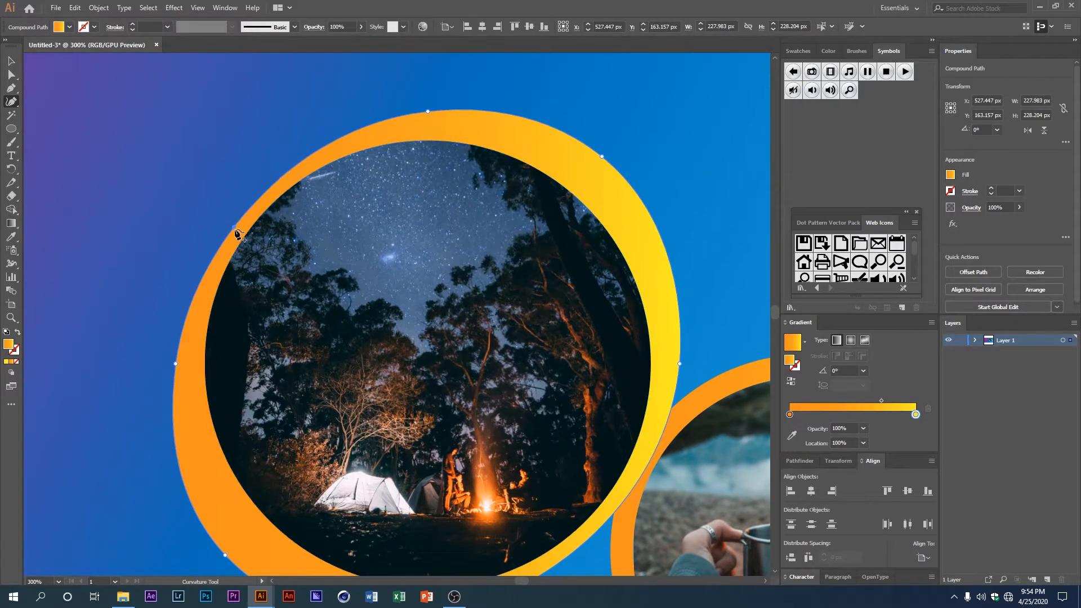
scroll(471, 442, "down", 2)
scroll(471, 442, "right", 2)
left_click(487, 429)
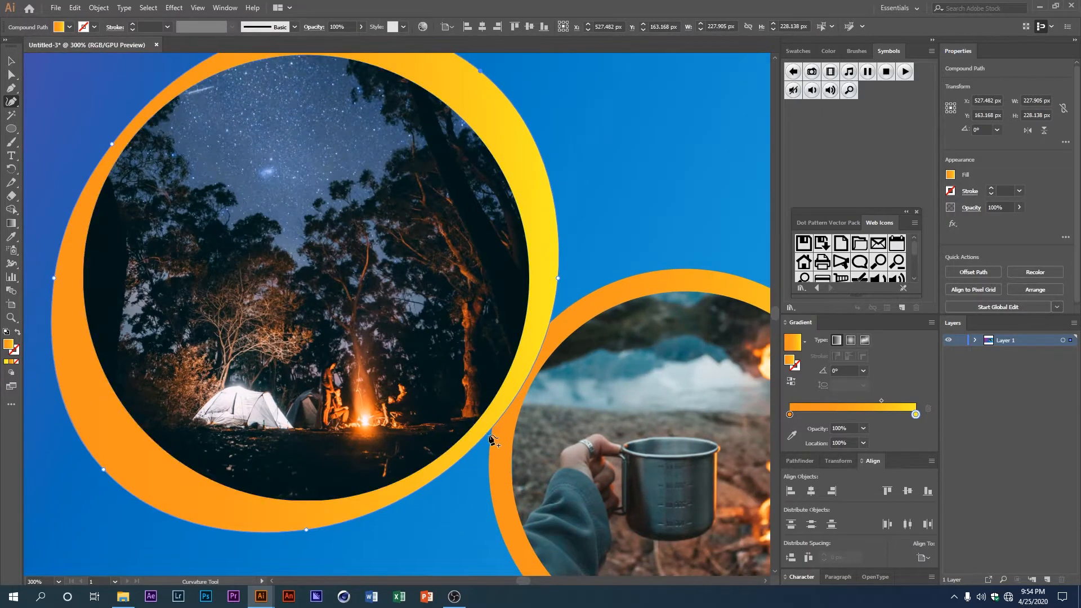
left_click_drag(494, 423, 491, 424)
scroll(491, 423, "up", 1)
scroll(491, 424, "left", 1)
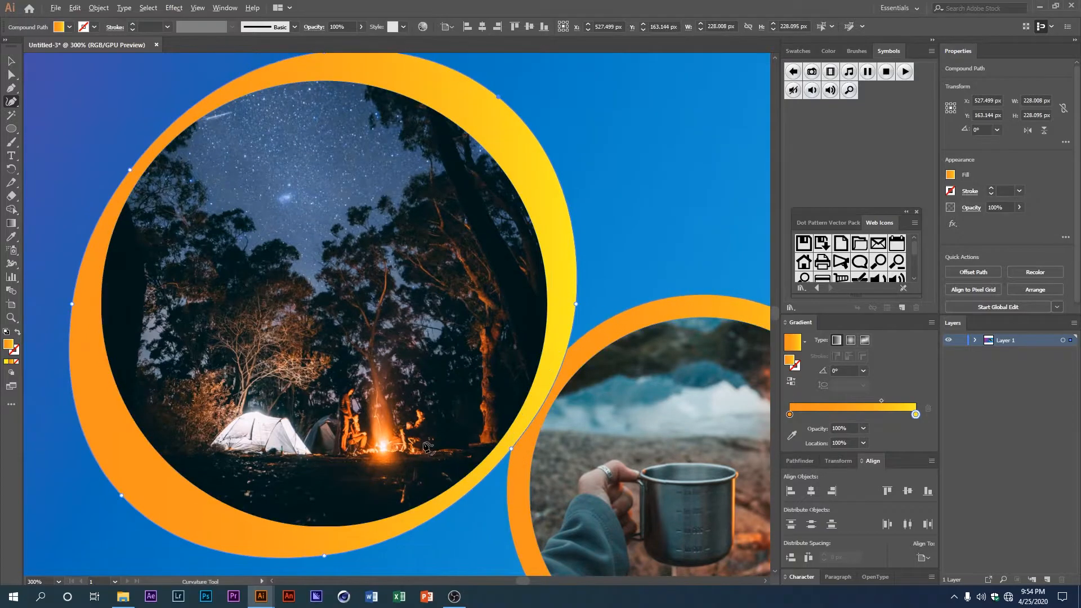
key("ctrl+minus")
key("ctrl+minus")
key("ctrl+minus")
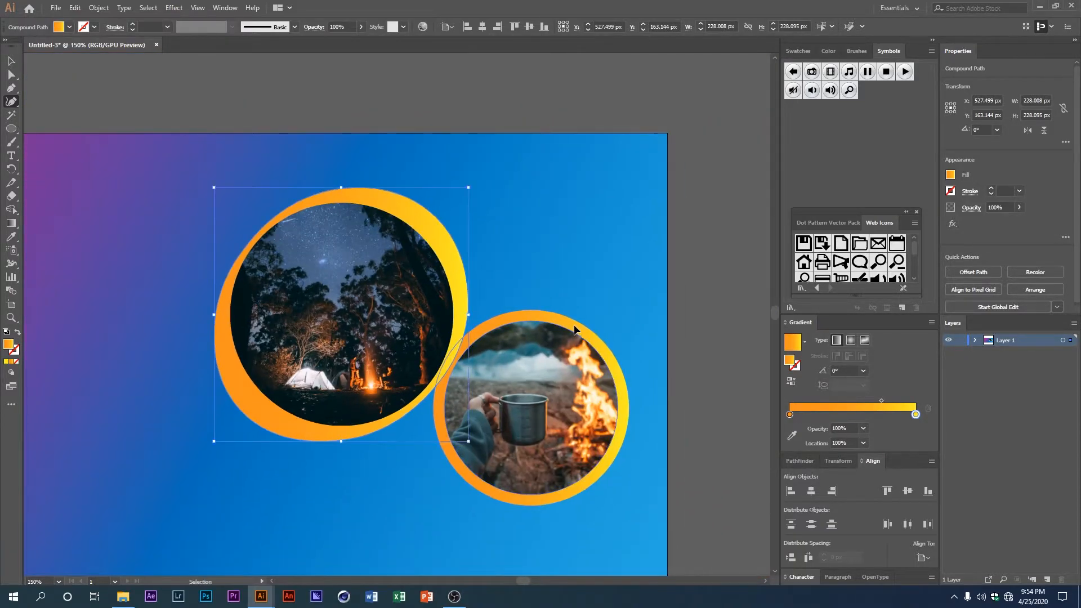
- Bulge the small ring's outer edge at its upper right and lower left with the Curvature tool, to about 177 × 179 px
left_click(572, 321)
key("ctrl+plus")
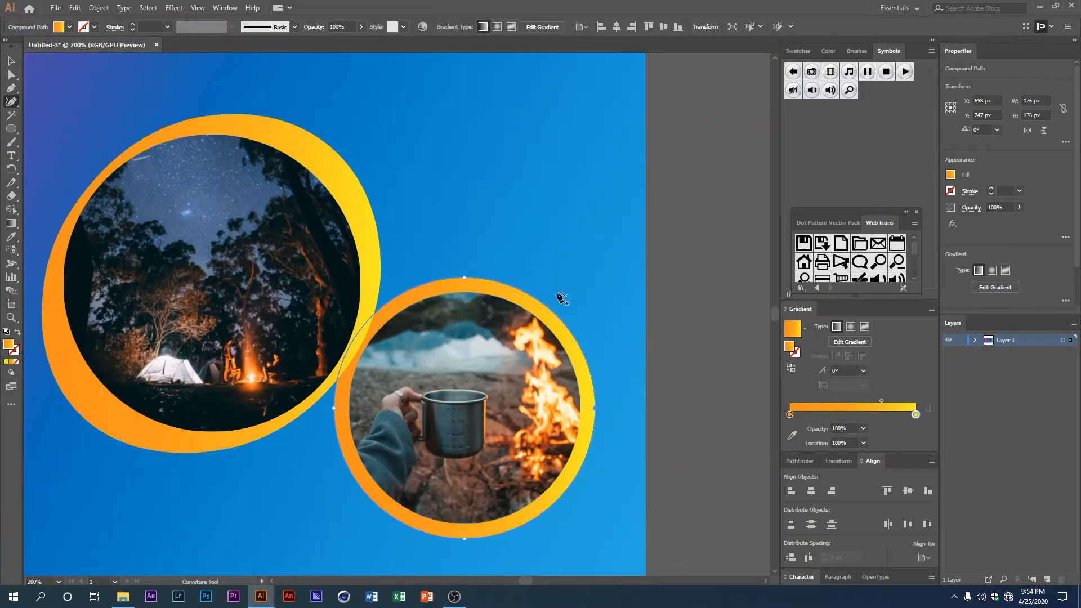
left_click(558, 294)
scroll(426, 434, "down", 2)
scroll(426, 433, "left", 1)
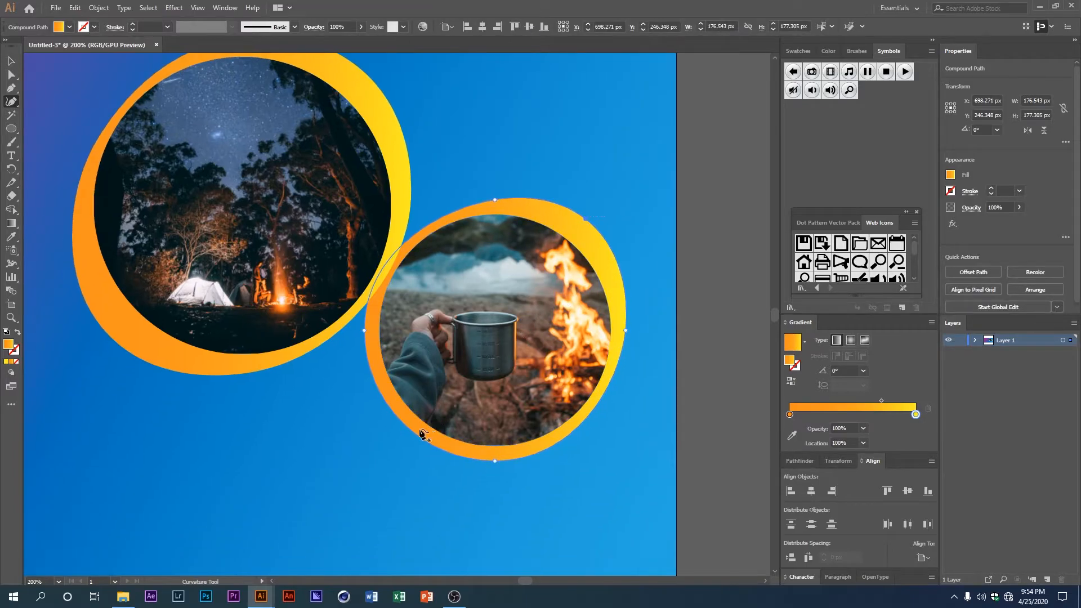
left_click_drag(411, 431, 411, 466)
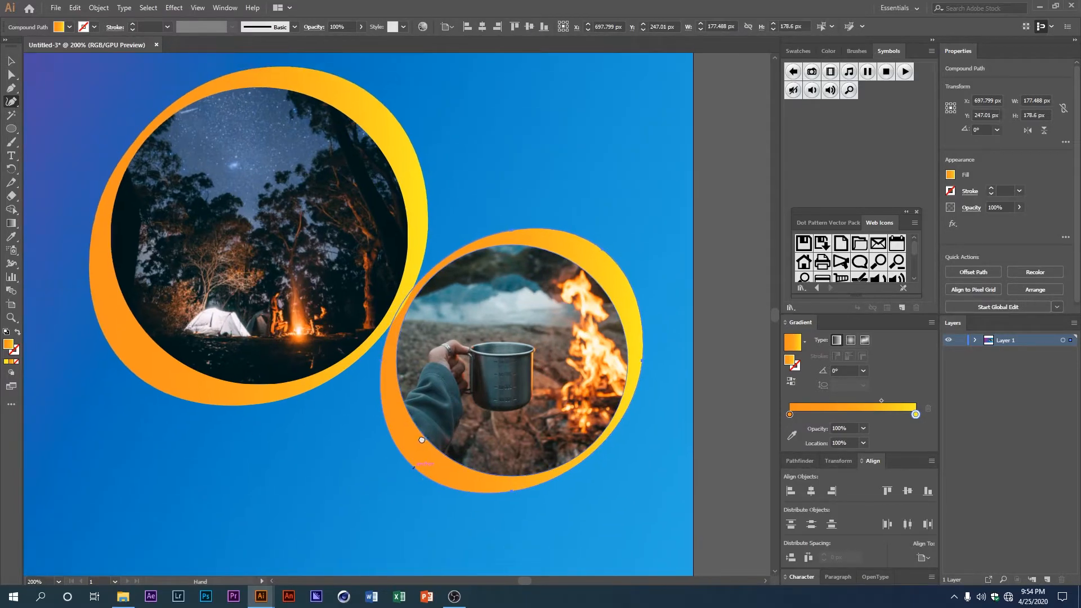
scroll(505, 229, "up", 2)
scroll(505, 229, "left", 2)
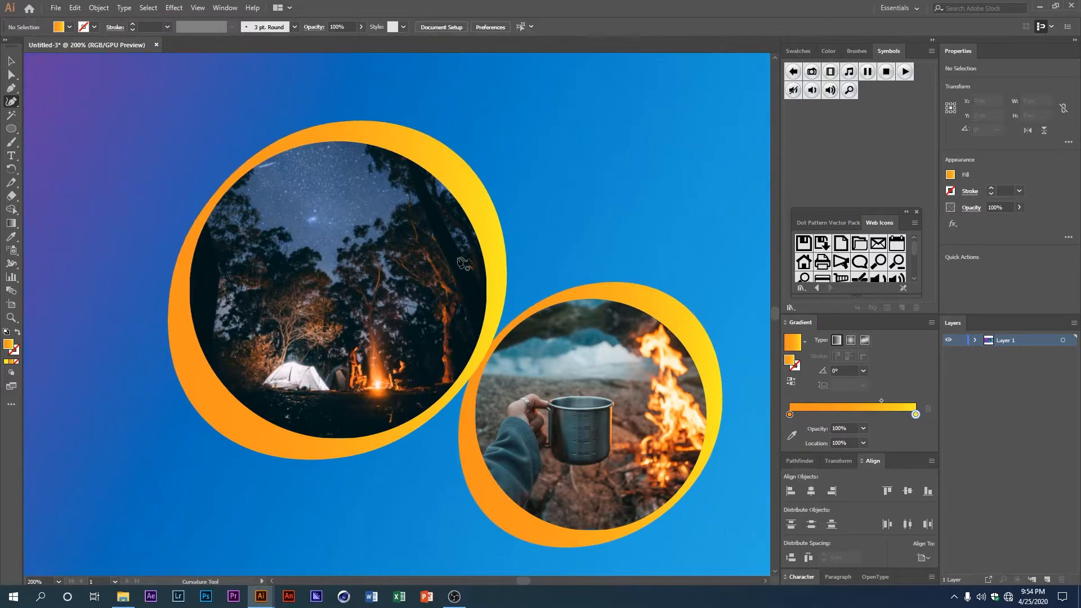
- Duplicate the large ring in place and rotate the copy to about 287° around the night camping photo
left_click(493, 221)
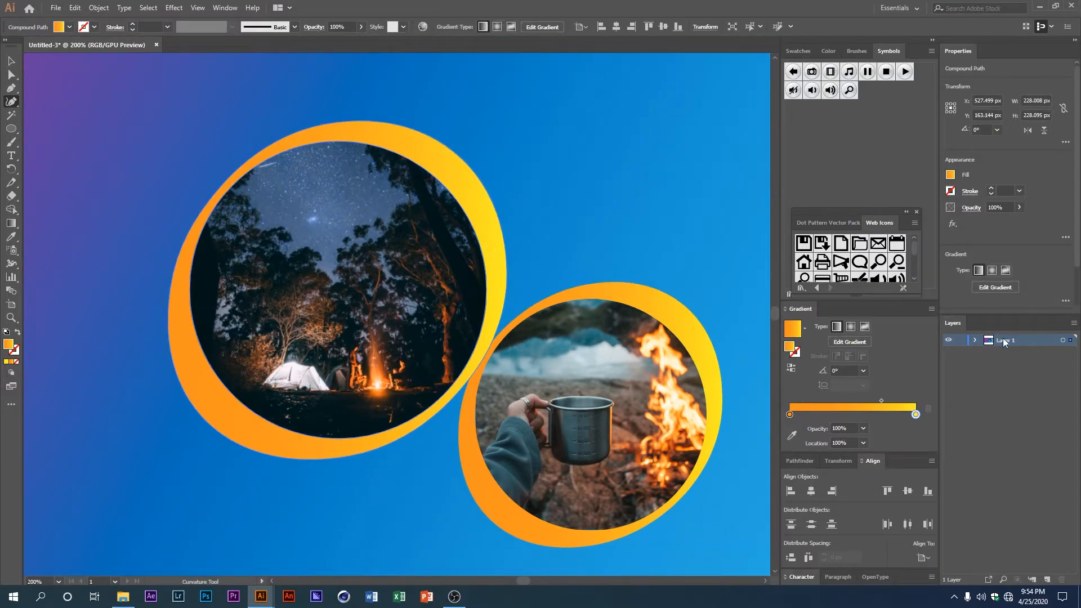
left_click(976, 340)
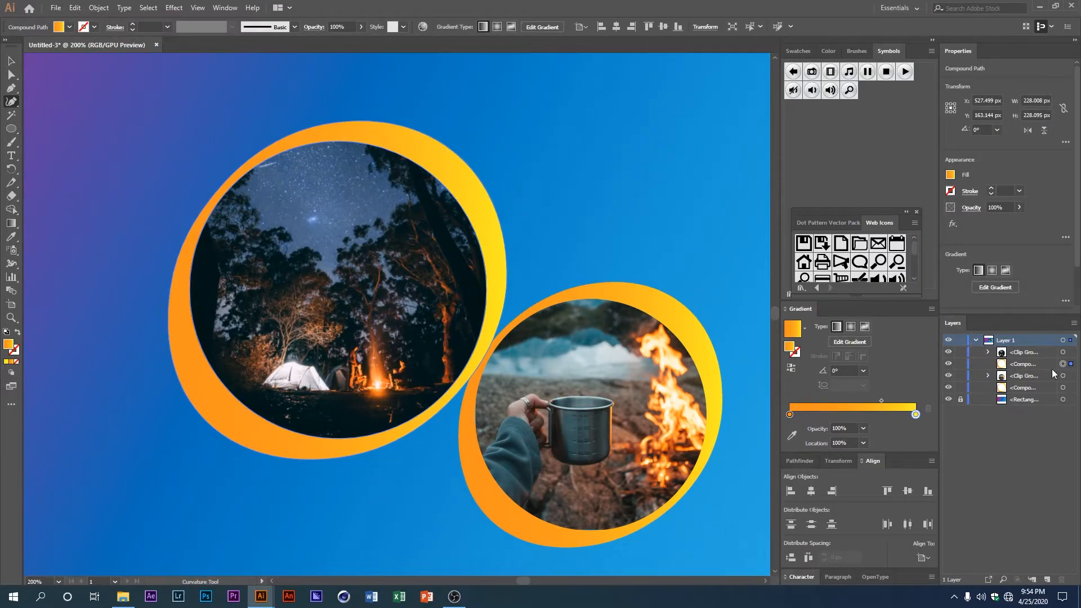
key("ctrl")
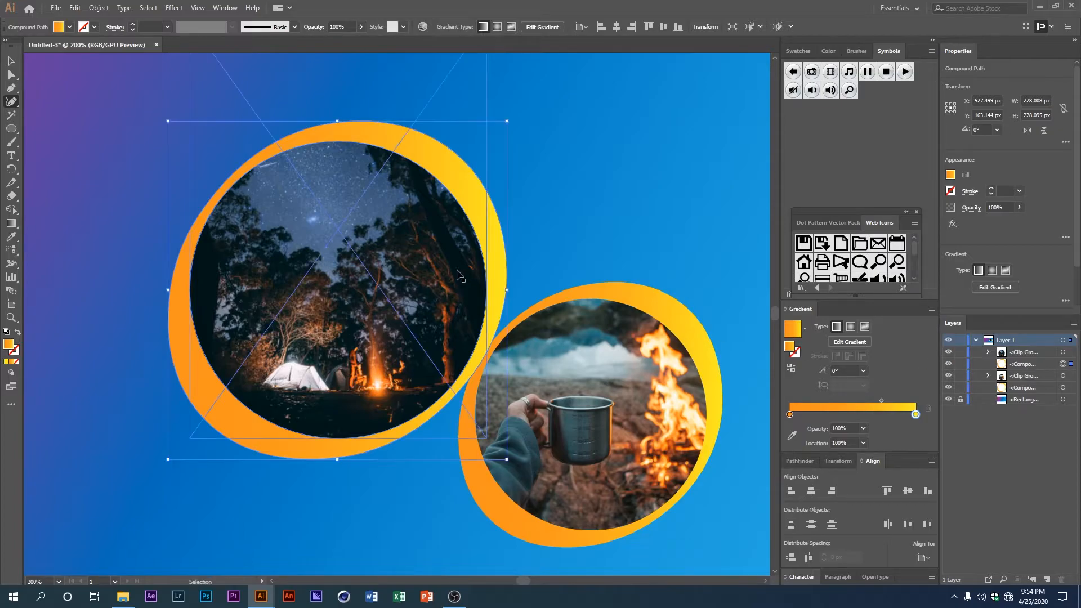
key("ctrl+c")
key("ctrl+f")
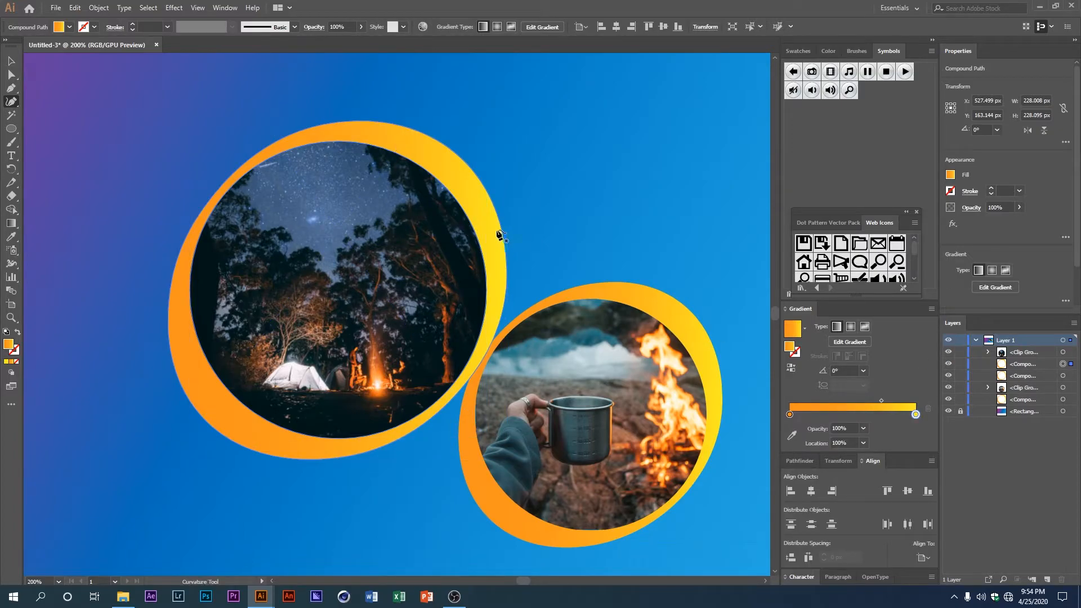
key("v")
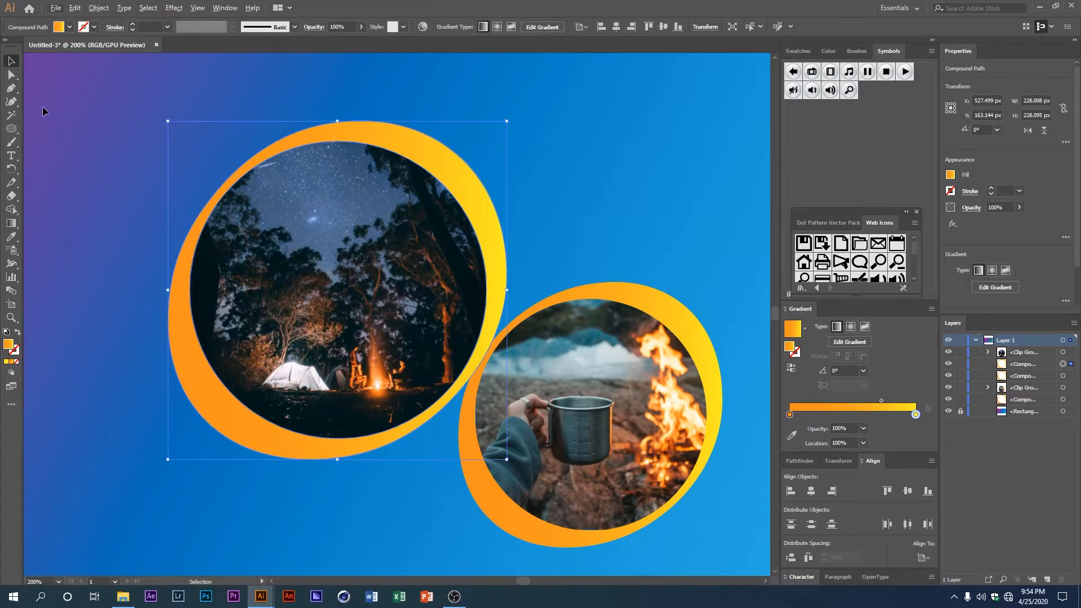
left_click_drag(503, 117, 553, 203)
scroll(553, 203, "down", 1)
left_click(551, 197)
- Duplicate the small ring in place, rotate the copy to about 275° around the mountain campfire photo, and deselect it
key("a")
scroll(564, 226, "down", 2)
scroll(563, 225, "right", 3)
left_click(606, 249)
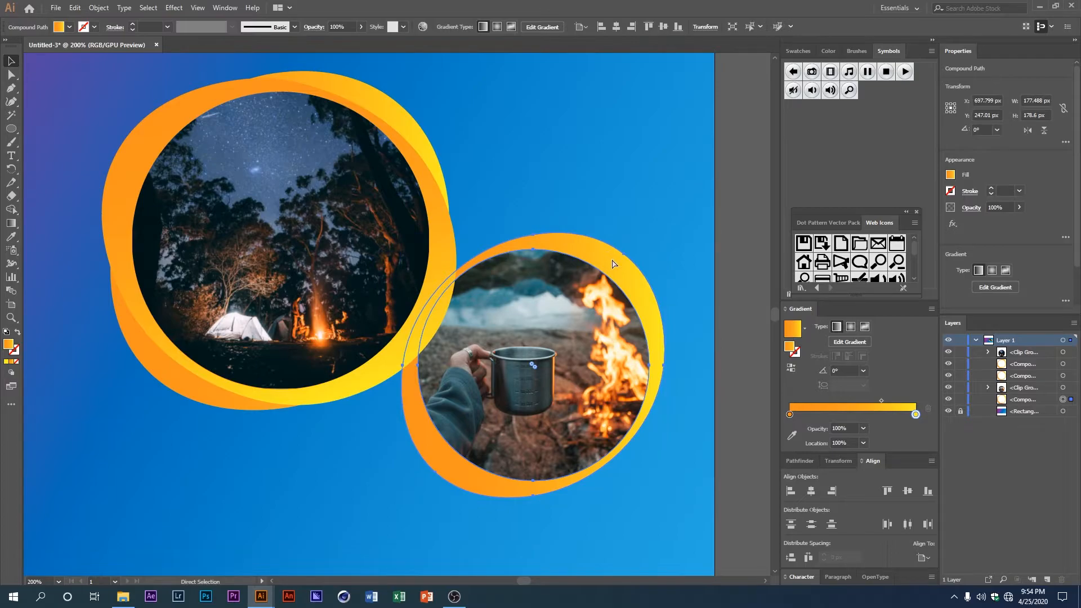
left_click_drag(675, 228, 715, 500)
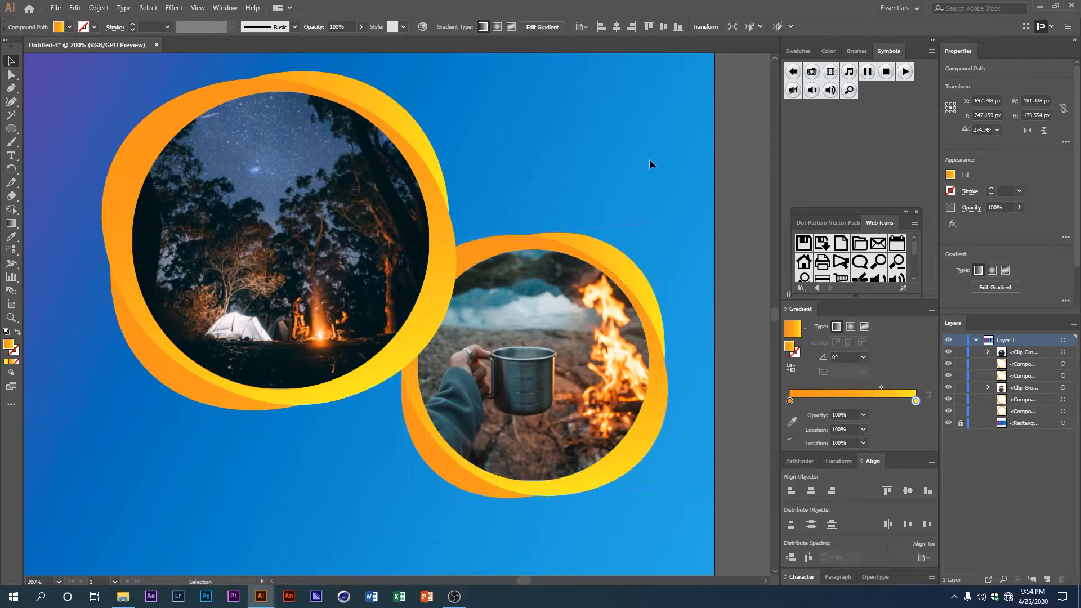
key("ctrl+shift+a")
- Try reversing the orange-to-yellow gradient on the rotated copy of the large ring
key("ctrl+minus")
left_click_drag(639, 437, 621, 459)
left_click(483, 325)
key("ctrl+plus")
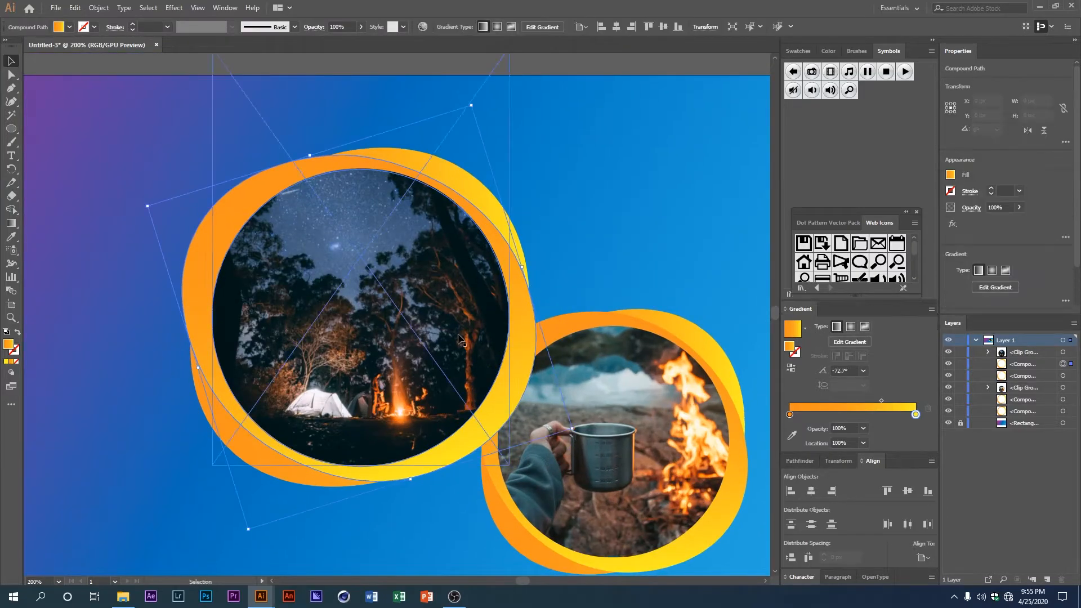
left_click_drag(453, 330, 480, 357)
key("ctrl+plus")
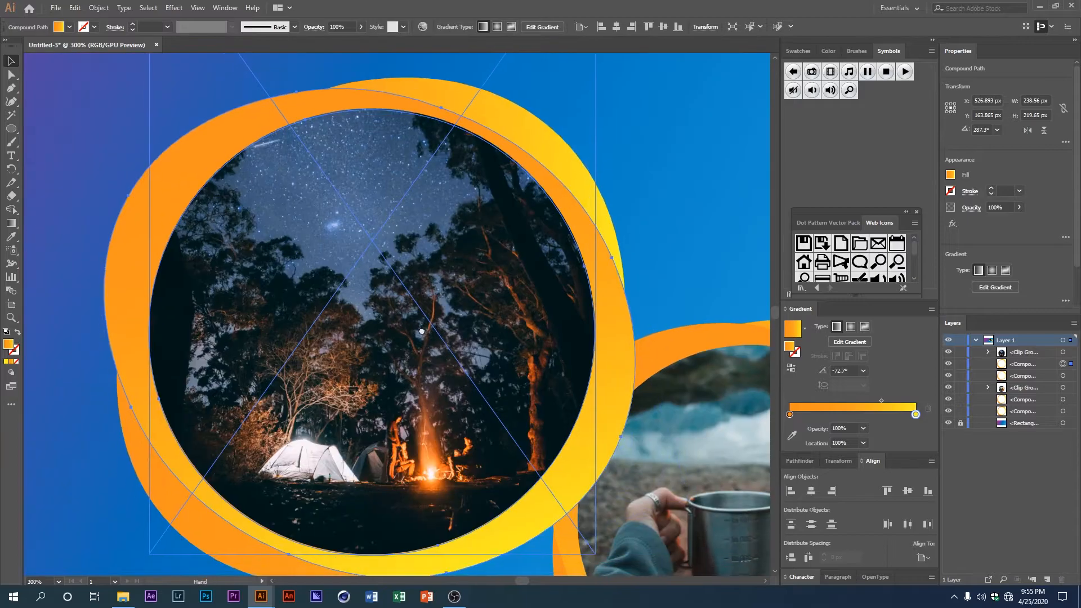
left_click(792, 370)
scroll(684, 366, "down", 1)
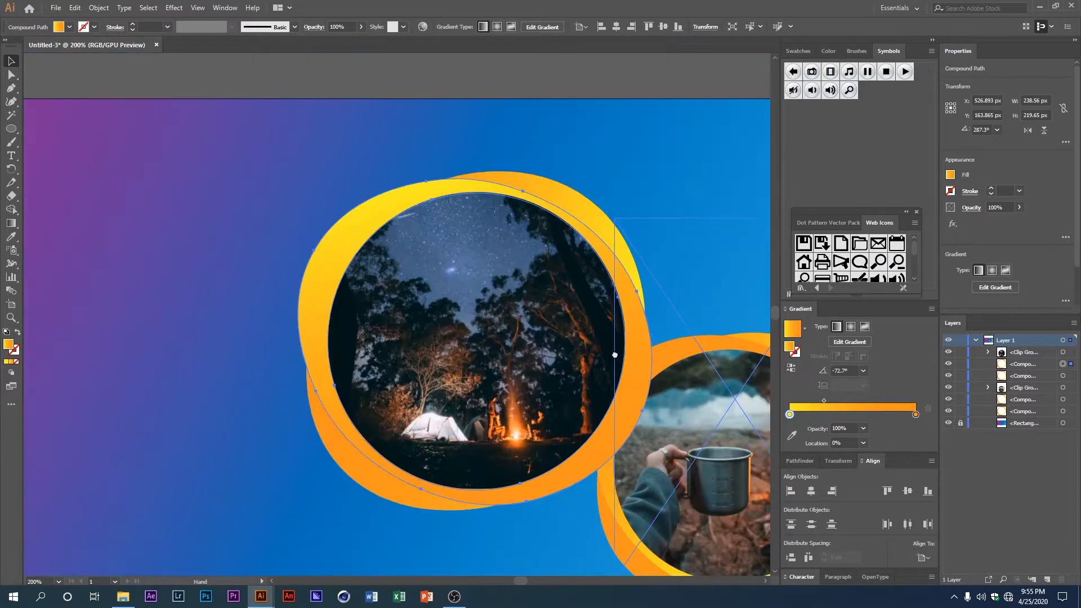
left_click_drag(628, 364, 584, 323)
left_click(663, 218)
left_click_drag(648, 307, 573, 274)
left_click(525, 253)
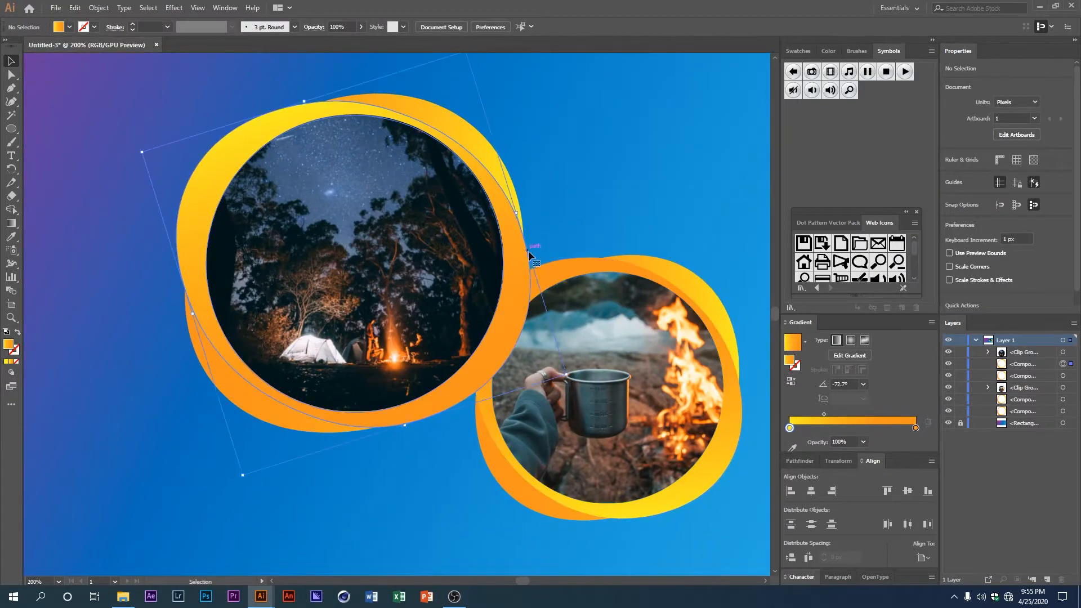
left_click(643, 234)
scroll(644, 233, "down", 2)
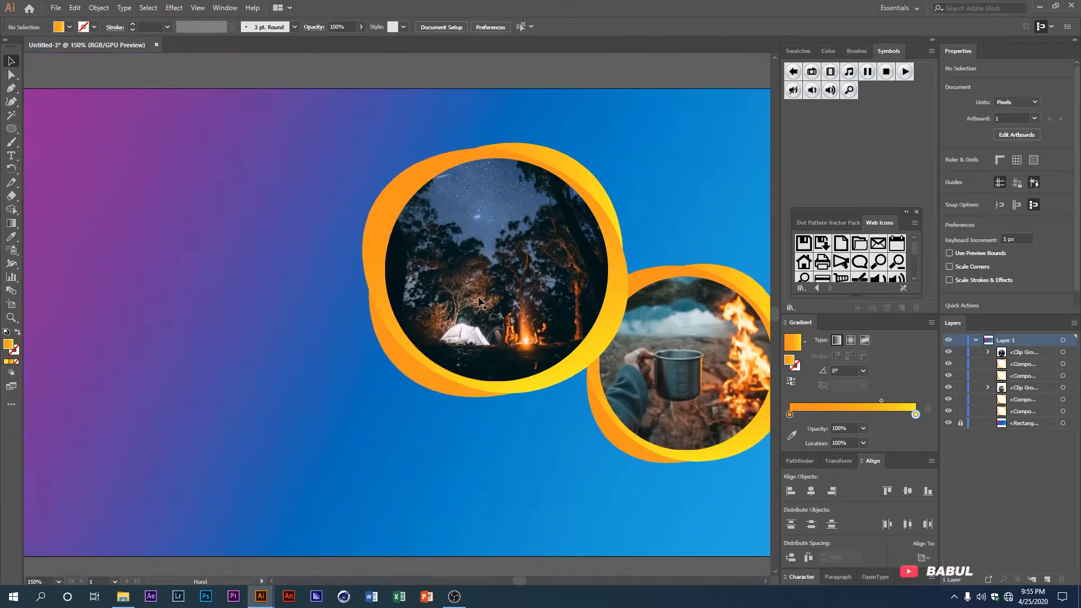
scroll(506, 330, "up", 1)
scroll(468, 324, "down", 1)
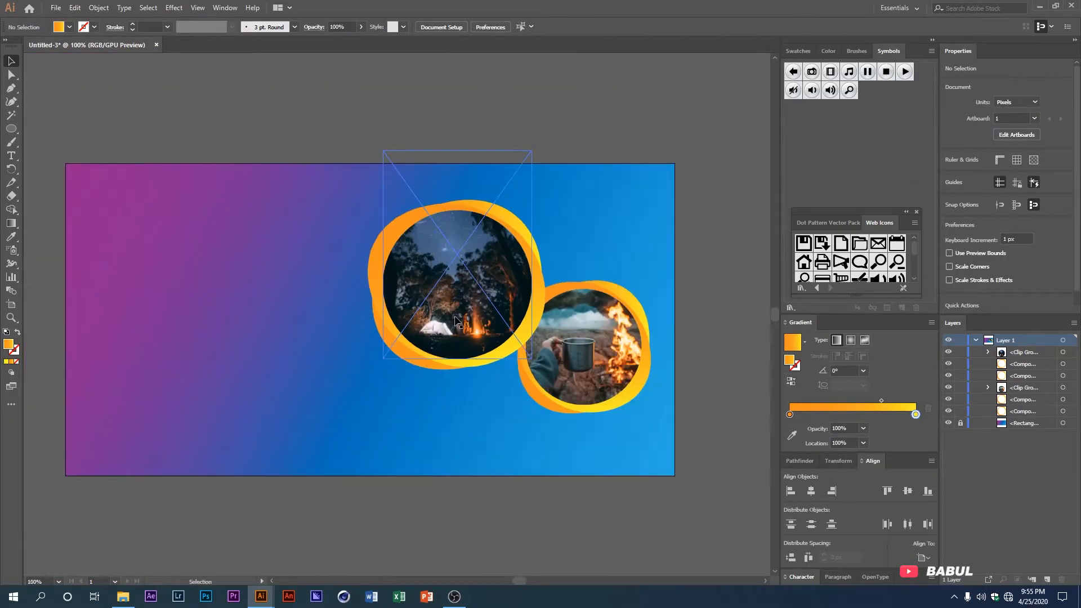
- Draw a gradient-filled bar about 324 × 20 px and rotate it 45° so it crosses the artboard's upper edge
left_click_drag(452, 287, 487, 288)
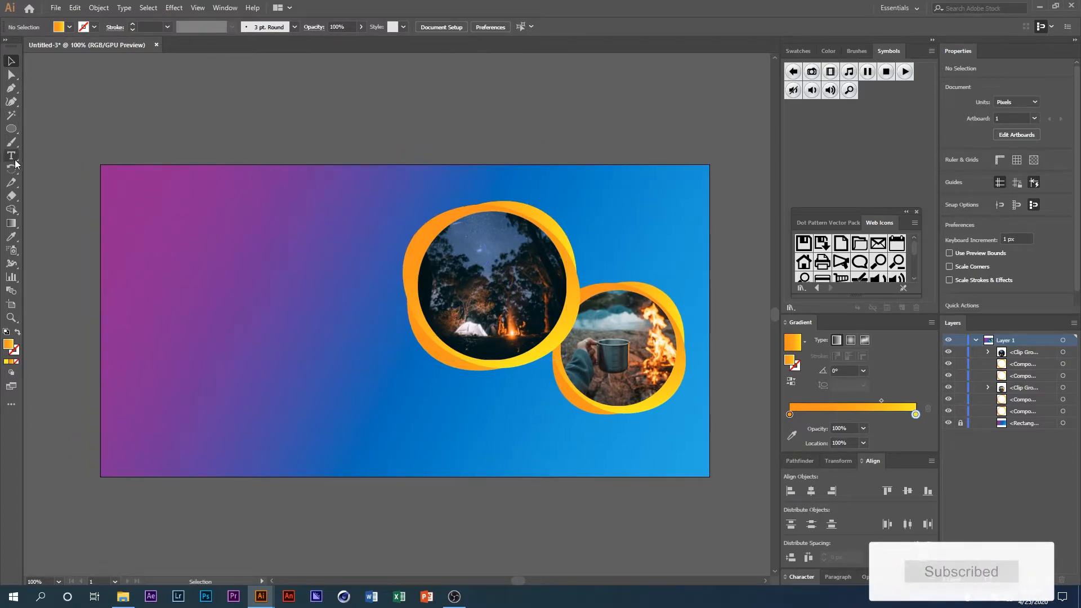
left_click_drag(11, 129, 42, 129)
mouse_move(216, 215)
left_mouse_down()
mouse_move(326, 241)
mouse_move(336, 223)
left_mouse_up()
mouse_move(270, 237)
left_mouse_down()
mouse_move(332, 249)
mouse_move(299, 256)
left_mouse_up()
key("v")
left_click_drag(374, 253, 440, 173)
- Duplicate the diagonal bar as two shorter, thinner bars of about 219 × 6 px, one along each side of it
left_click_drag(371, 186, 417, 172)
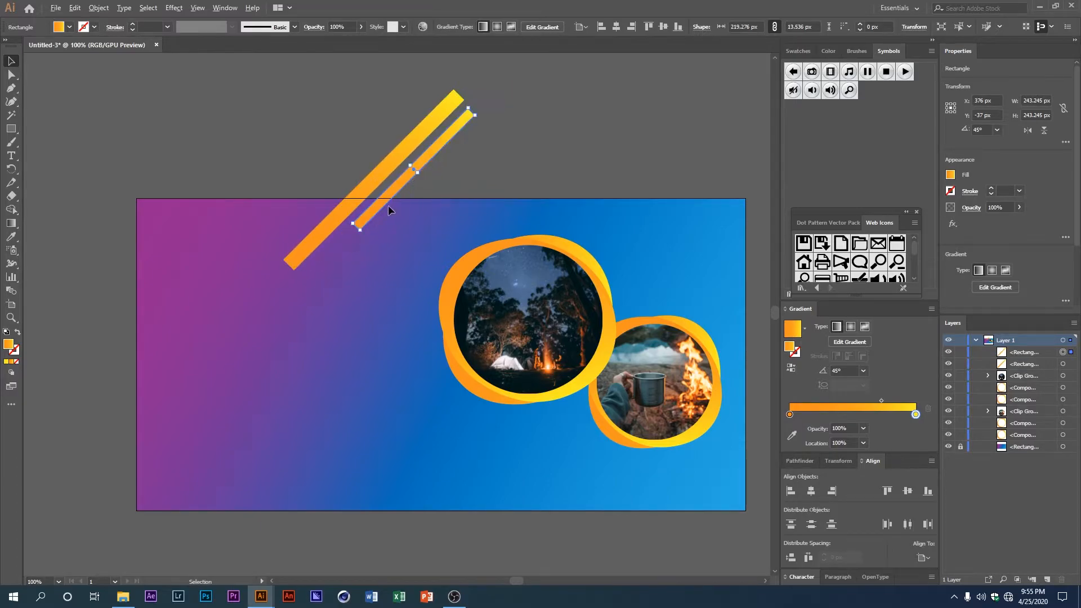
scroll(388, 210, "up", 1)
left_click_drag(388, 210, 404, 234)
left_click_drag(449, 183, 350, 273)
key("ctrl+minus")
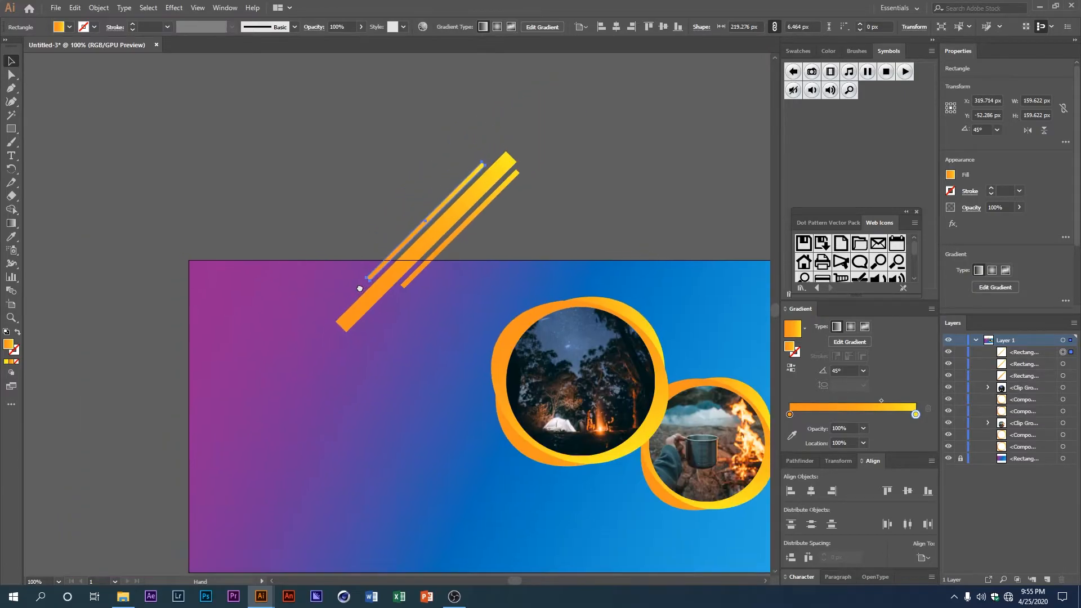
left_click_drag(370, 307, 380, 294)
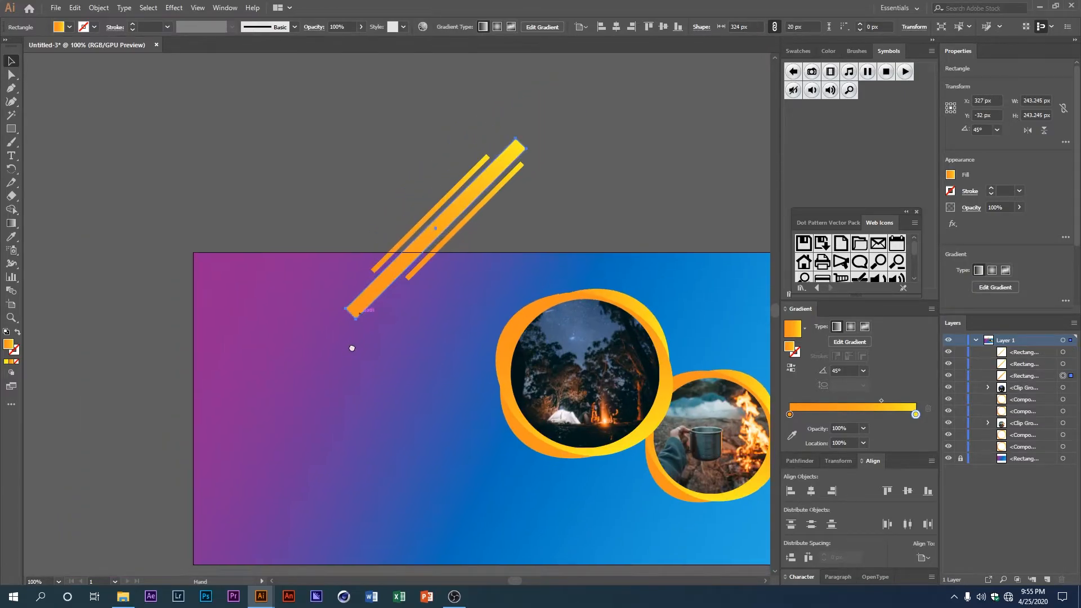
- Draw a straight diagonal line about 73 × 72 px with the Pen tool, parallel to the upper-left thin bar
key("ctrl+minus")
key("ctrl+plus")
key("ctrl+plus")
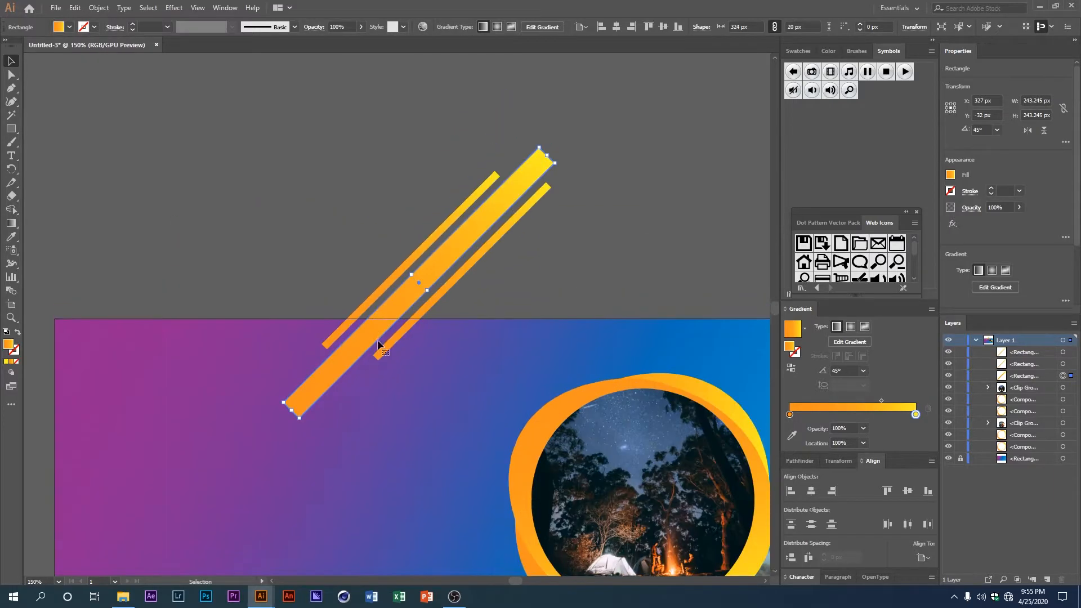
left_click(11, 88)
key("ctrl+plus")
key("ctrl+plus")
key("ctrl+plus")
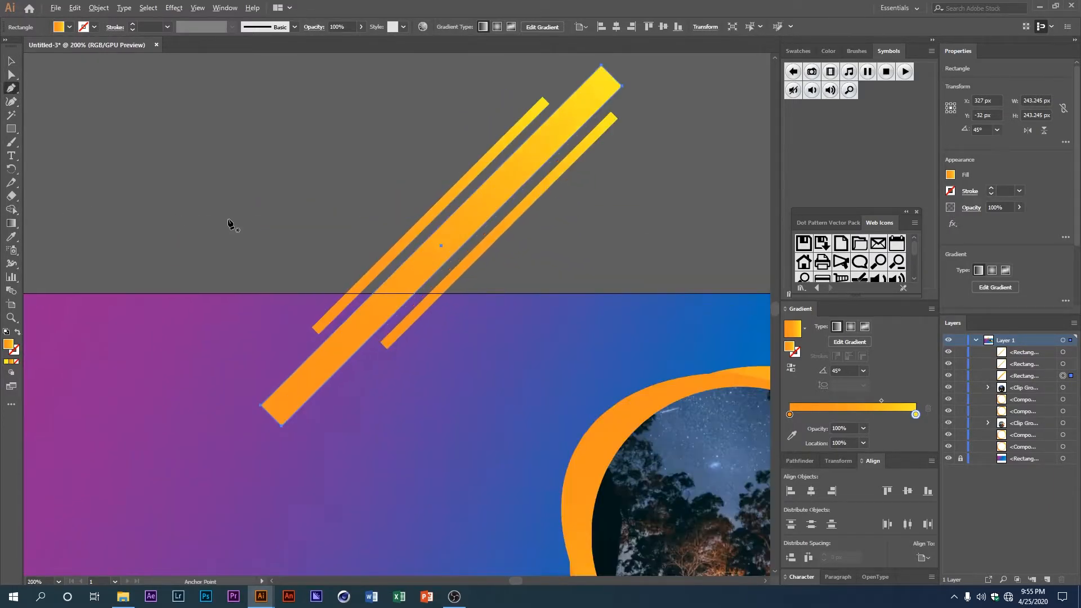
left_click_drag(396, 199, 370, 247)
left_click_drag(192, 397, 195, 421)
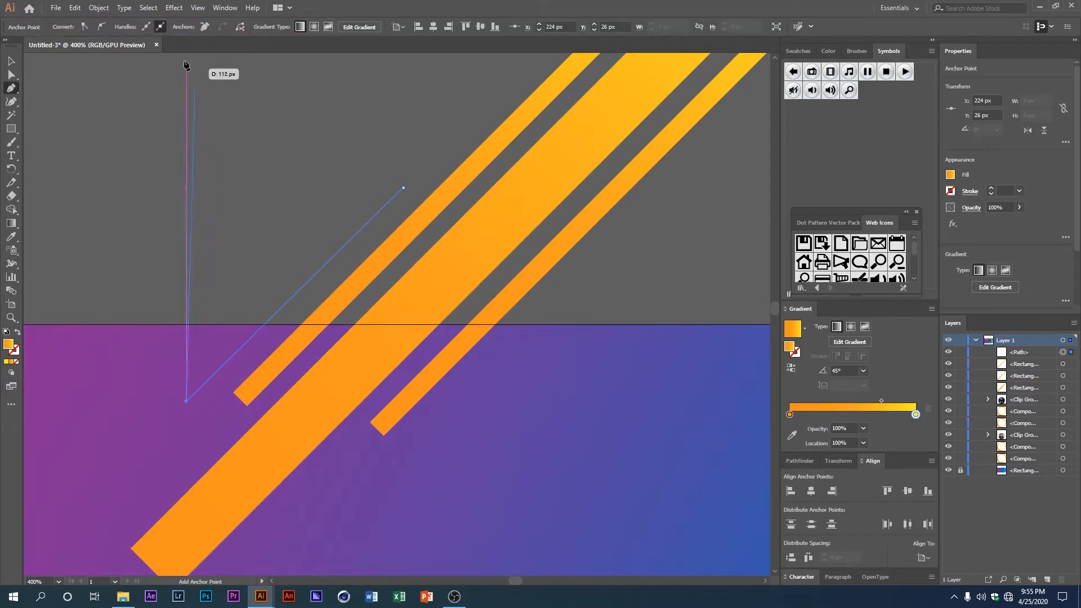
left_click_drag(187, 68, 187, 400)
- Give the new diagonal line a white stroke of 2 pt
left_click(950, 192)
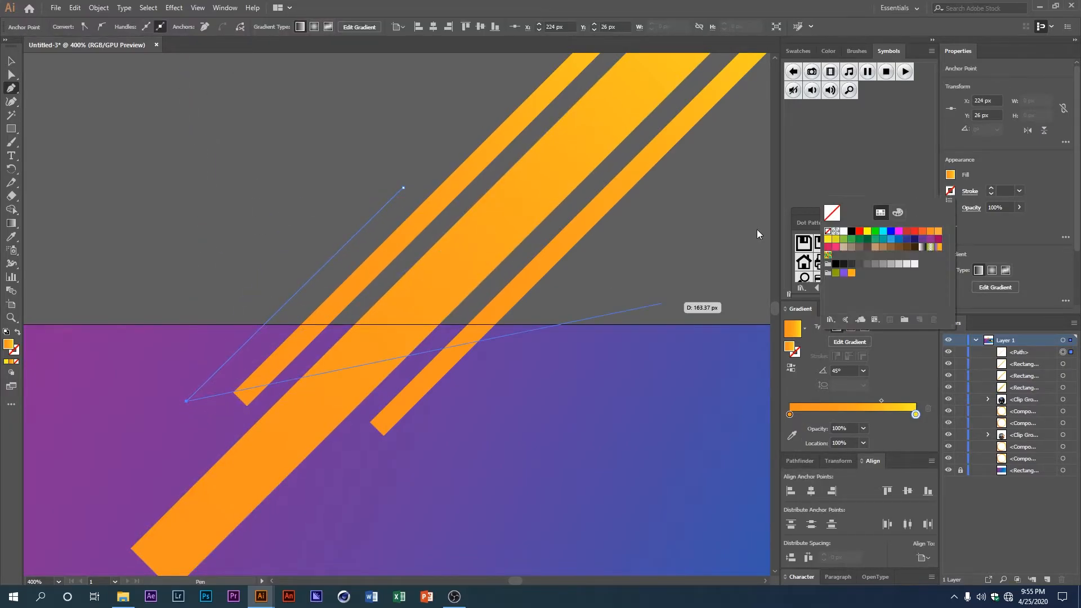
left_click(844, 231)
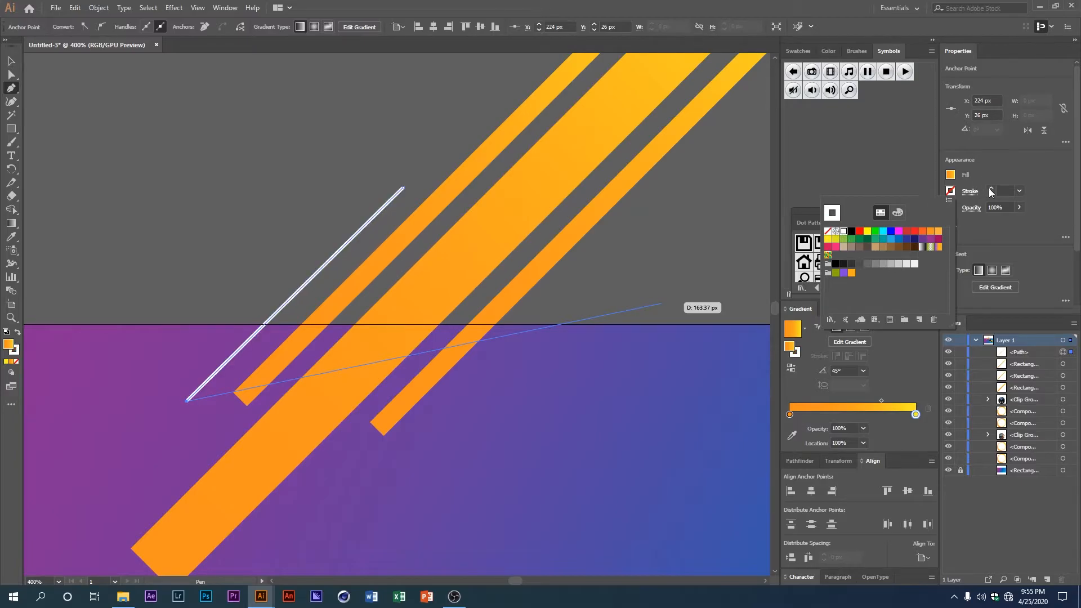
left_click(990, 192)
left_click(990, 190)
scroll(388, 282, "down", 1)
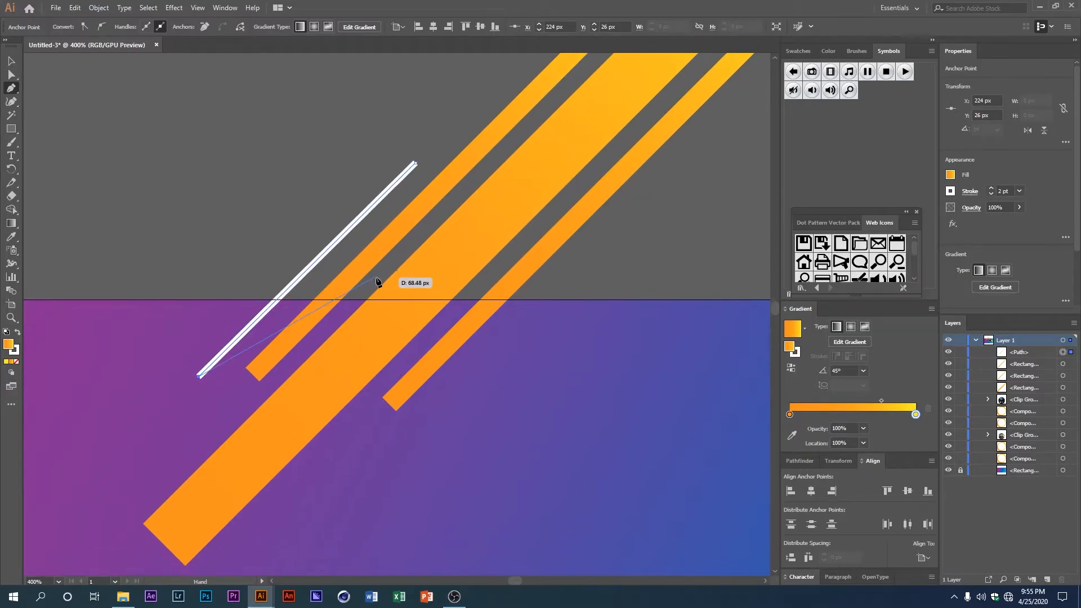
- Move the white line beside the upper-left thin bar and duplicate it so each thin bar has a line on both sides
key("ctrl+minus")
left_click(10, 62)
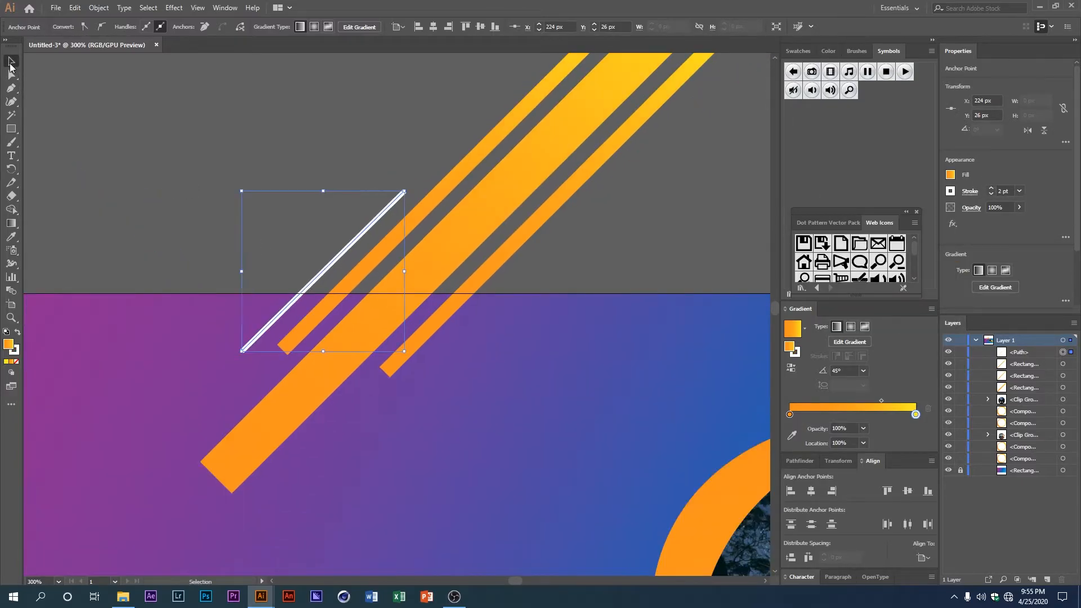
left_click(319, 277)
left_click_drag(325, 299, 235, 247)
key("ctrl+plus")
left_click(231, 245)
left_click_drag(237, 264, 392, 246)
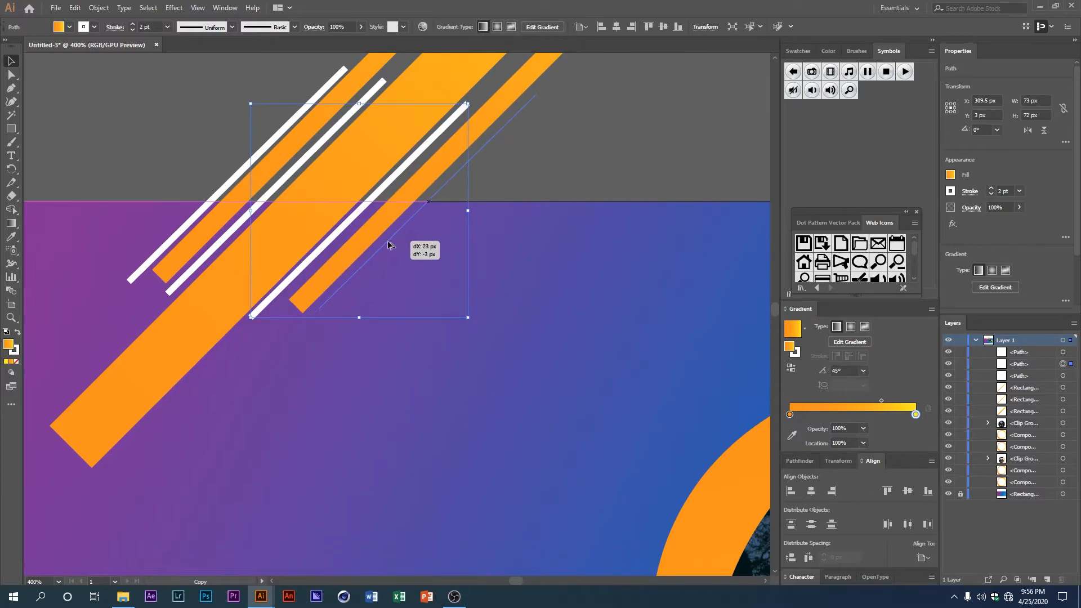
- Select all the diagonal bars and white lines and try the Soft Light blend mode on them
key("ctrl+minus")
left_click_drag(220, 340, 308, 292)
key("ctrl+minus")
key("ctrl+minus")
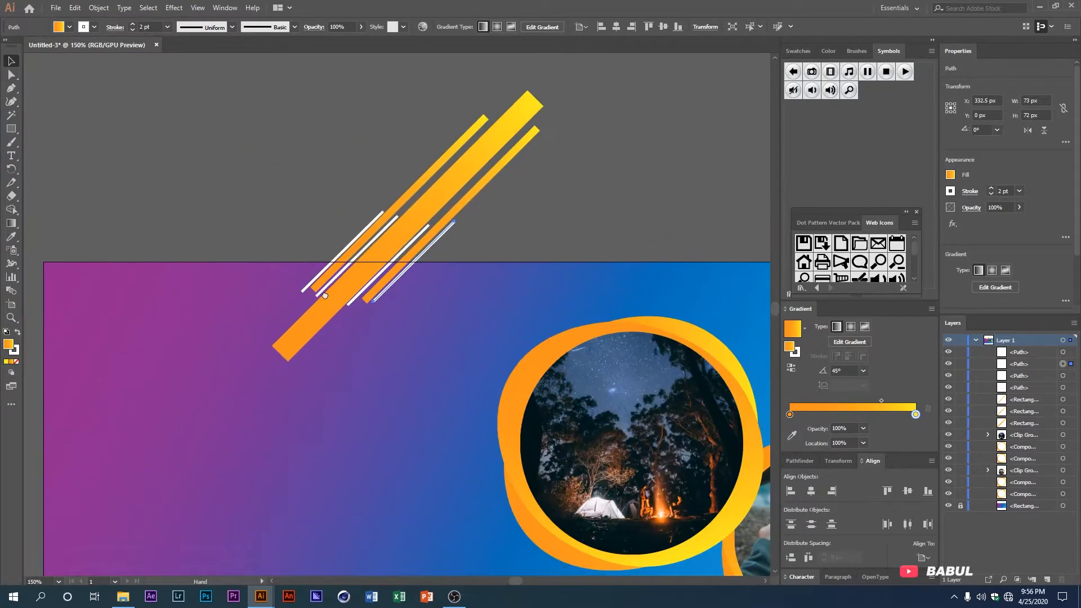
left_click_drag(484, 278, 397, 211)
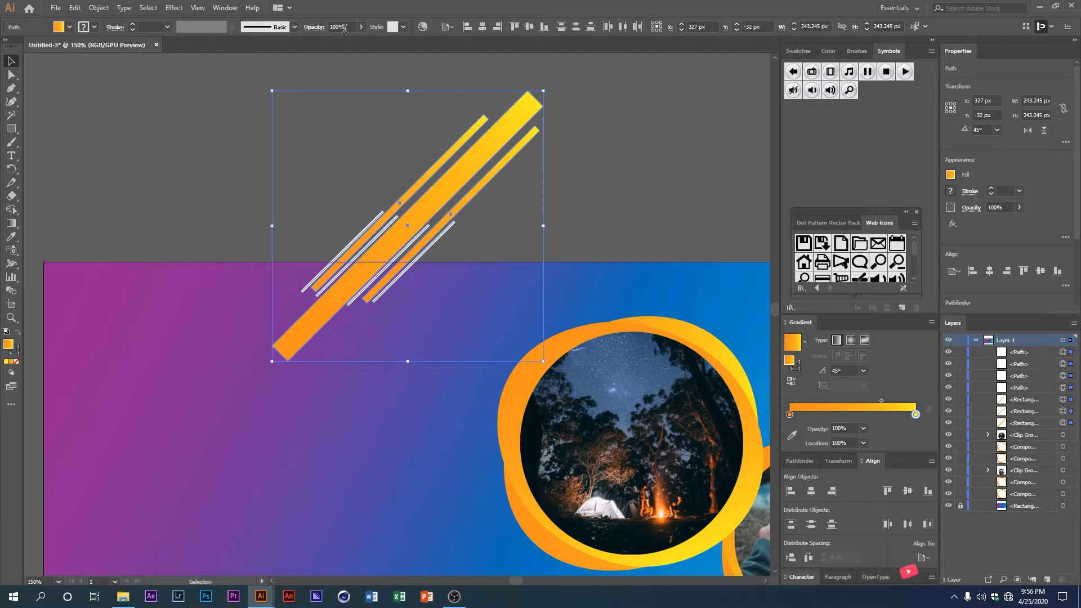
left_click(314, 27)
left_click(244, 45)
left_click(225, 165)
scroll(284, 121, "down", 1)
- Set the blend mode of the selected bars and white lines to Overlay
left_click(294, 27)
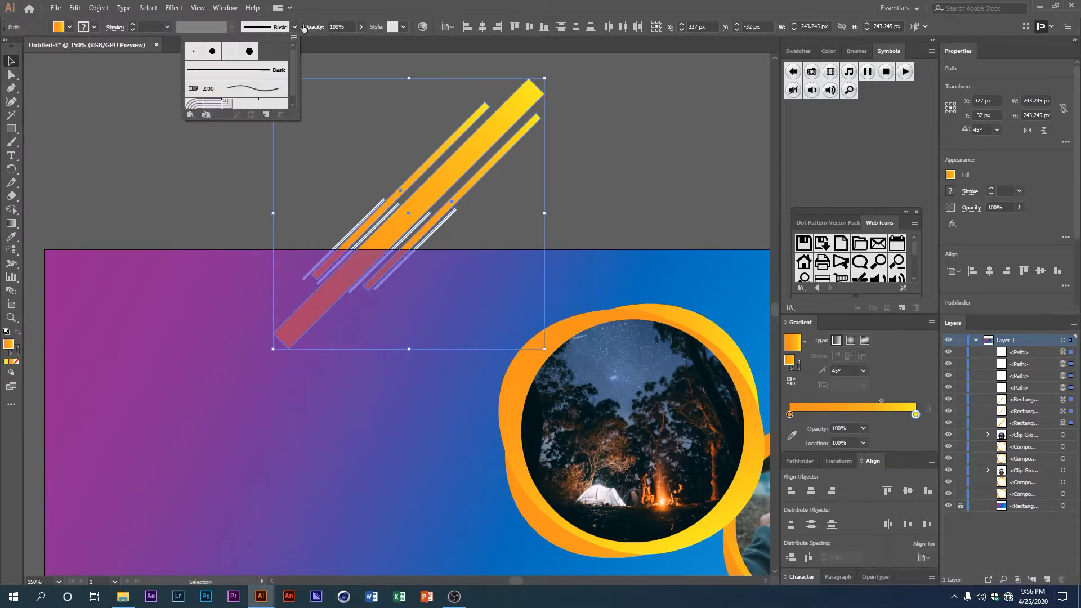
left_click(314, 27)
left_click(228, 45)
left_click(233, 153)
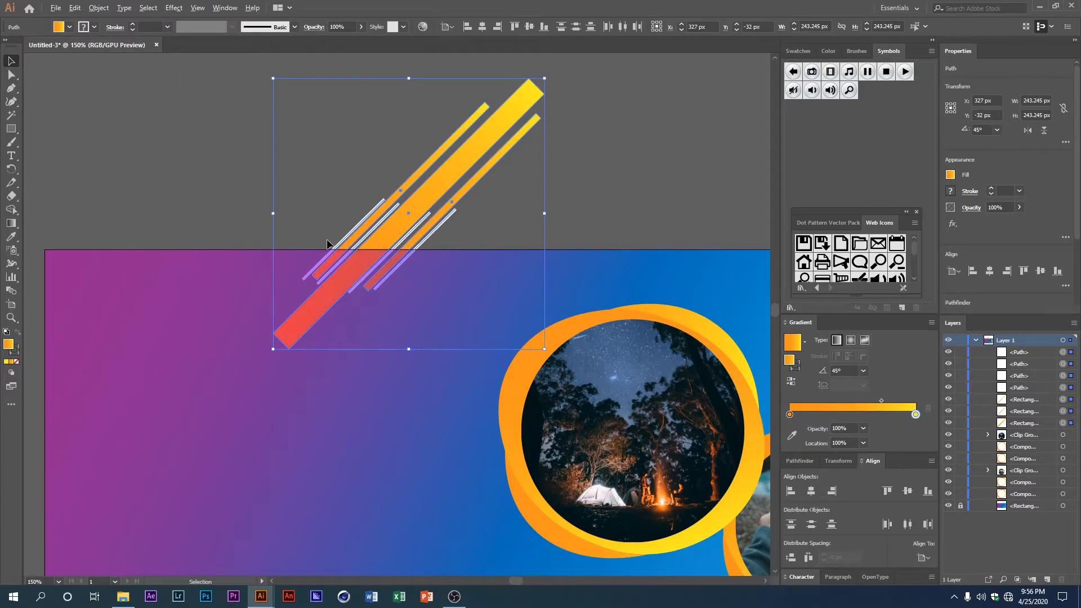
- Duplicate the set of diagonal stripes across the artboard's lower edge and deselect it
scroll(327, 243, "down", 2)
left_click_drag(340, 211, 273, 439)
left_click(145, 317)
- Move the upper set of stripes down and to the left to X 301 px, Y -9 px, and deselect it
key("ctrl+plus")
scroll(262, 266, "up", 3)
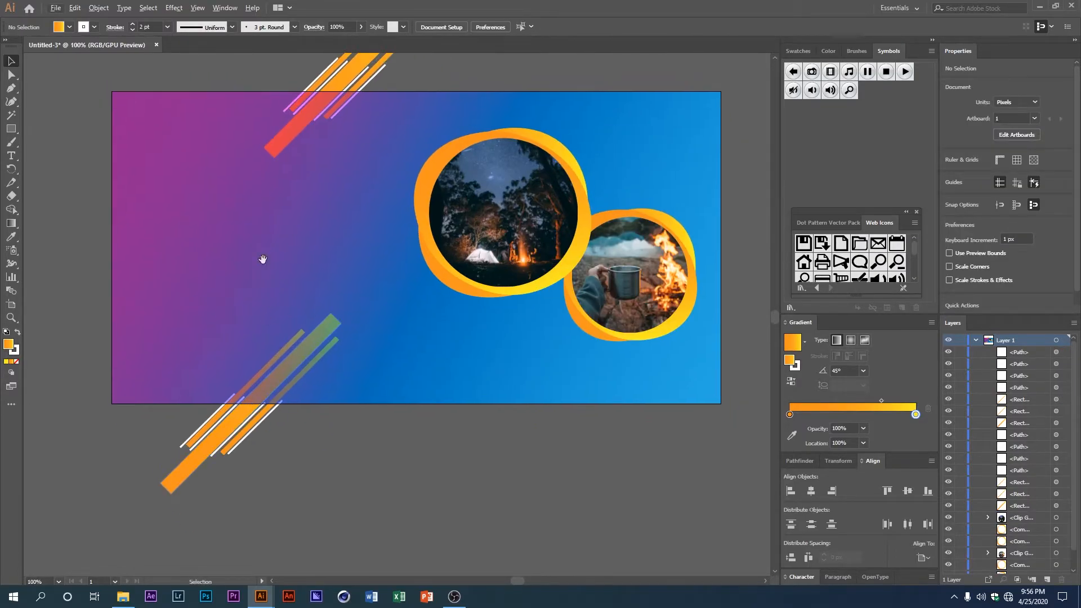
scroll(442, 97, "down", 1)
left_click_drag(443, 96, 416, 206)
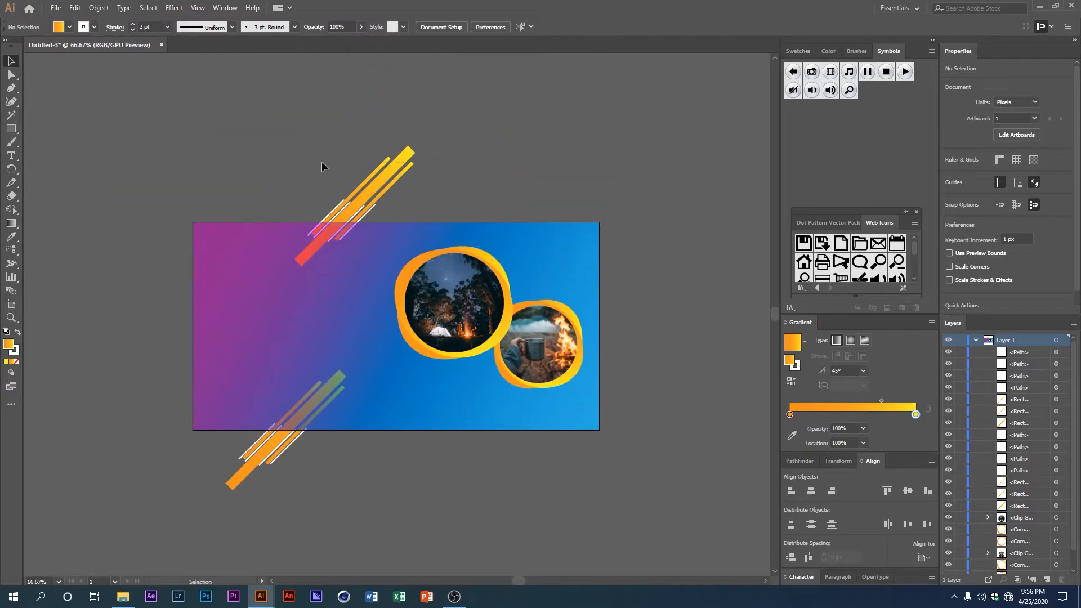
left_click_drag(344, 220, 331, 233)
left_click_drag(326, 235, 328, 229)
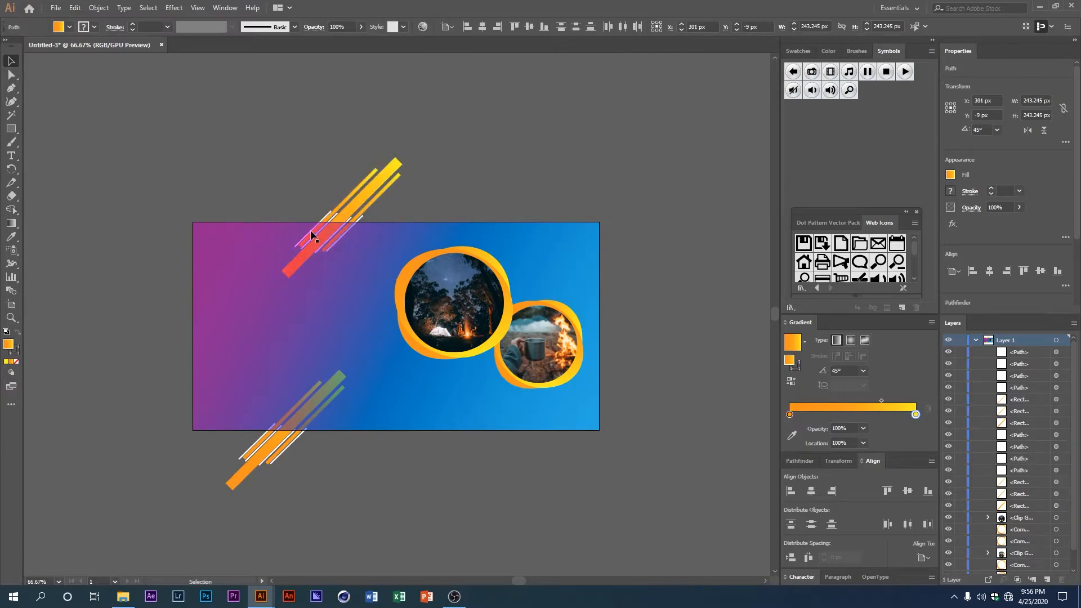
left_click(345, 271)
key("ctrl+equal")
scroll(372, 263, "down", 1)
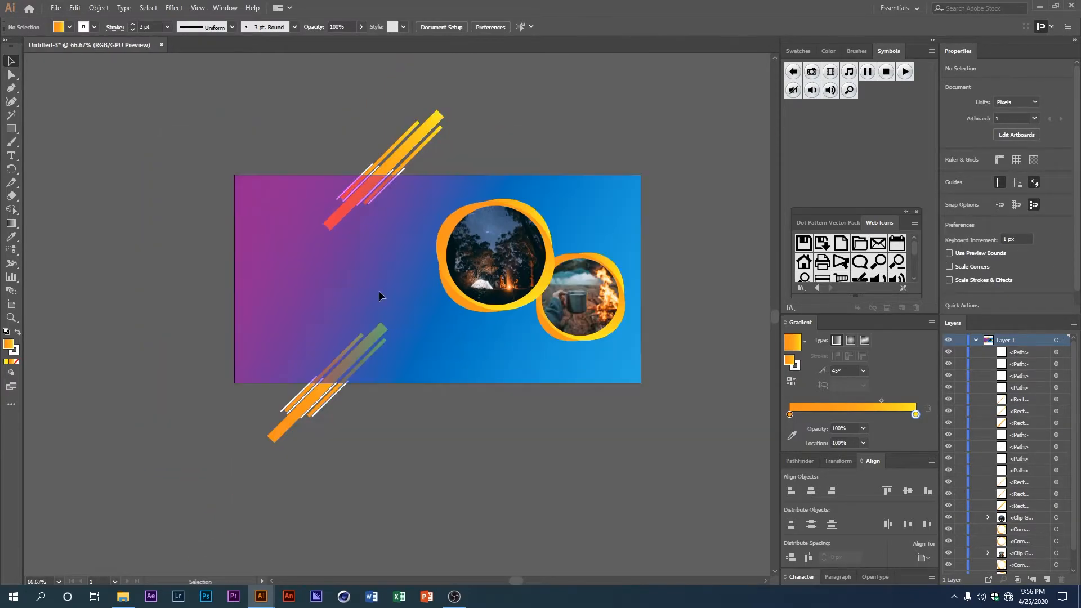
scroll(345, 271, "up", 1)
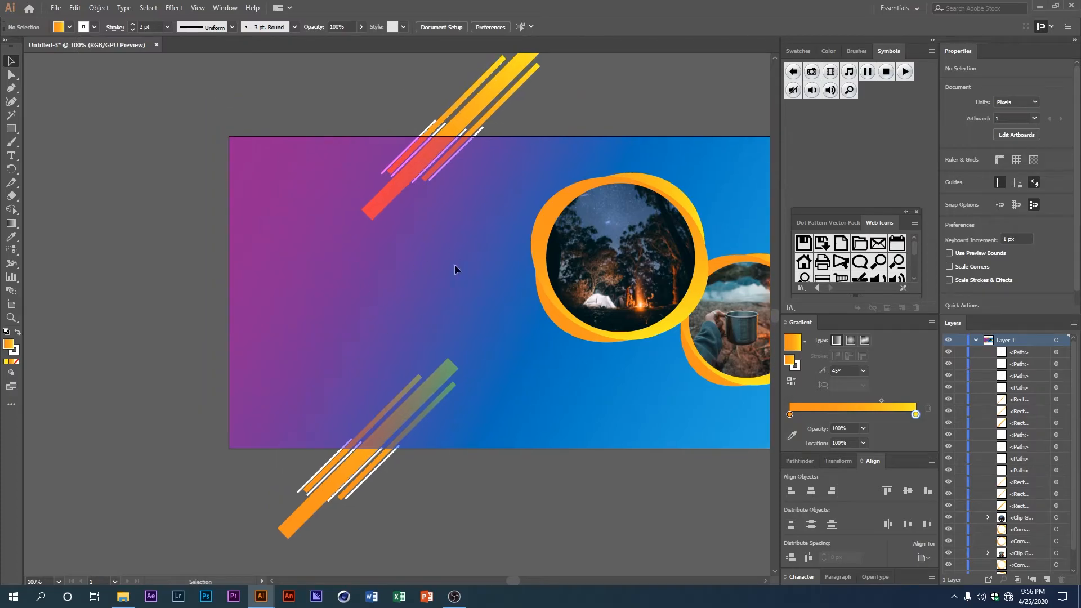
scroll(332, 259, "down", 2)
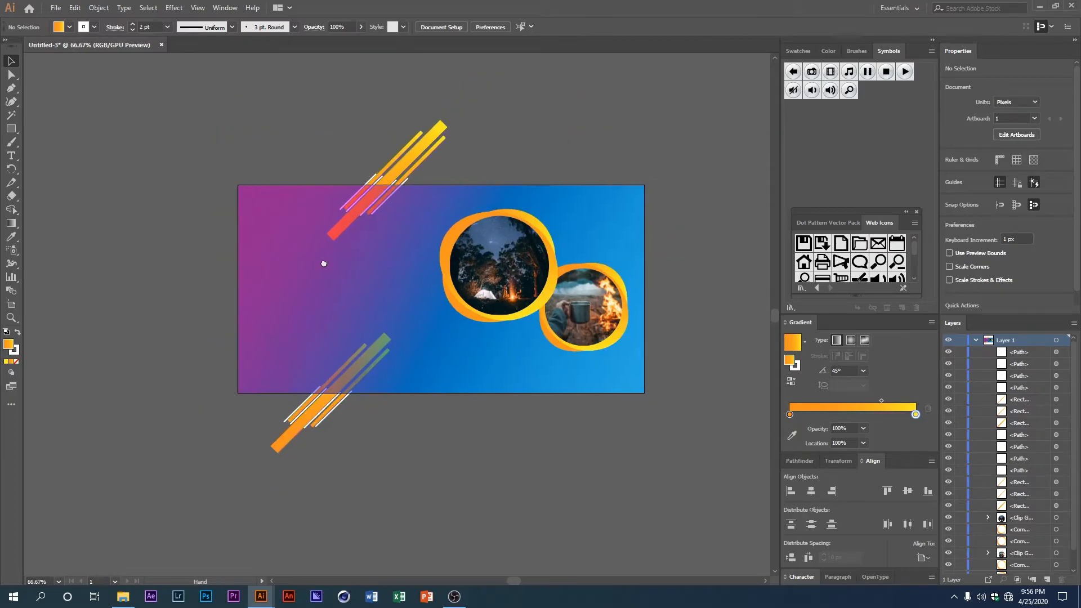
scroll(387, 281, "down", 1)
scroll(332, 282, "up", 1)
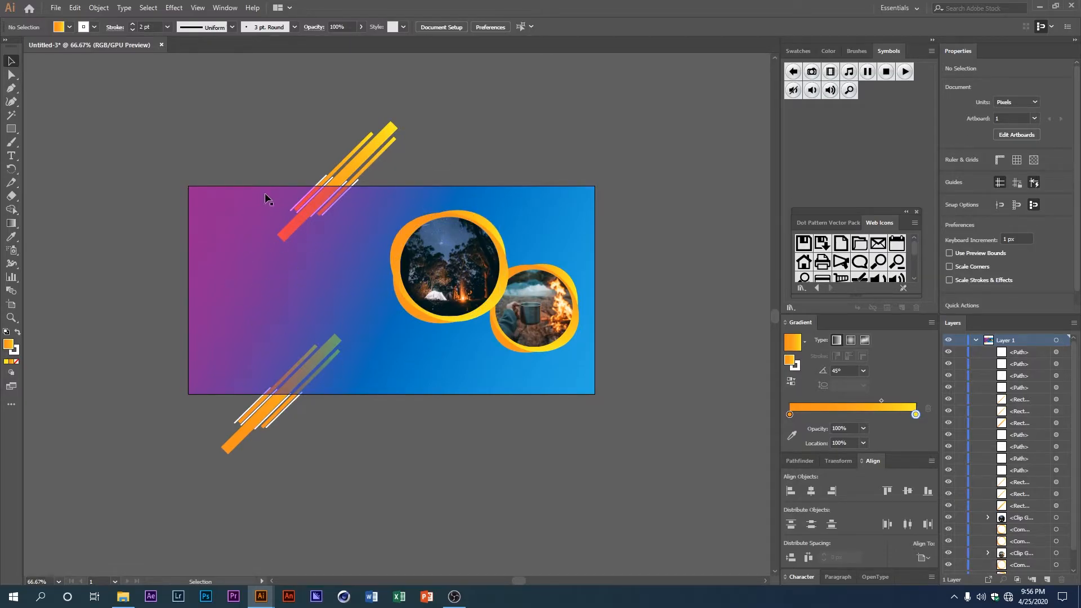
- Place the photo of a person walking on a forest log over the whole artboard at about 824 × 526 px
left_click(56, 7)
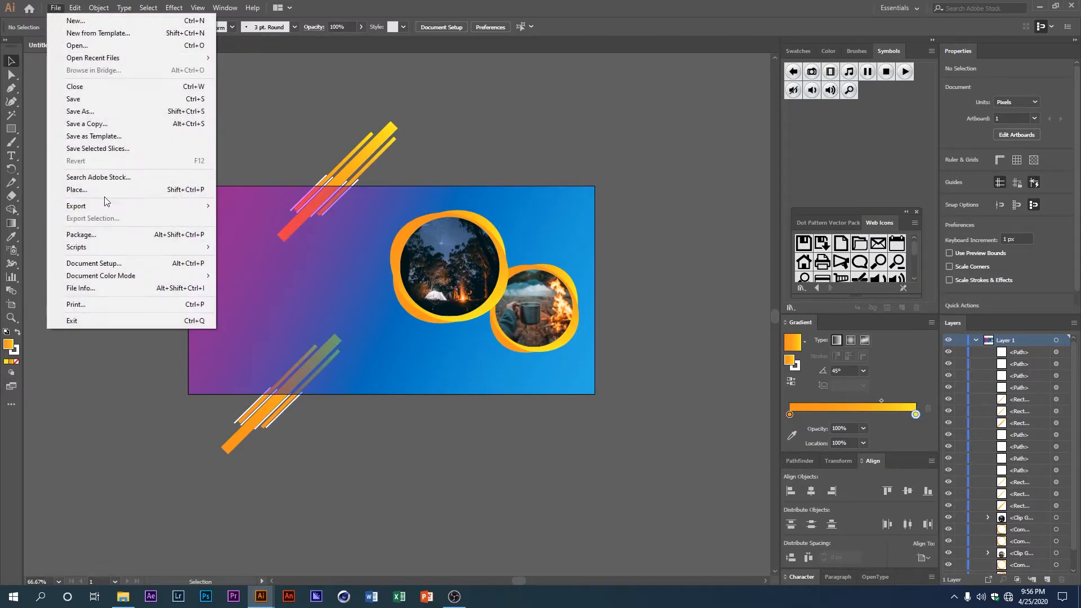
left_click(73, 192)
double_click(410, 117)
scroll(374, 254, "down", 1)
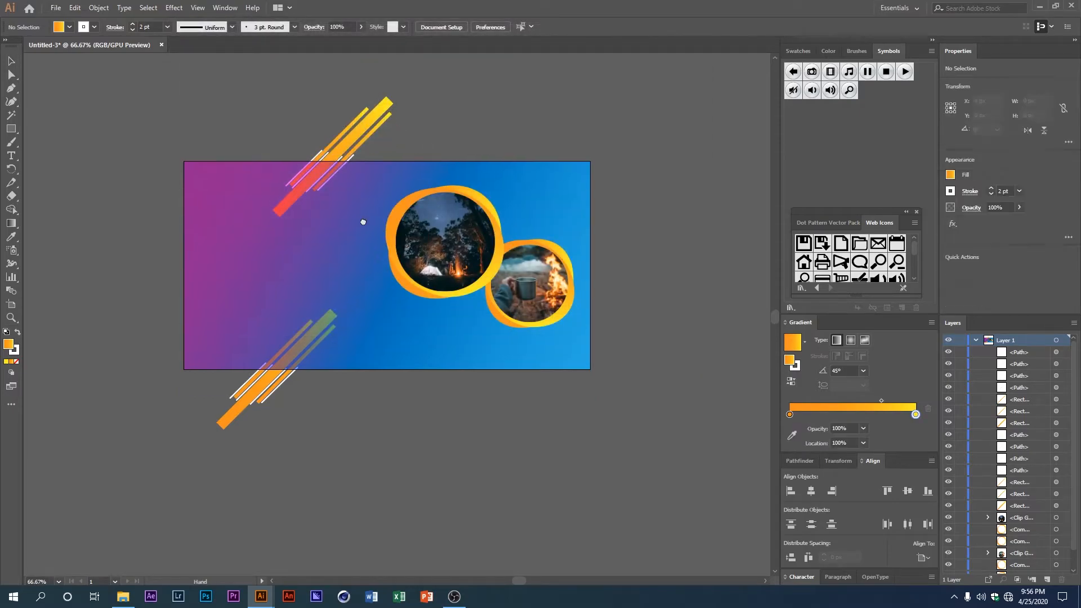
left_click_drag(136, 128, 463, 377)
scroll(557, 403, "up", 1)
scroll(521, 397, "down", 1)
left_click_drag(676, 247, 664, 256)
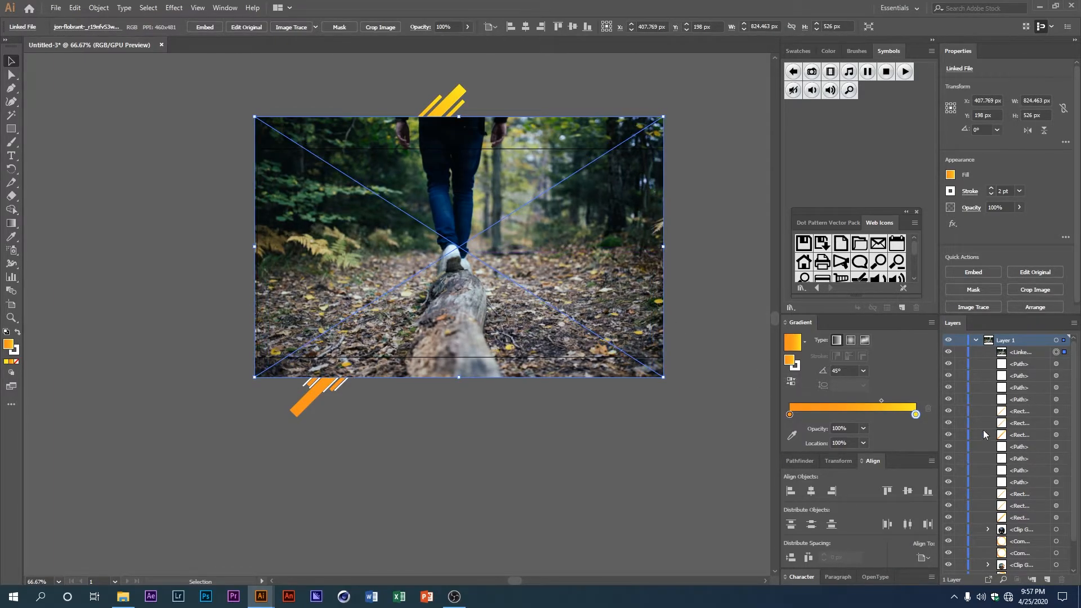
- Send the forest photo backward in the stacking order until it sits directly above the locked gradient background rectangle
key("ctrl+bracketleft")
key("ctrl+bracketleft")
key("ctrl+bracketleft")
key("ctrl+bracketleft")
key("ctrl+bracketleft")
key("ctrl+bracketleft")
key("ctrl+bracketleft")
key("ctrl+bracketleft")
key("ctrl+bracketleft")
key("ctrl+bracketleft")
key("ctrl+bracketleft")
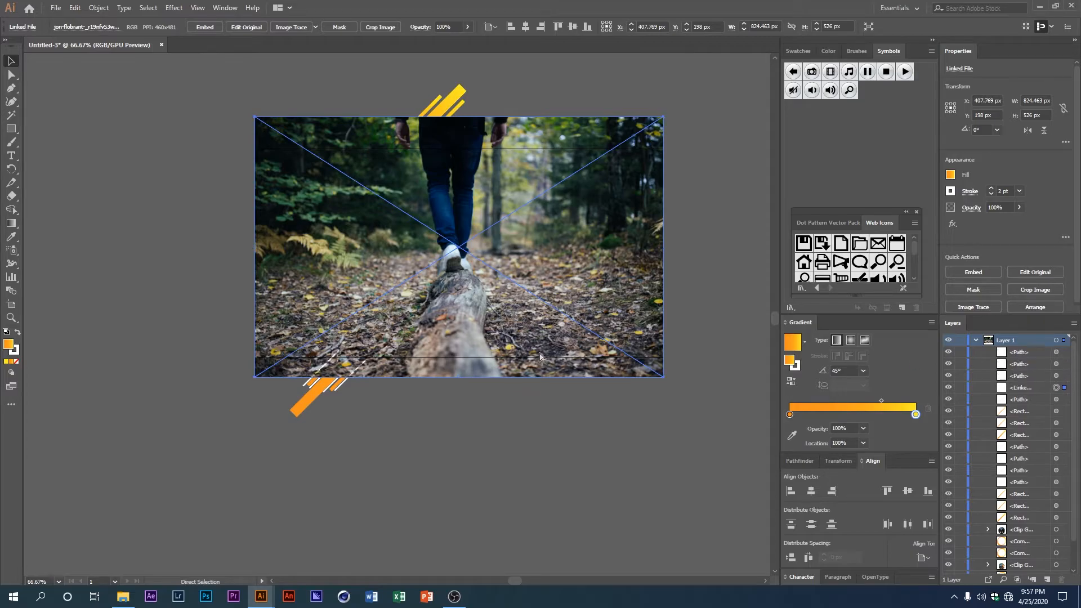
key("ctrl+bracketleft")
key("ctrl+bracketleft")
key("ctrl+bracketleft")
key("ctrl+bracketleft")
key("ctrl+bracketleft")
key("ctrl+bracketleft")
key("ctrl+bracketleft")
key("ctrl+bracketleft")
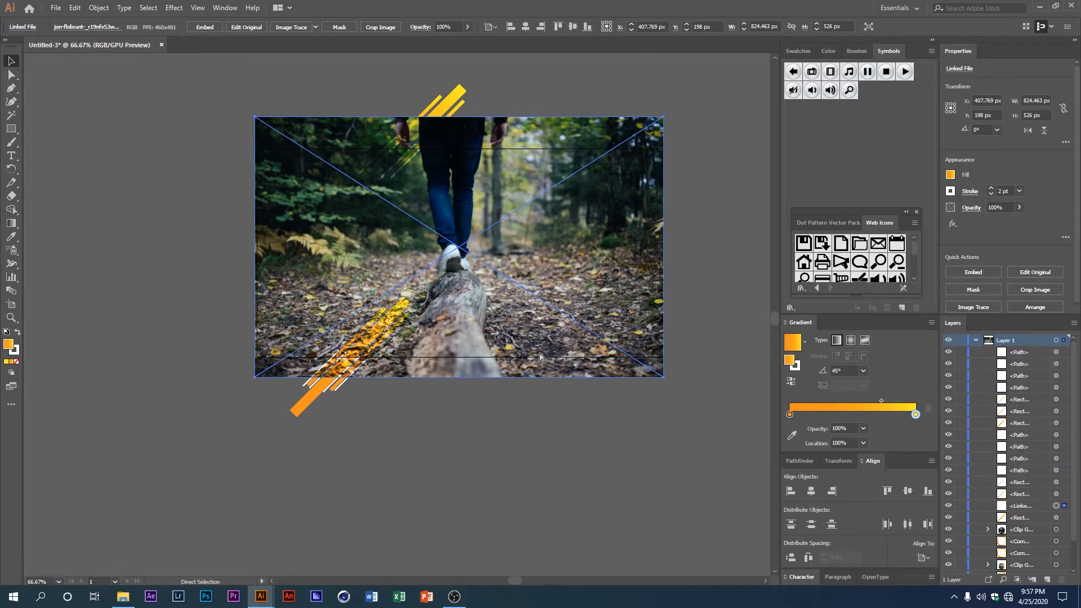
key("ctrl+bracketleft")
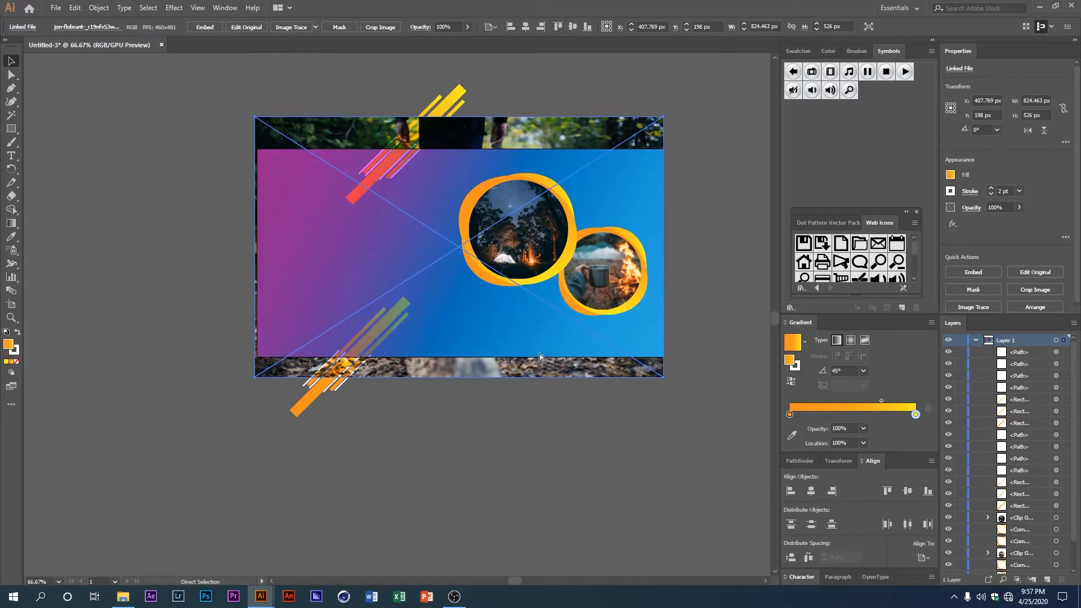
key("ctrl+bracketright")
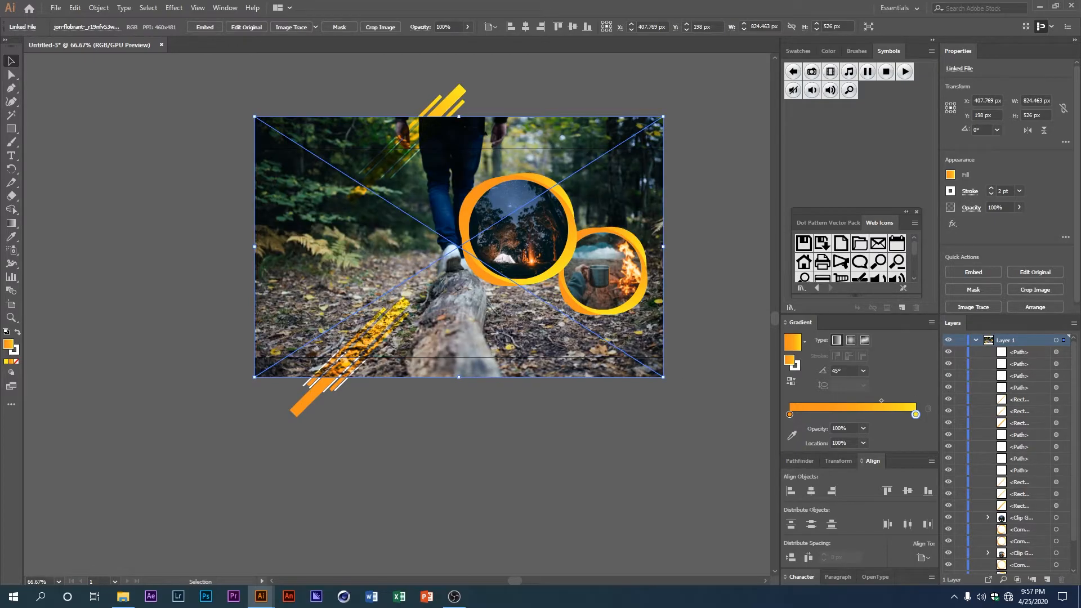
scroll(1007, 417, "down", 3)
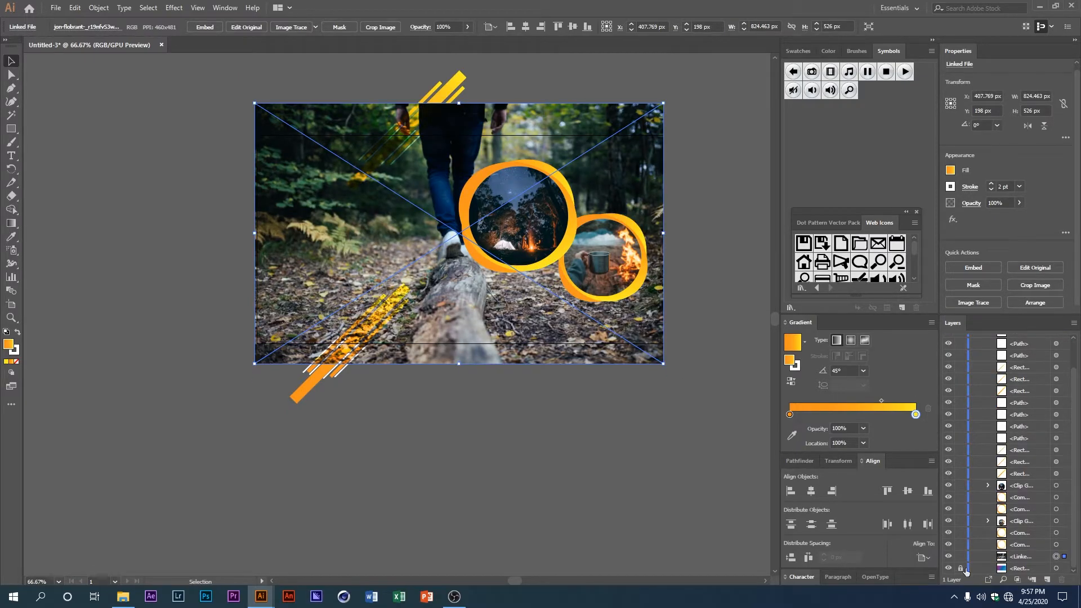
scroll(1011, 570, "up", 3)
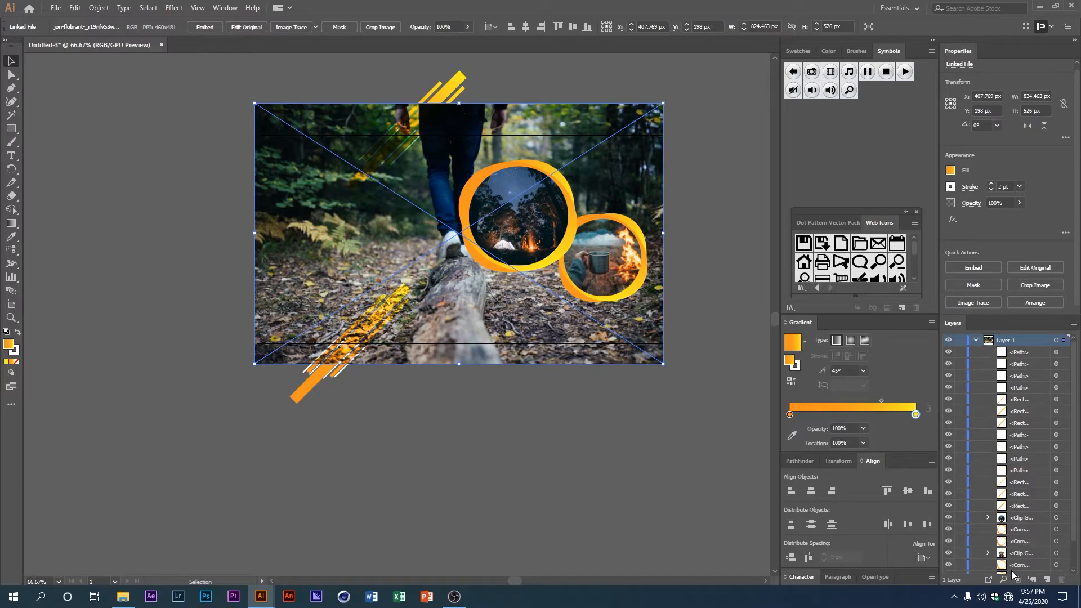
- Set the forest photo's blend mode to Screen over the gradient background
scroll(597, 203, "up", 3)
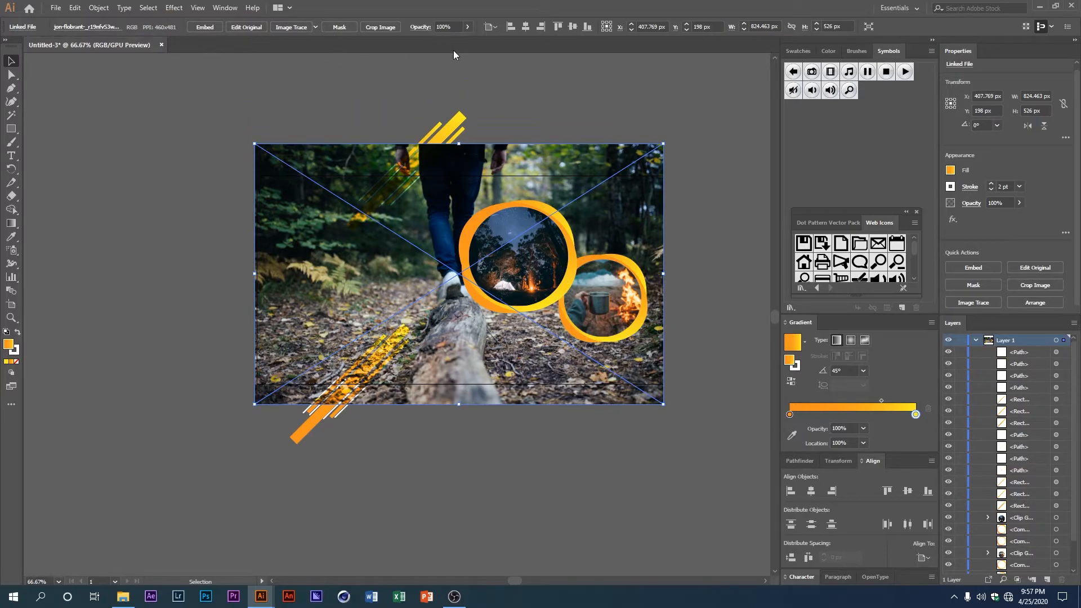
left_click(418, 27)
left_click(343, 46)
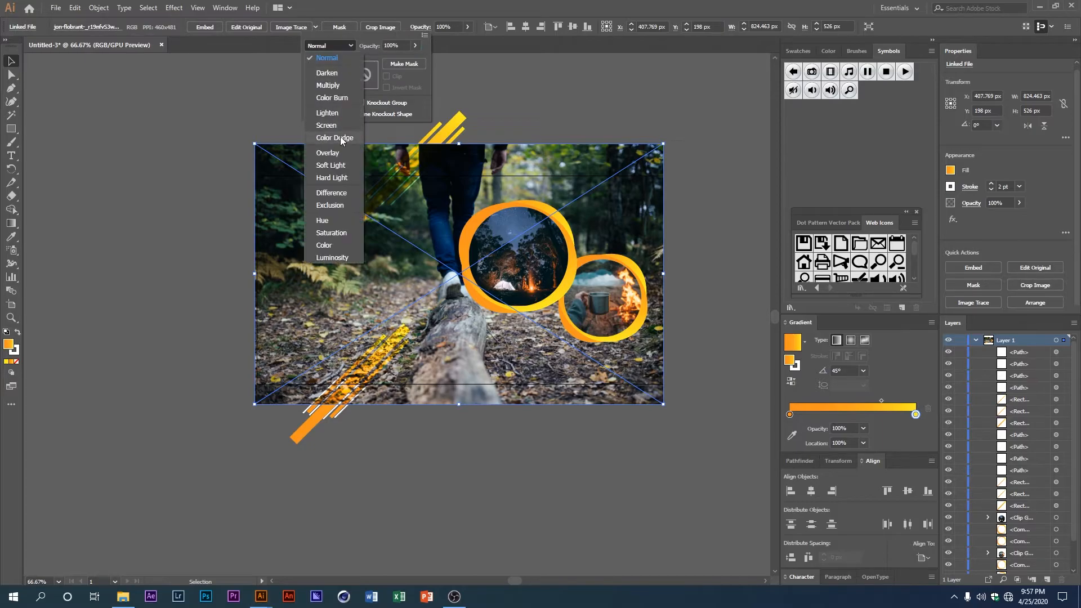
left_click(332, 126)
scroll(397, 208, "up", 2)
scroll(400, 204, "down", 1)
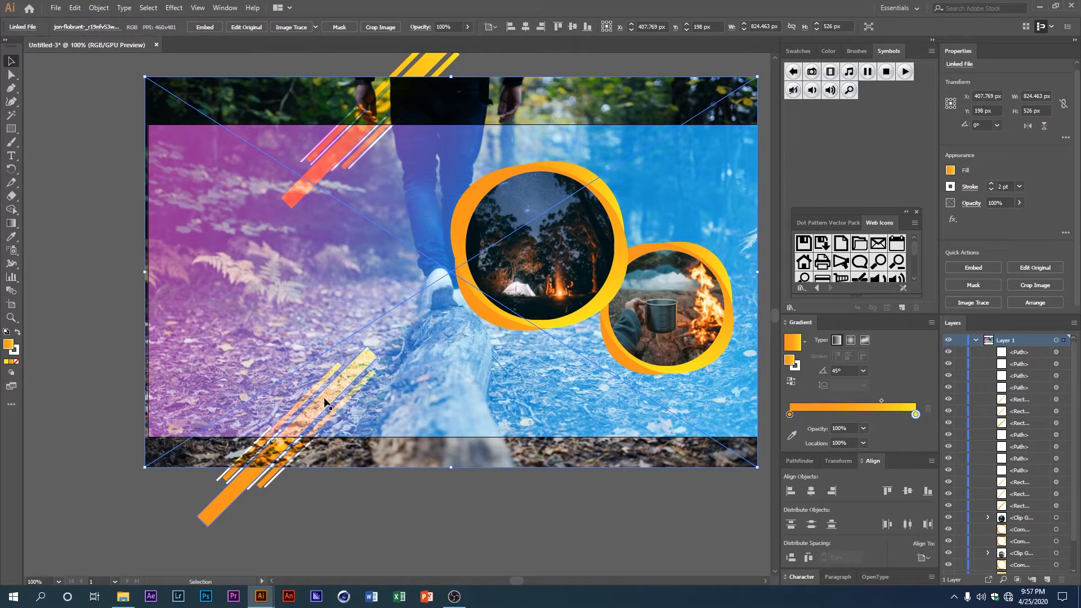
- Try the Soft Light and Overlay blend modes on the forest photo and return it to Screen
left_click(420, 27)
left_click(336, 46)
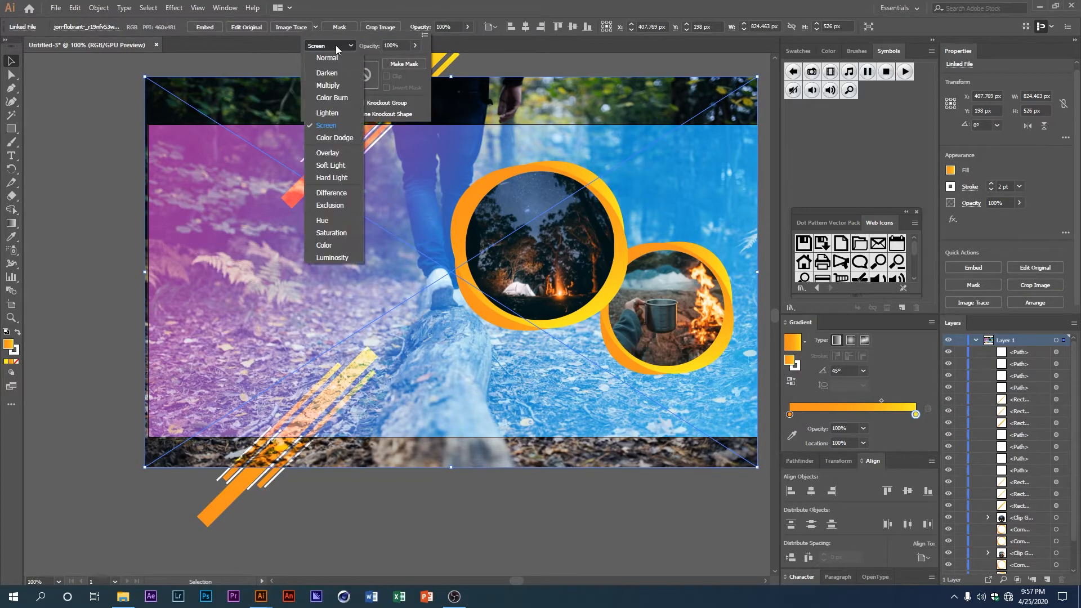
left_click(334, 166)
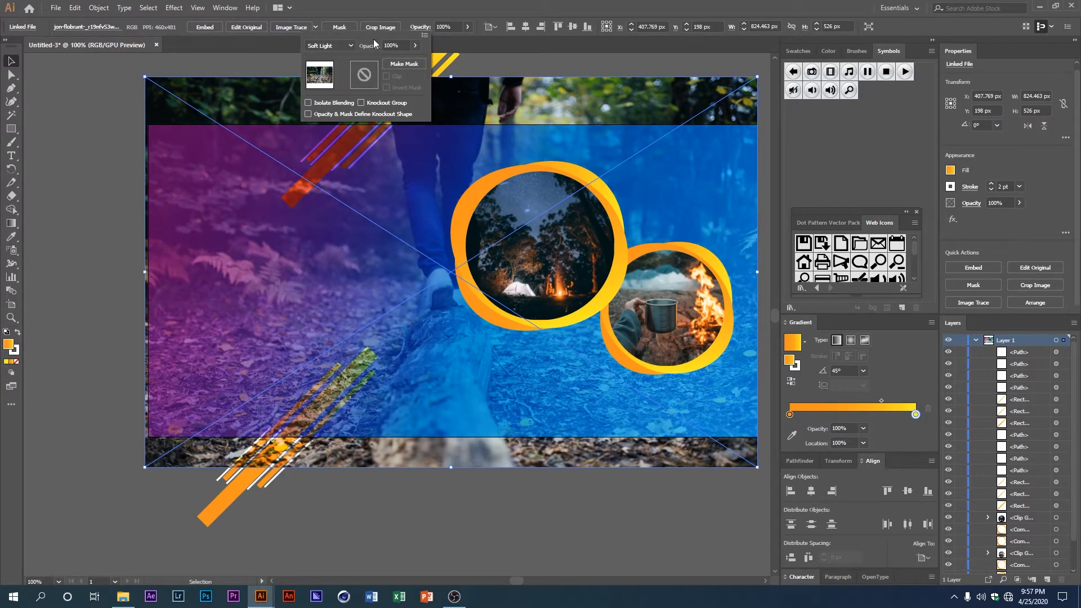
left_click(337, 45)
left_click(328, 151)
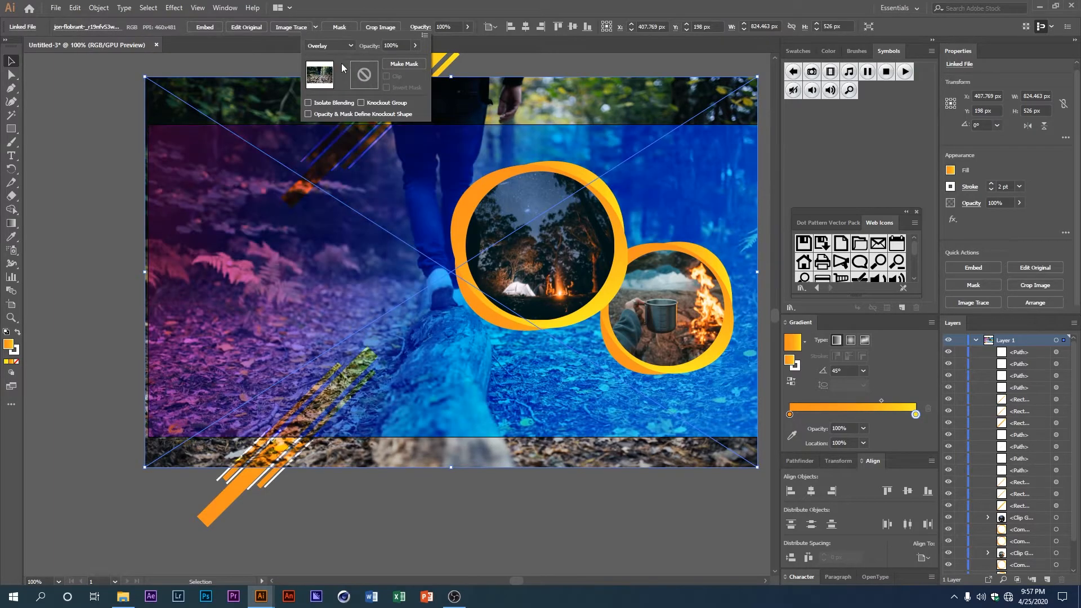
left_click(338, 45)
left_click(329, 125)
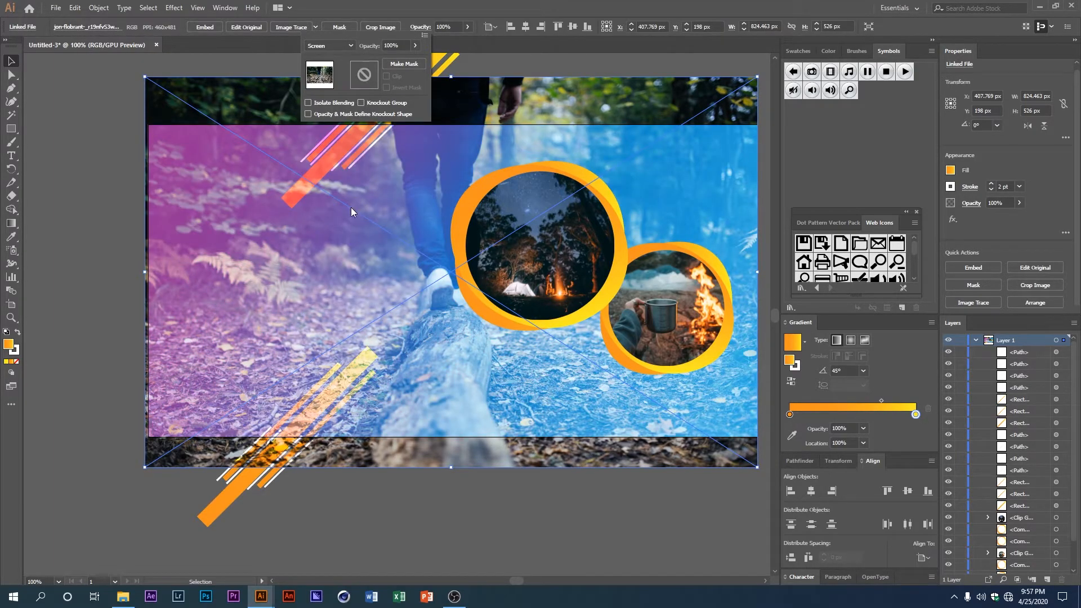
left_click(117, 178)
- Apply a Gaussian Blur with a 15.2-pixel radius to the forest photo, with the preview turned on
key("ctrl+minus")
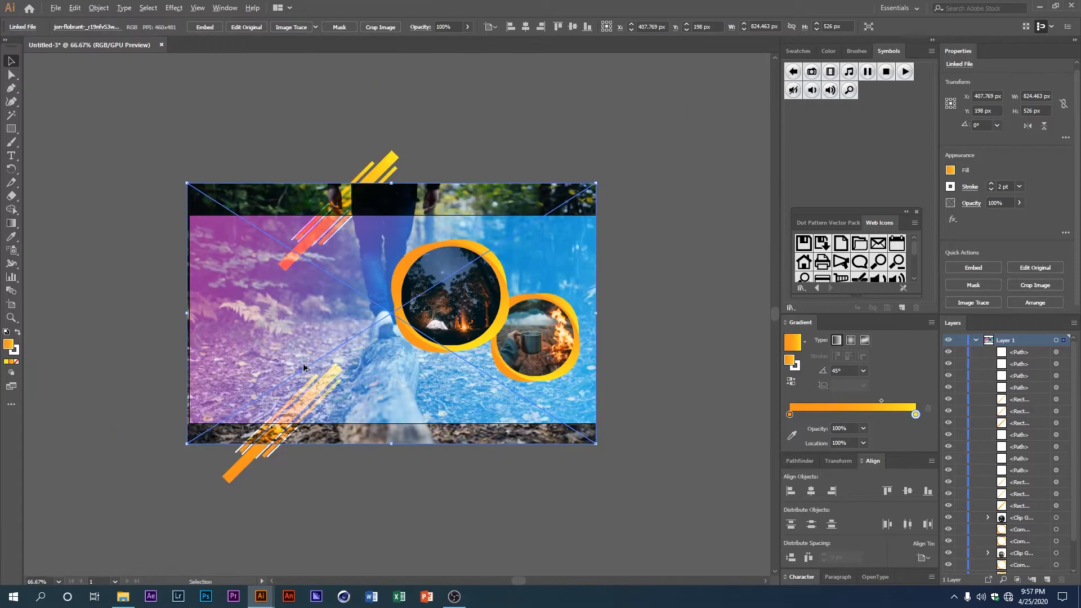
left_click_drag(323, 319, 317, 336)
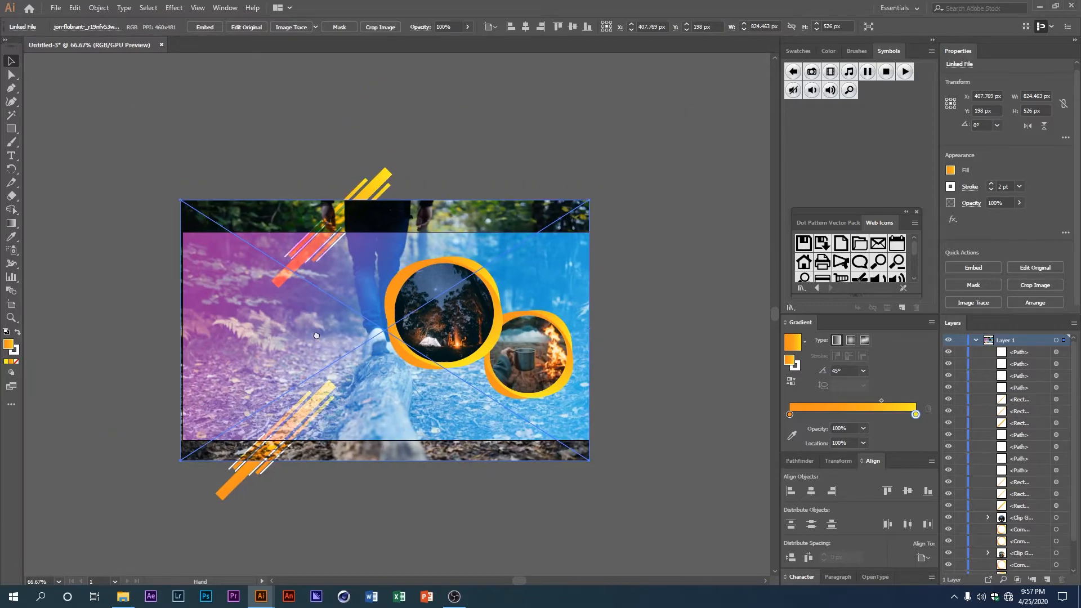
left_click(182, 7)
mouse_move(270, 195)
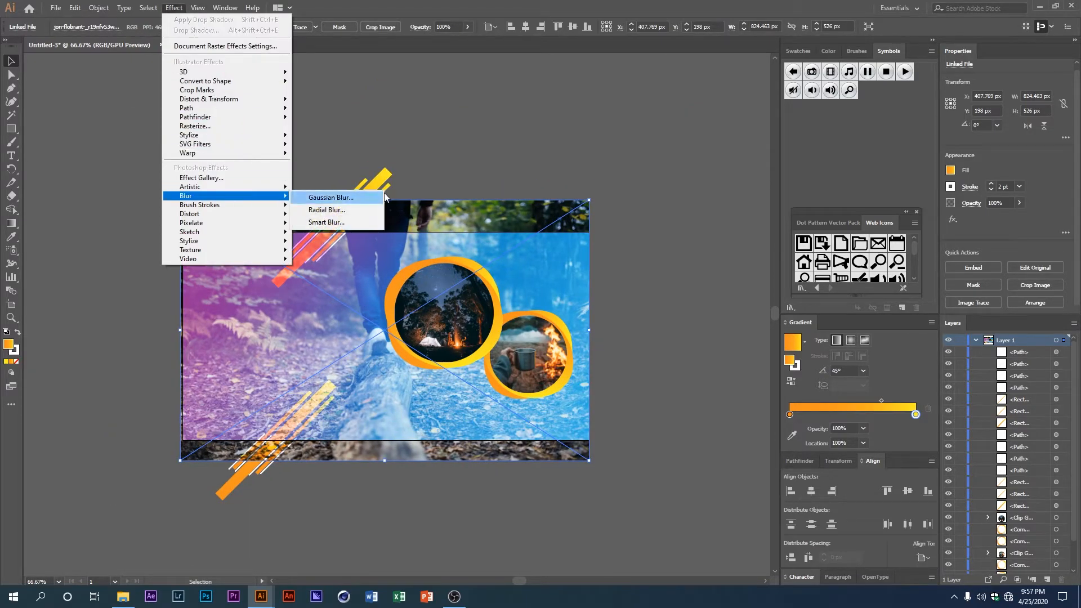
left_click(373, 197)
left_click_drag(823, 135, 804, 136)
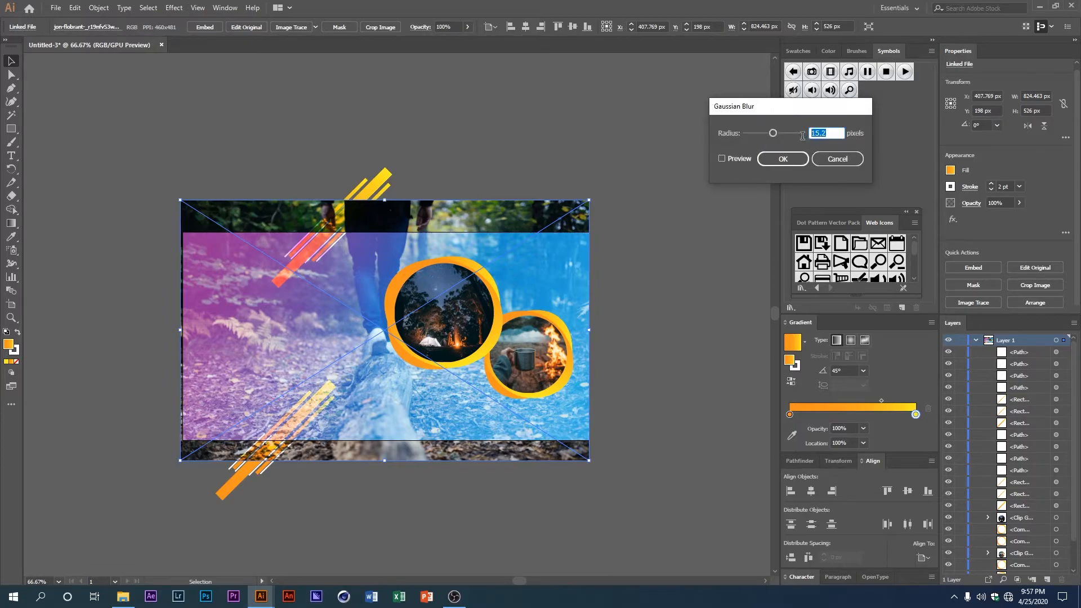
left_click(721, 160)
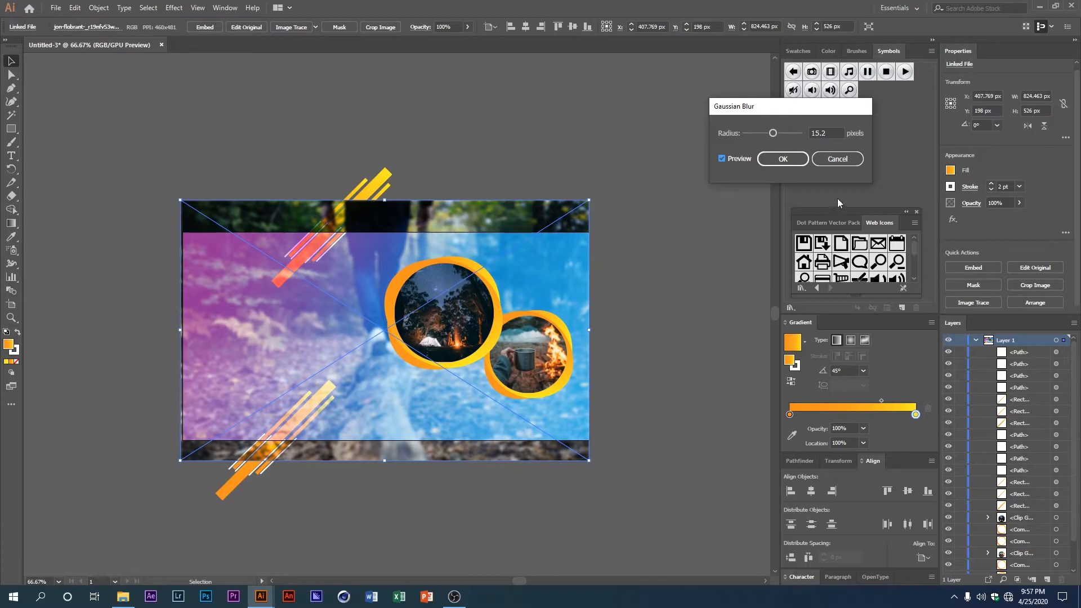
left_click(778, 160)
- Select the lower set of stripes without the forest photo and set its blend mode to Normal
scroll(320, 368, "up", 5)
scroll(271, 349, "down", 6)
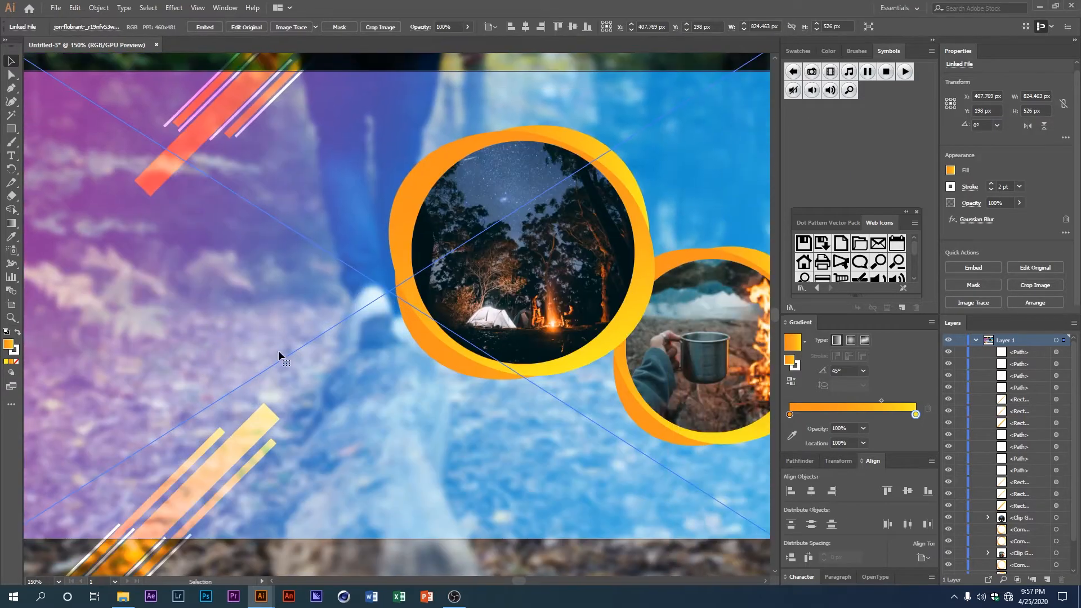
scroll(290, 418, "up", 4)
scroll(225, 419, "down", 3)
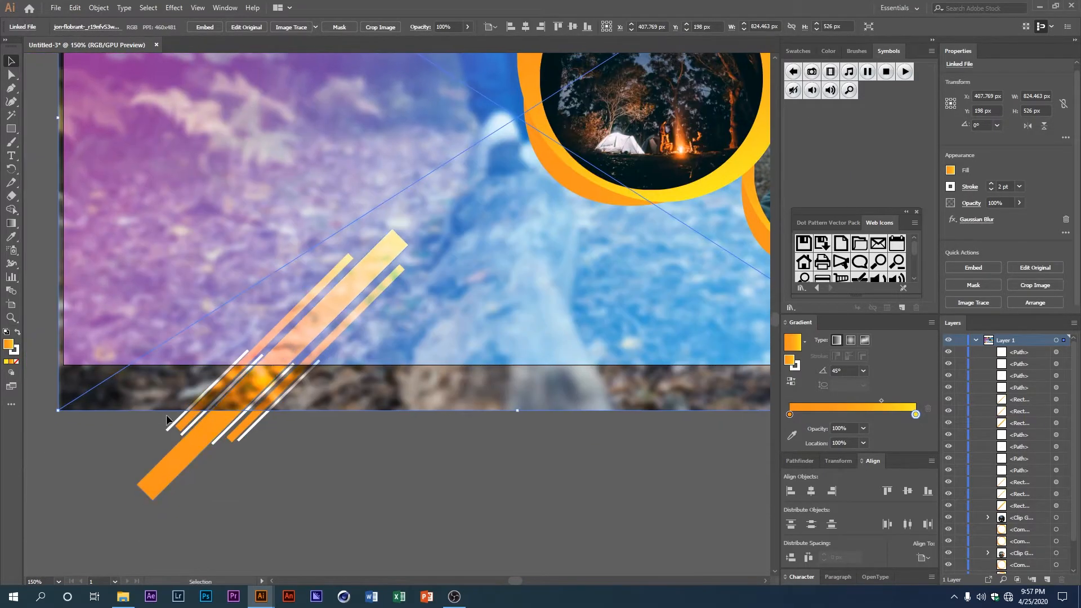
left_click_drag(141, 416, 258, 487)
scroll(258, 487, "up", 2)
scroll(333, 258, "down", 3)
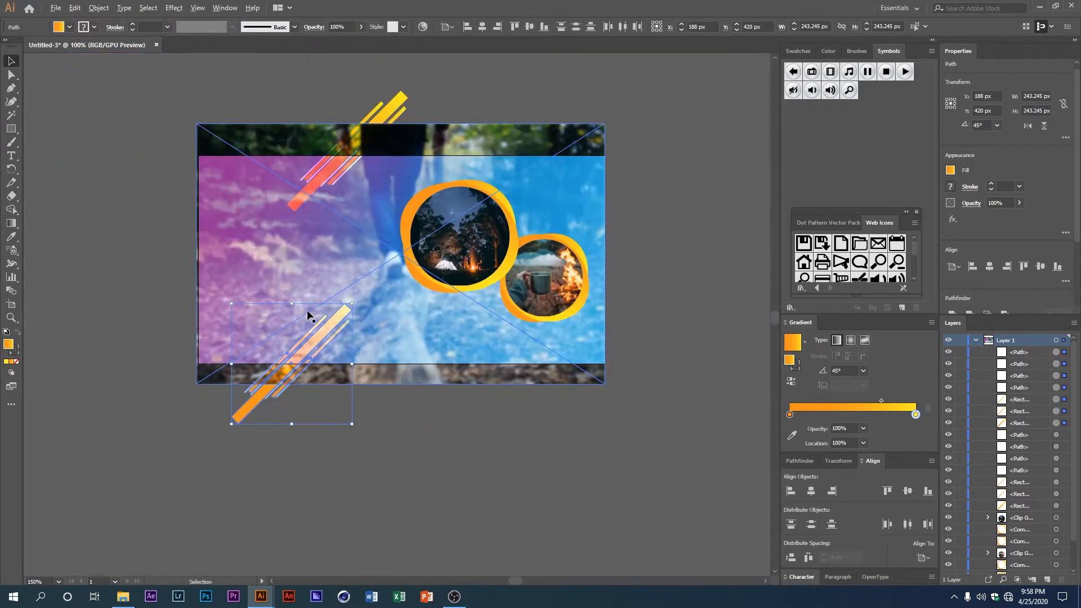
left_click(333, 258, "shift")
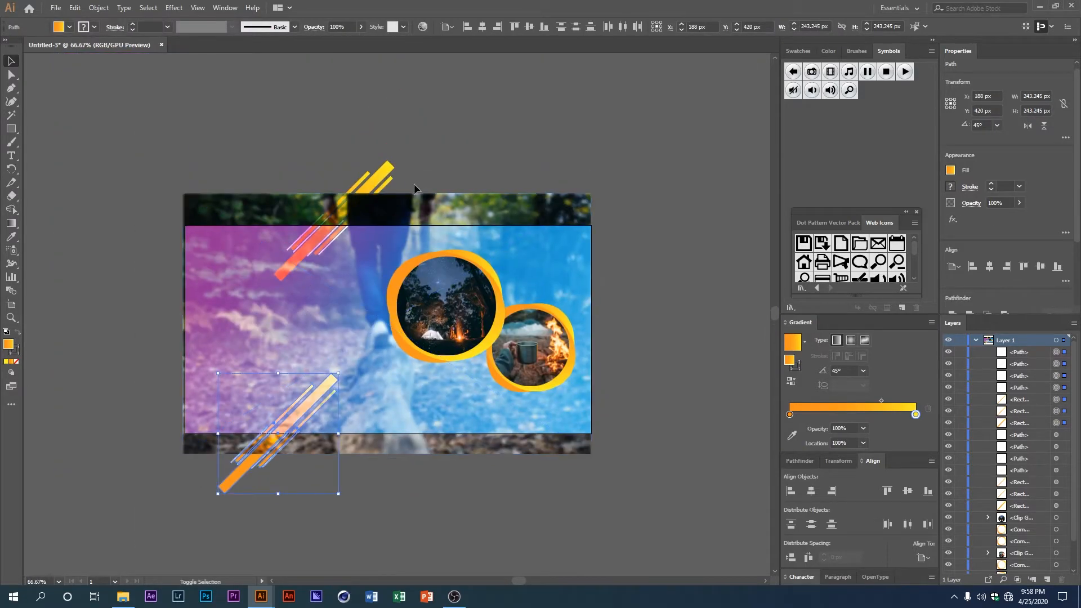
left_click(320, 29)
left_click(235, 45)
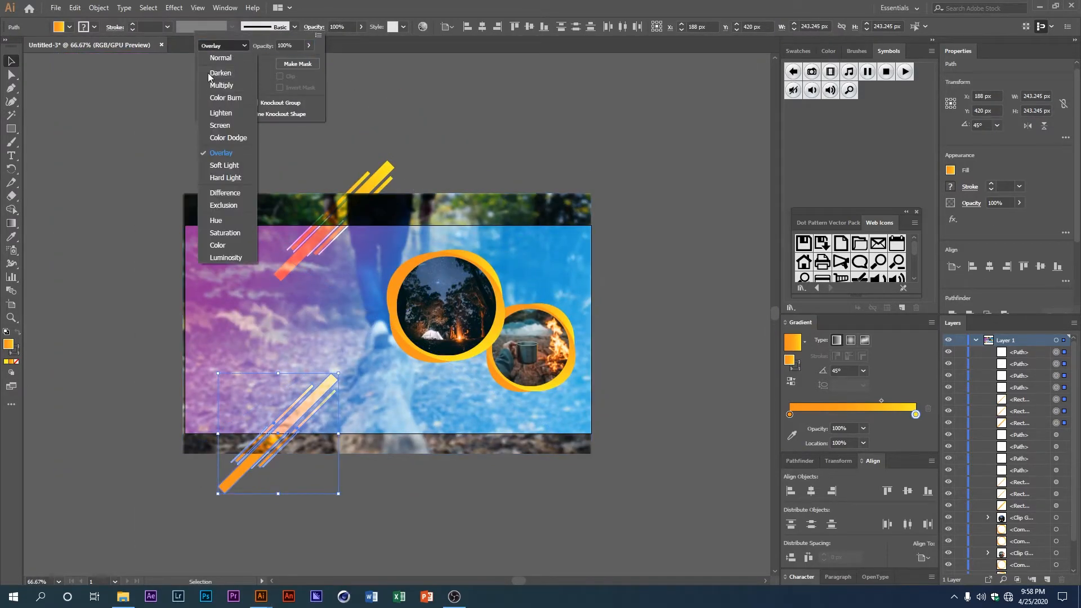
left_click(235, 58)
- Set the lower stripes' opacity to 50% and deselect them
left_click(343, 27)
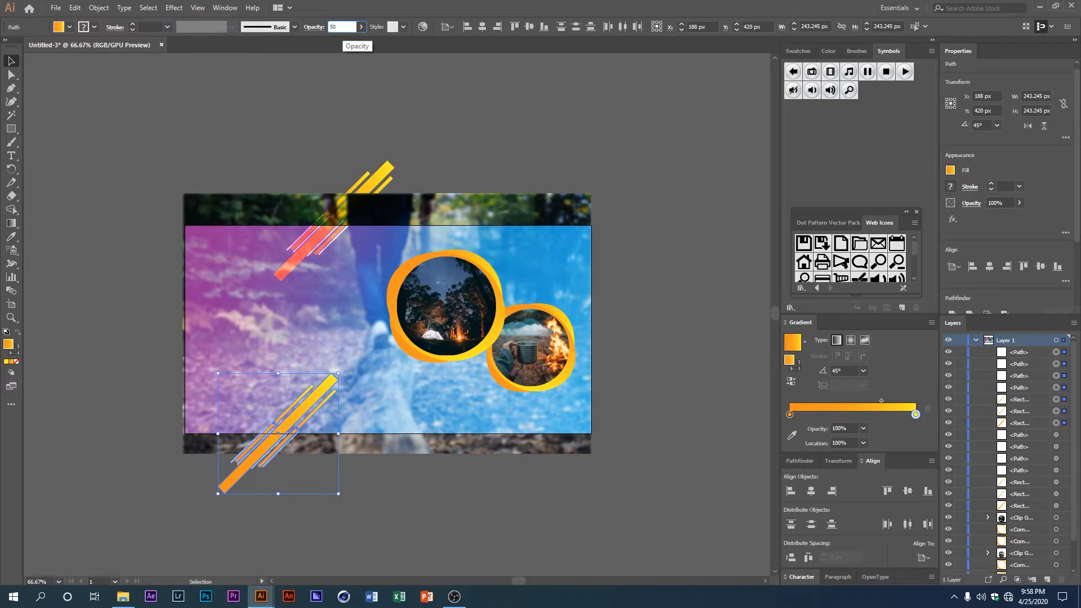
key("Return")
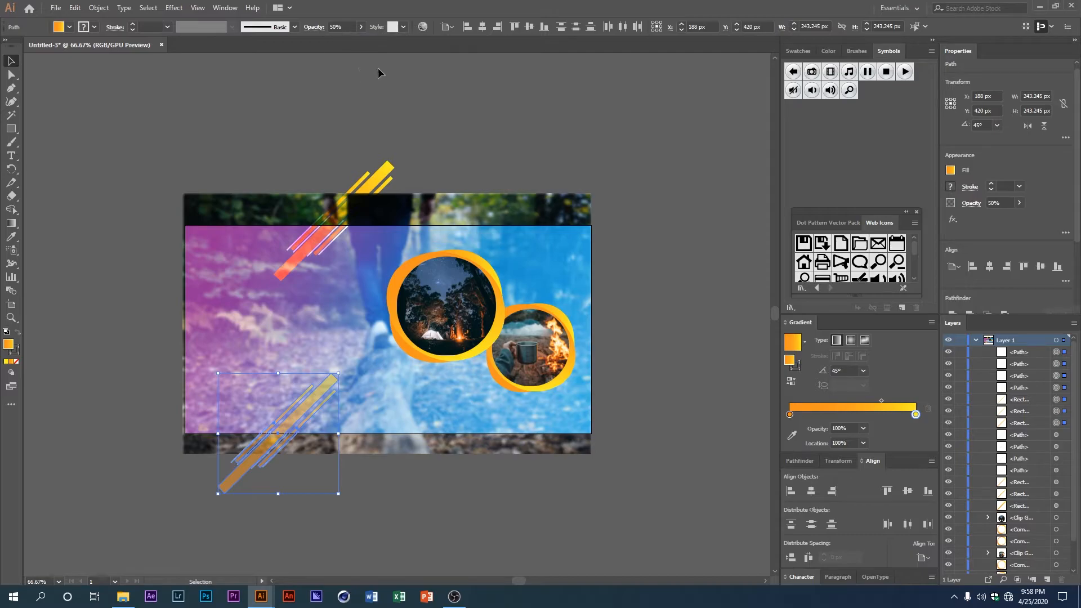
left_click(374, 72)
- Lock the blurred forest photo together with the purple-to-blue gradient background rectangle
scroll(298, 236, "up", 2)
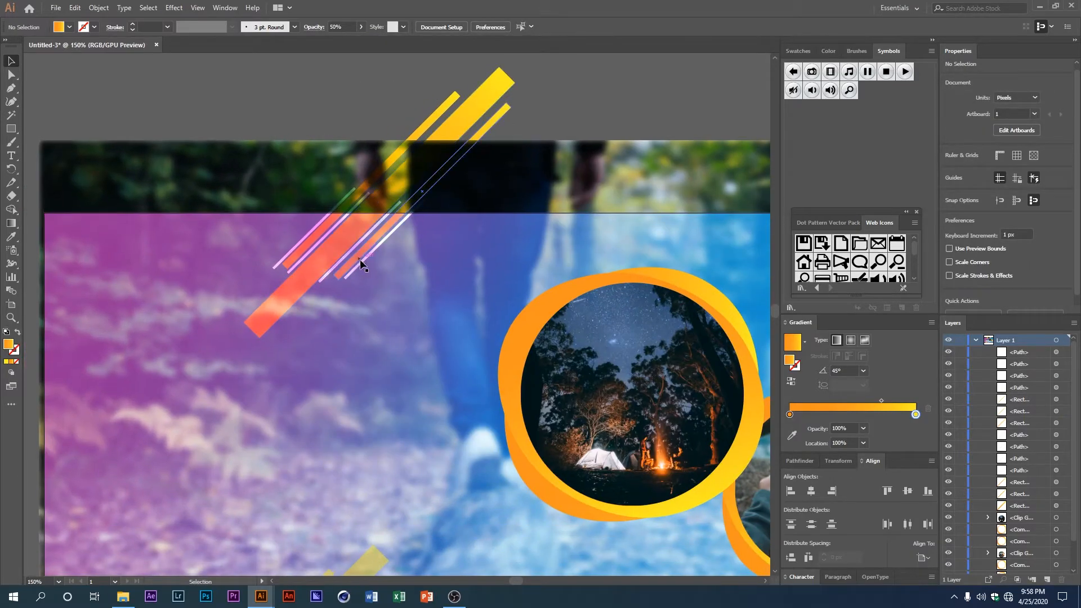
scroll(361, 263, "down", 2)
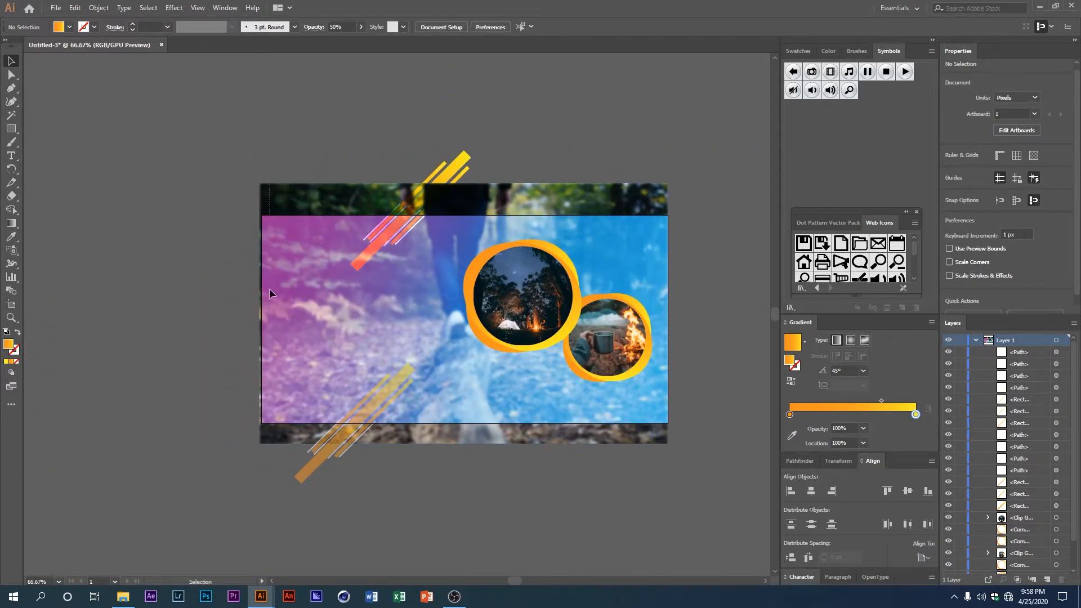
left_click(269, 291)
left_click(98, 7)
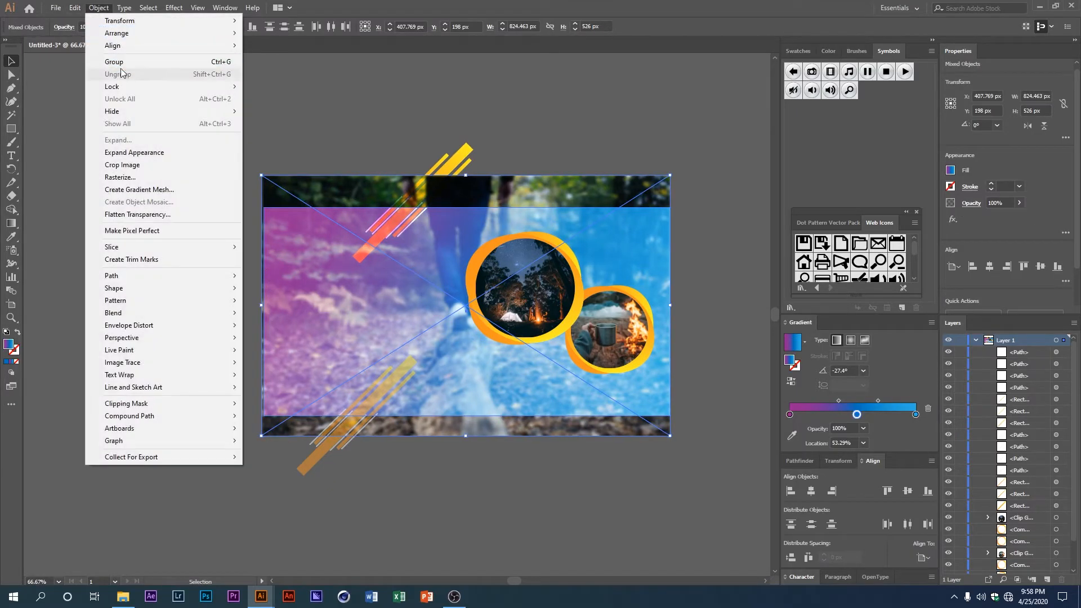
left_click(265, 86)
- Select all the stripes of the upper set and change their blend mode to Normal
scroll(456, 140, "up", 2)
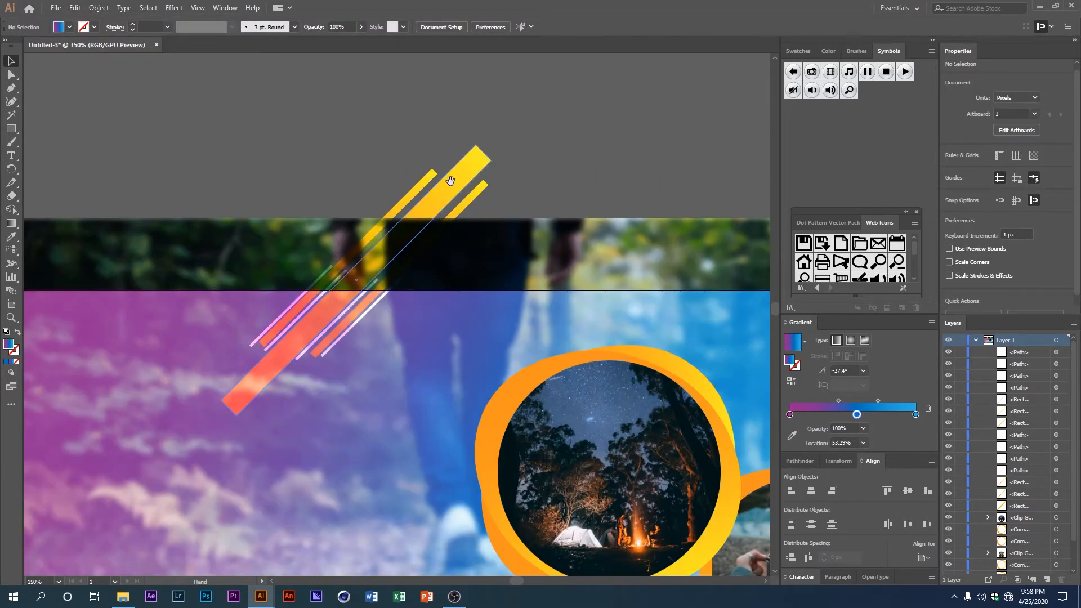
left_click_drag(258, 302, 360, 248)
scroll(262, 266, "down", 2)
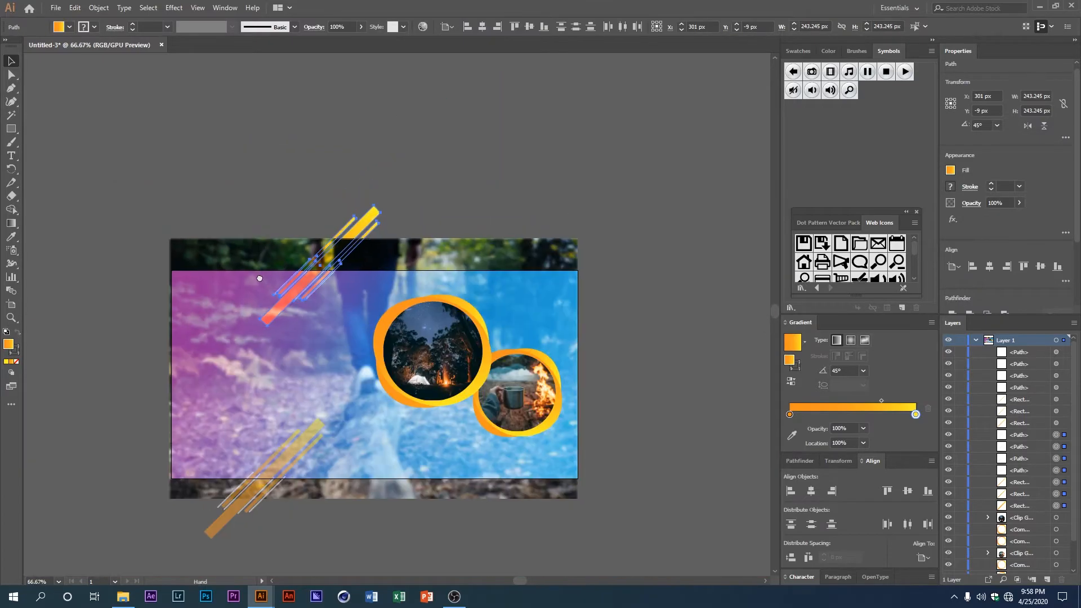
left_click(313, 27)
left_click(225, 46)
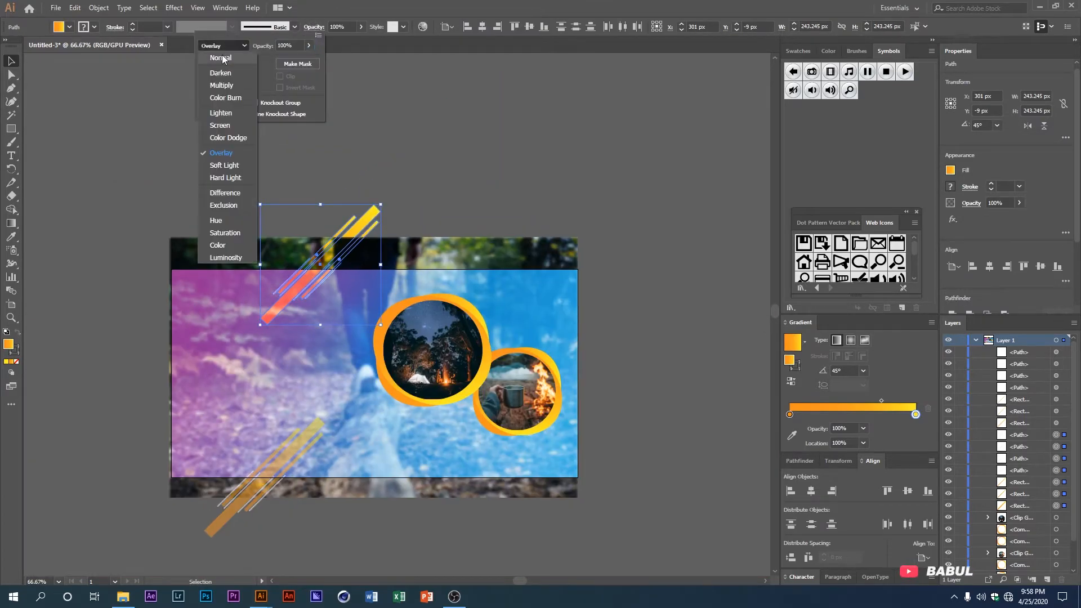
left_click(219, 45)
- Reduce the upper stripes' opacity to 50% and clear the selection
left_click(350, 24)
left_click(350, 26)
type("50")
key("Return")
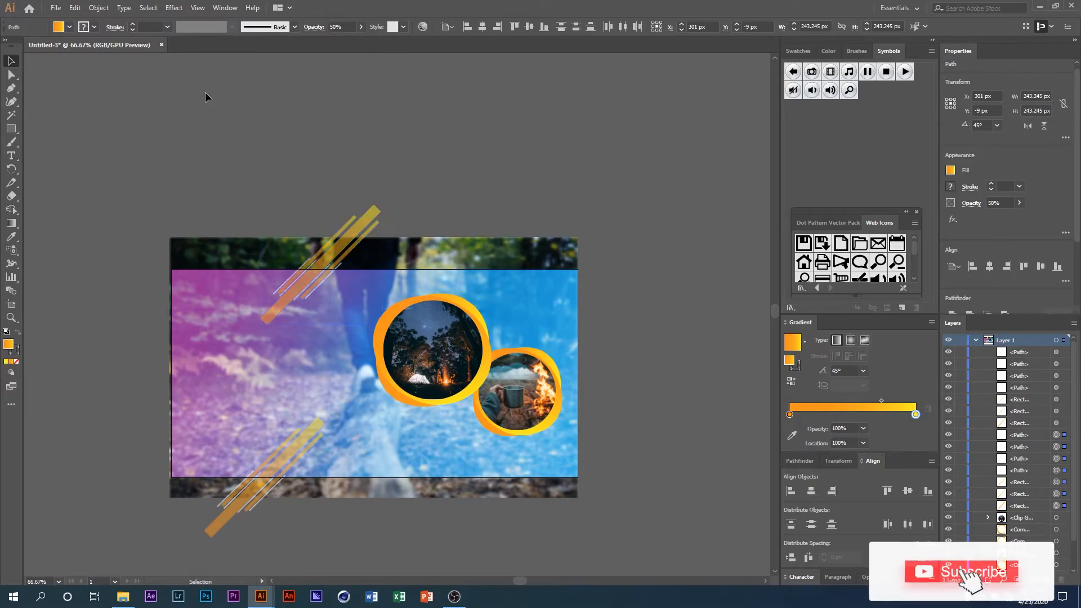
left_click(205, 93)
- Recolor the upper set of stripes with a solid orange-red swatch fill and deselect it
scroll(275, 223, "up", 2)
scroll(274, 223, "down", 2)
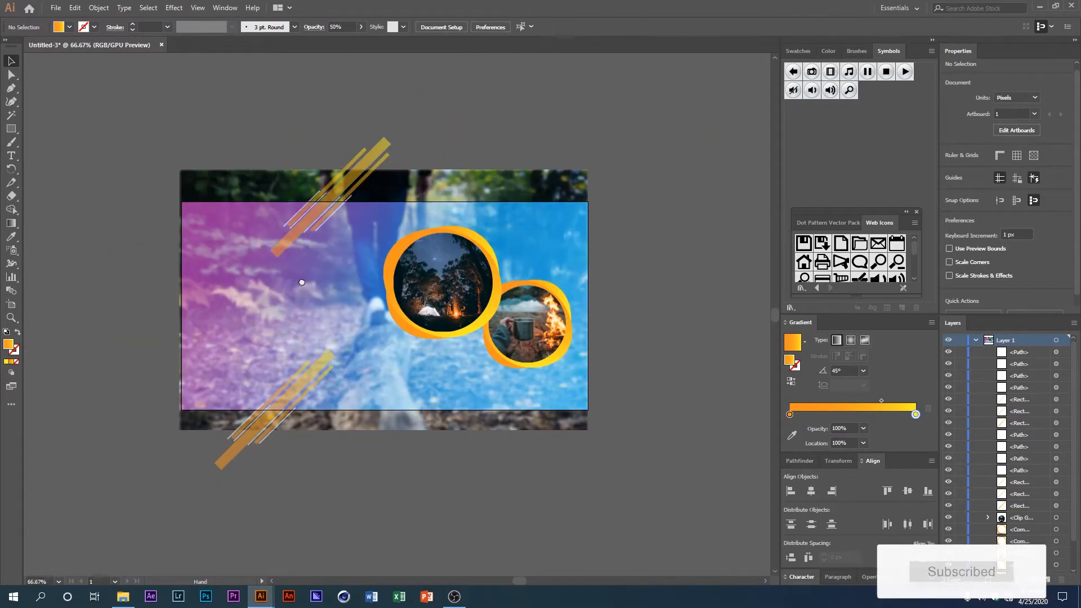
scroll(304, 264, "up", 1)
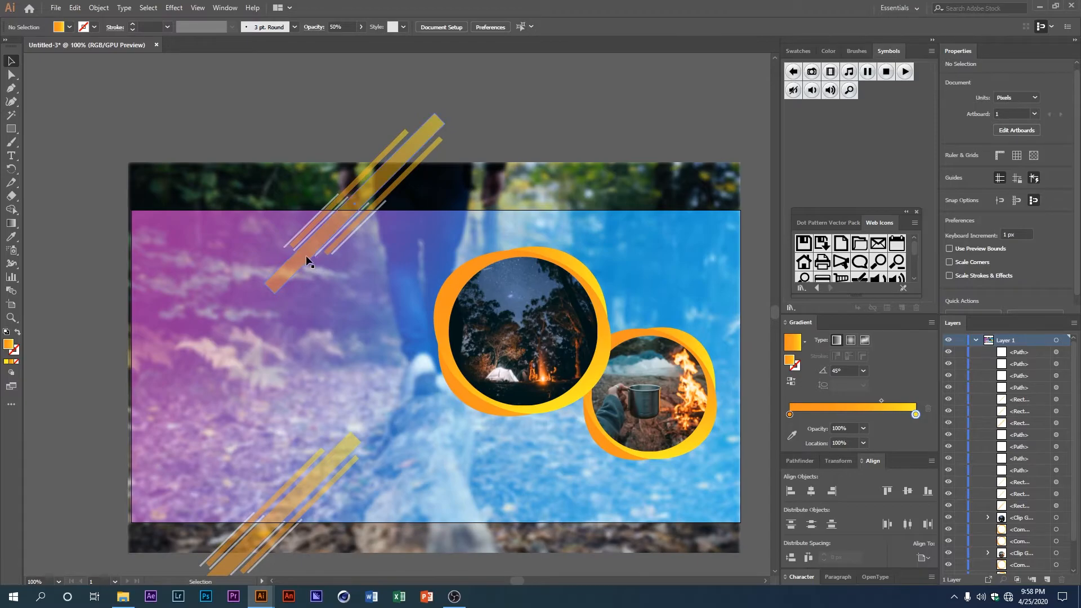
left_click_drag(340, 275, 363, 221)
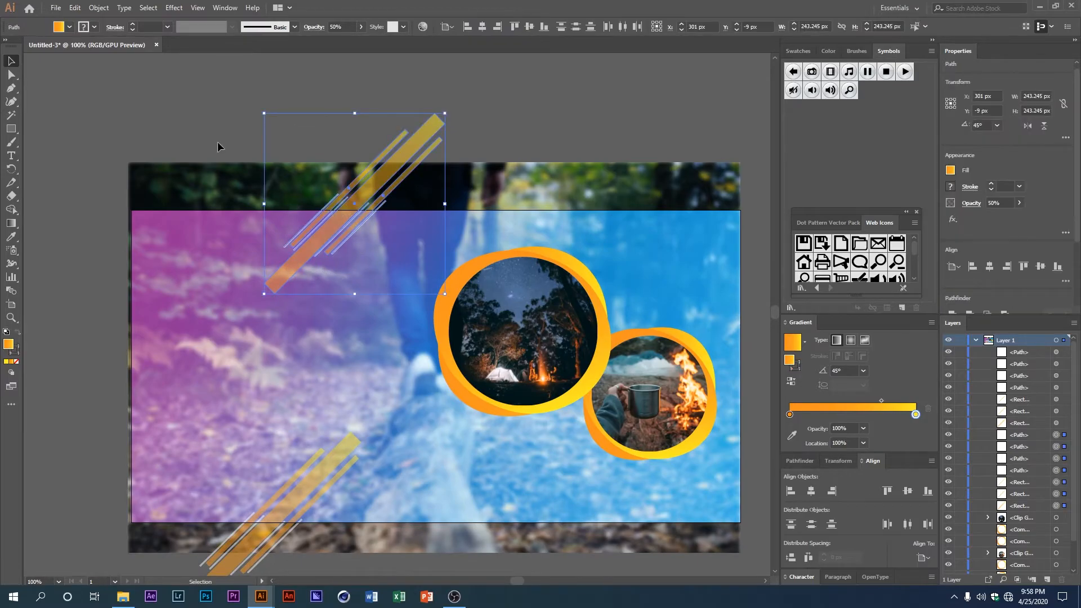
left_click(69, 27)
left_click(39, 46)
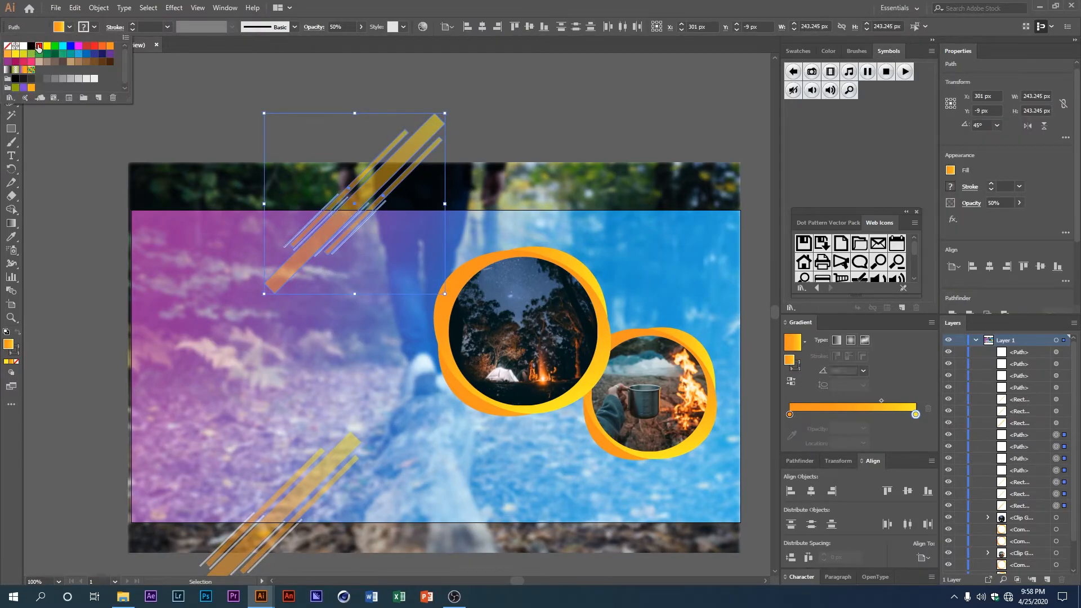
left_click(102, 47)
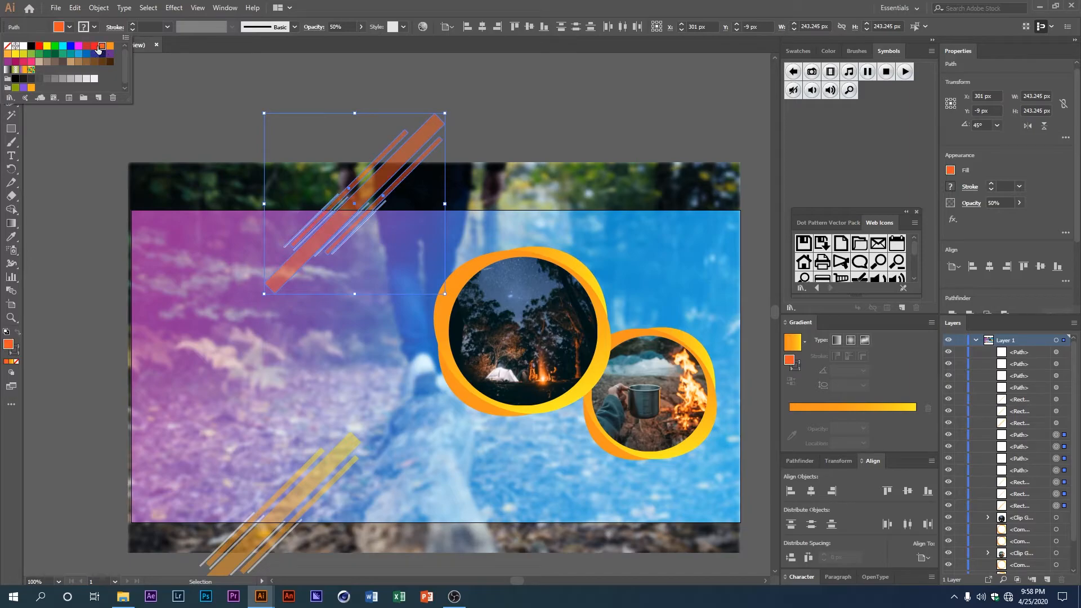
left_click(199, 103)
left_click(191, 136)
key("ctrl+minus")
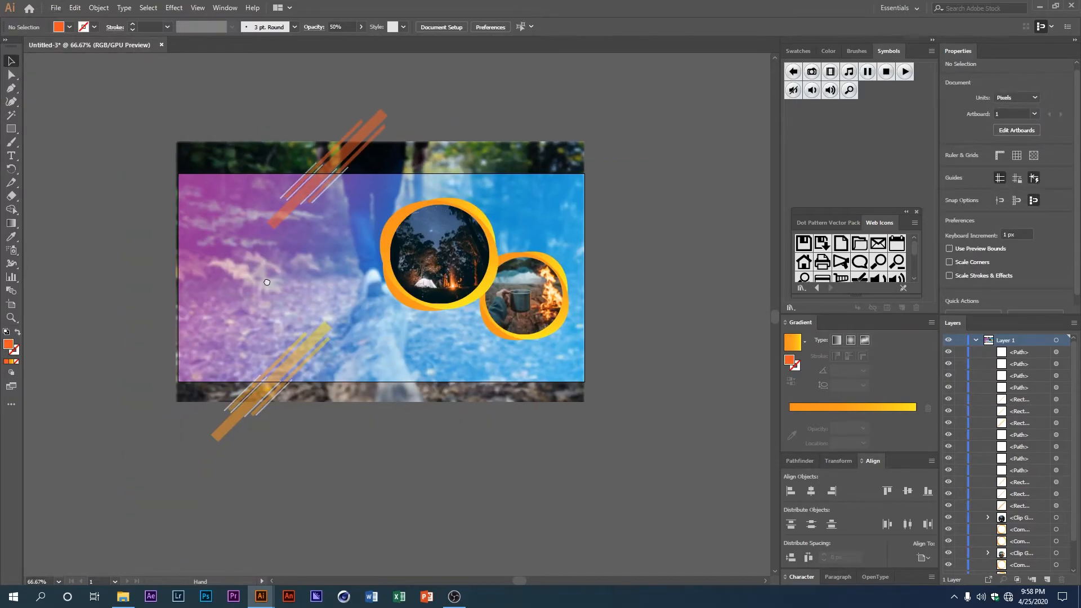
key("ctrl+plus")
key("ctrl+minus")
left_click_drag(248, 222, 260, 217)
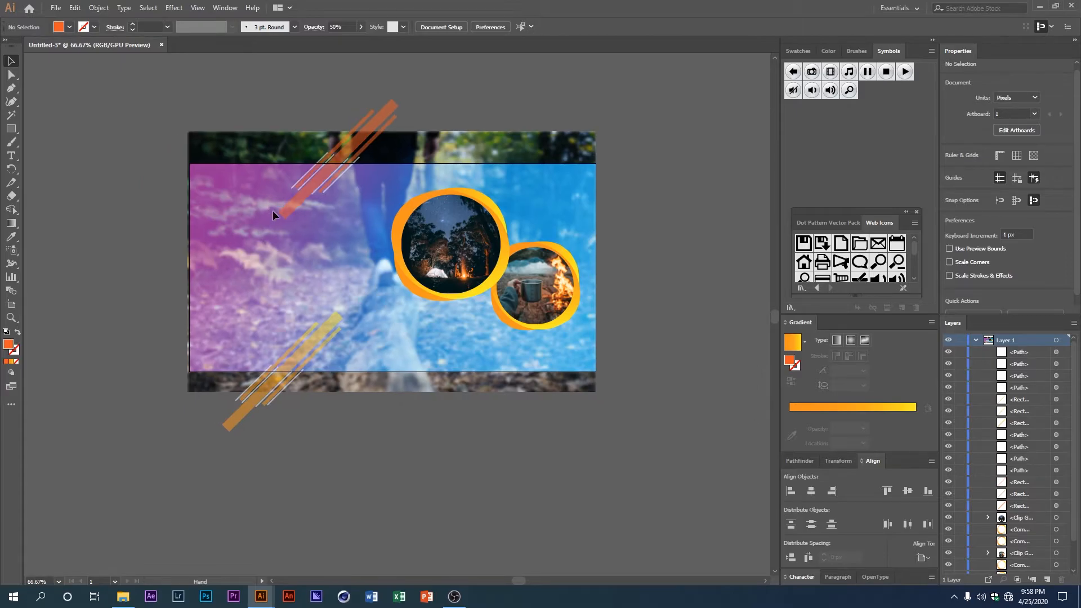
key("ctrl+plus")
key("ctrl+minus")
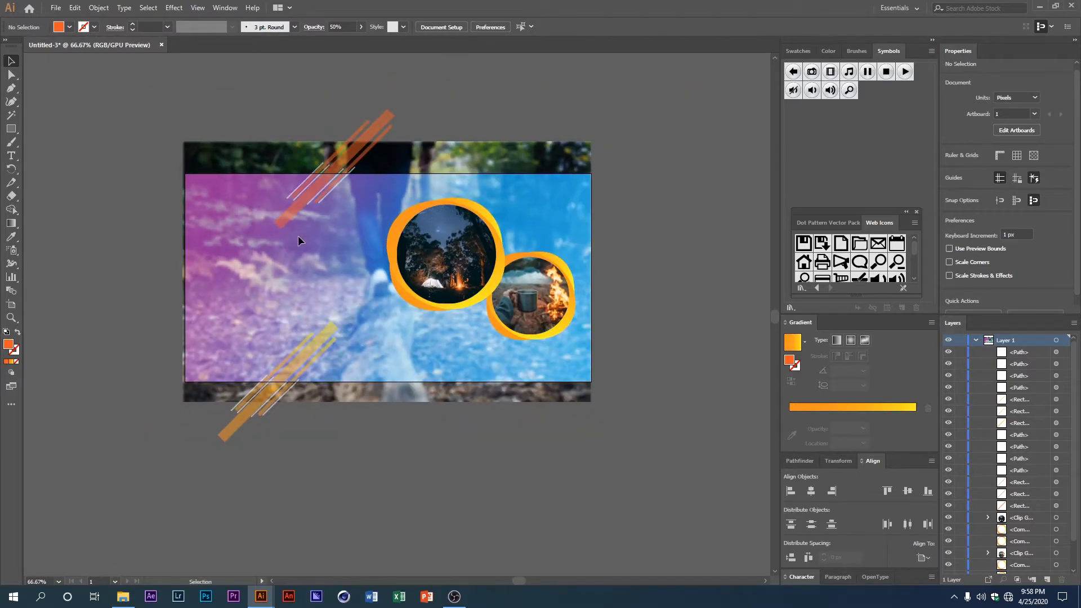
- Create an 820 × 420 px rectangle and center it horizontally and vertically on the artboard so it covers the design
left_click(12, 129)
left_click(337, 274)
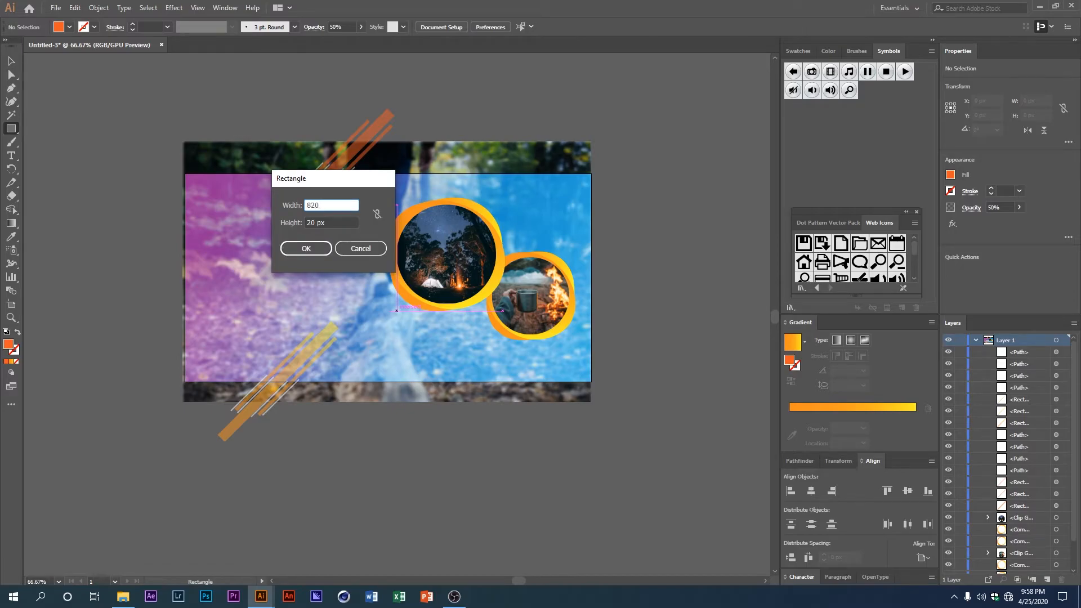
key("Tab")
type("420")
key("Return")
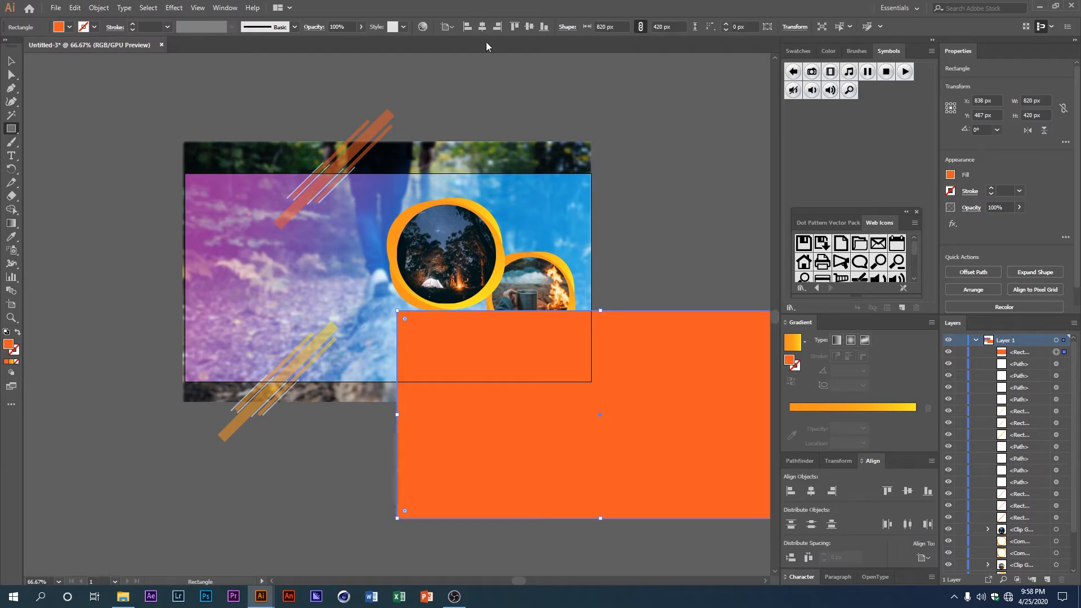
left_click(485, 28)
left_click(529, 27)
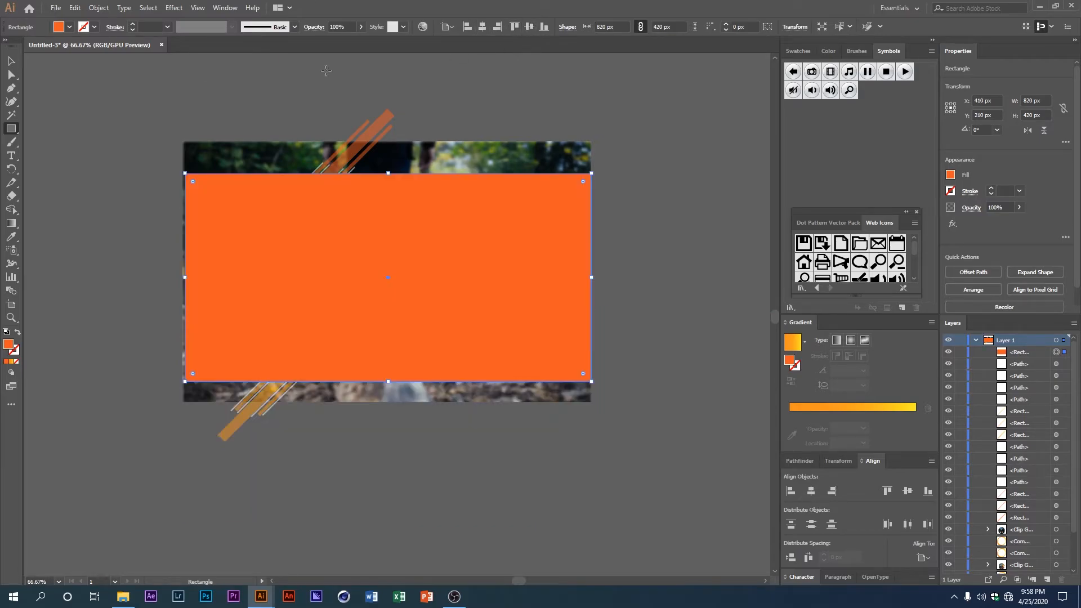
- Unlock all locked objects and clip the entire design with the 820 × 420 px rectangle as a clipping mask
left_click(98, 8)
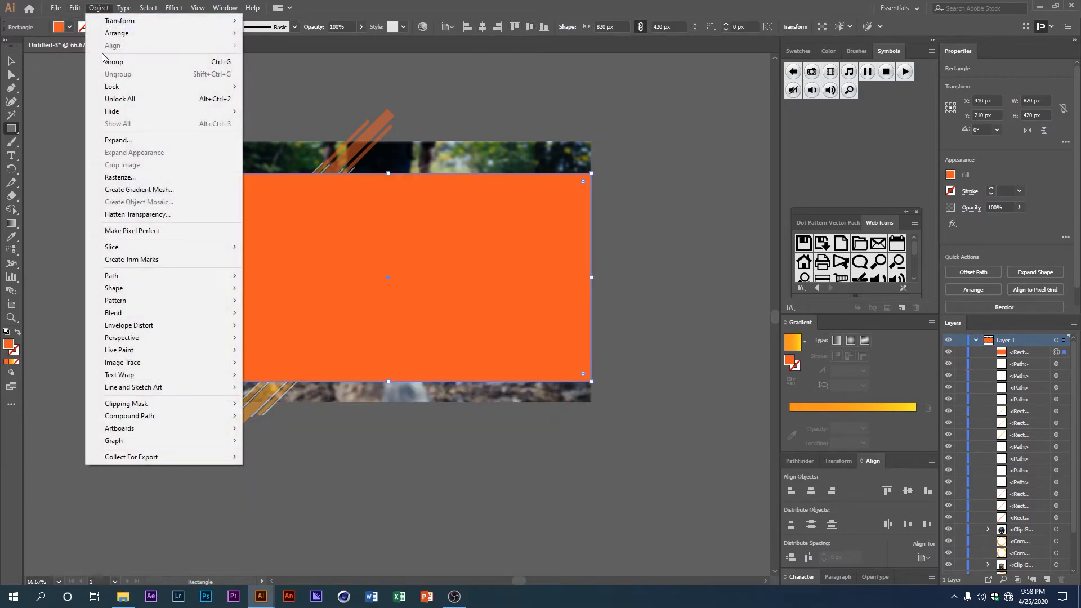
left_click(125, 102)
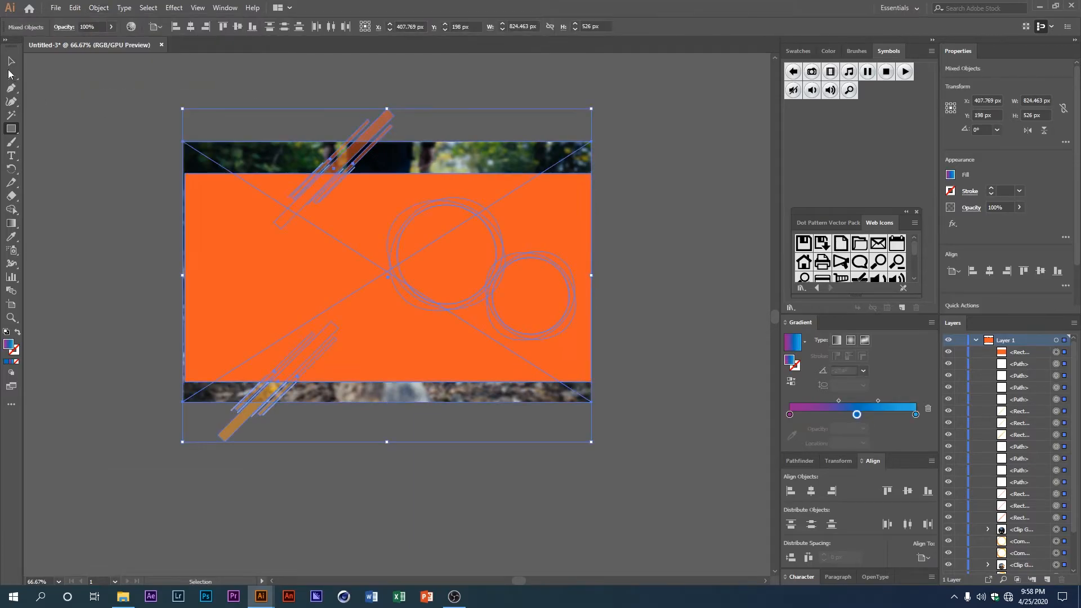
left_click(8, 62)
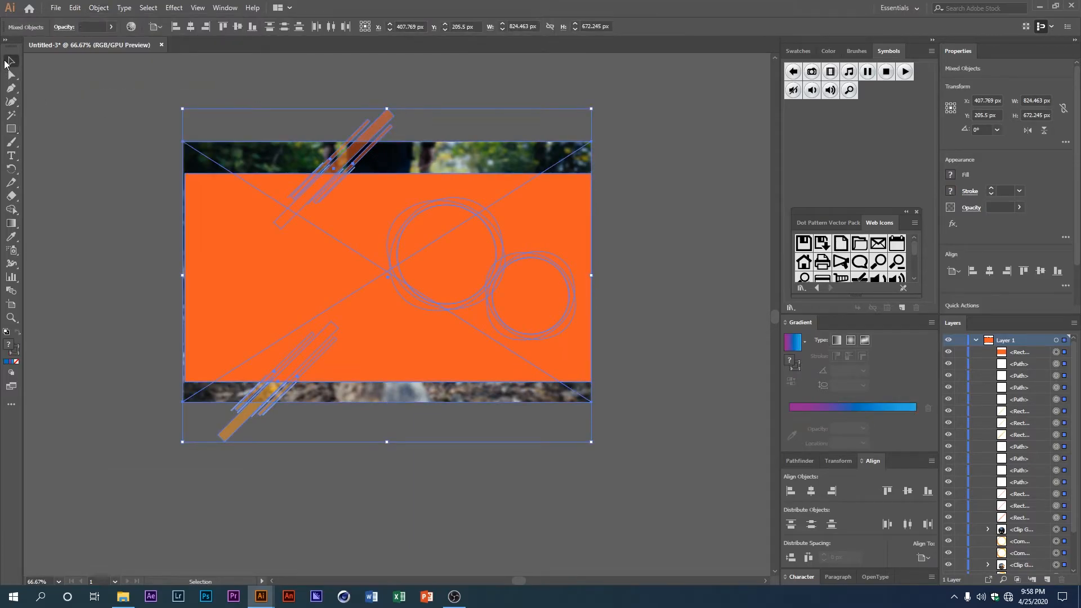
right_click(256, 243)
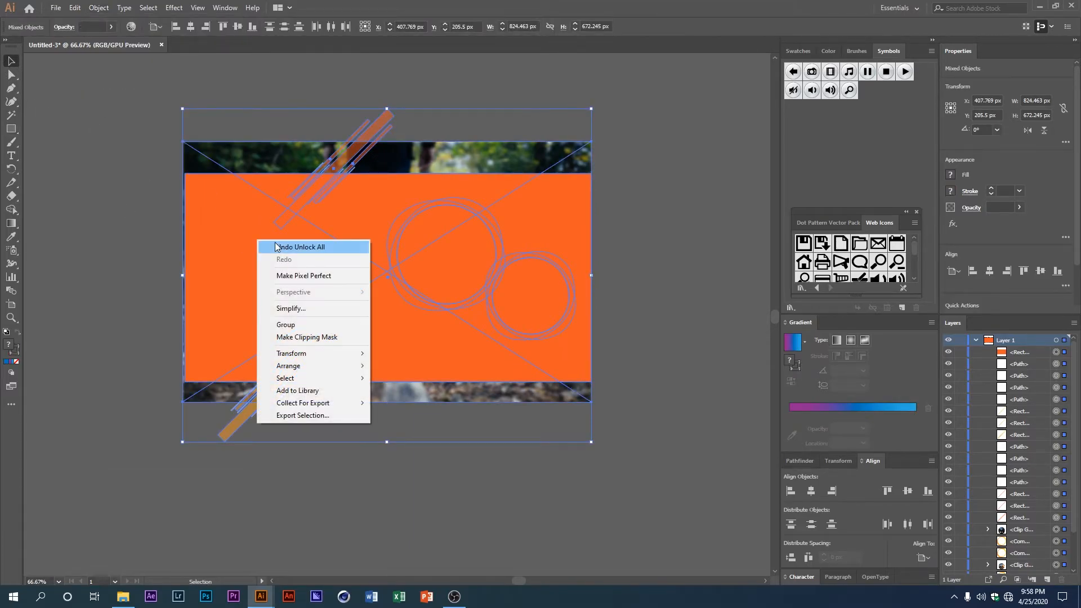
left_click(312, 338)
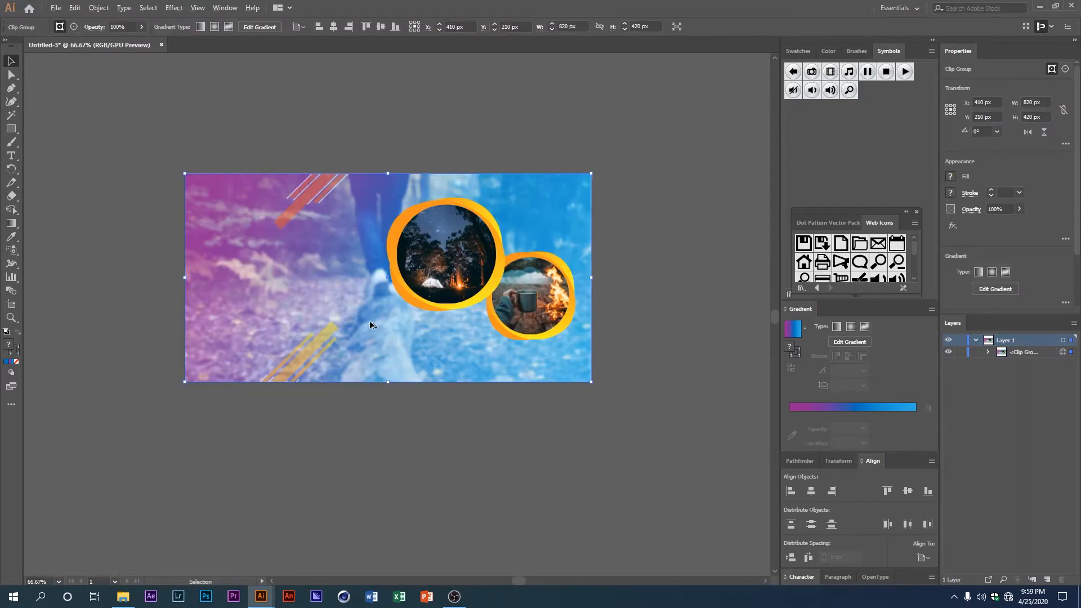
- Add a new layer above the artwork layer and name it Text
scroll(370, 325, "up", 1)
scroll(361, 318, "down", 1)
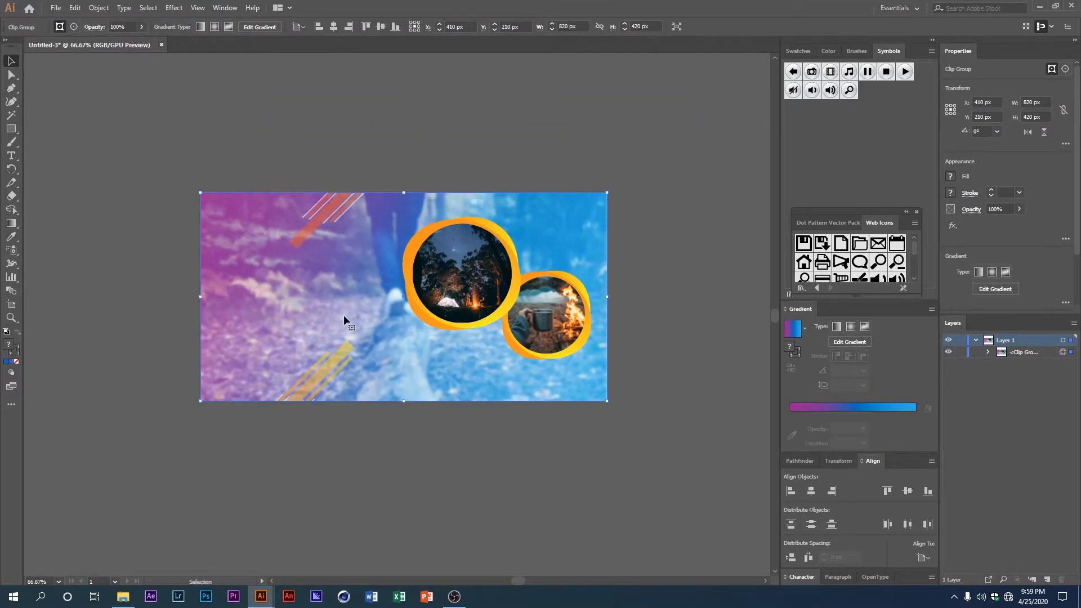
scroll(354, 314, "up", 1)
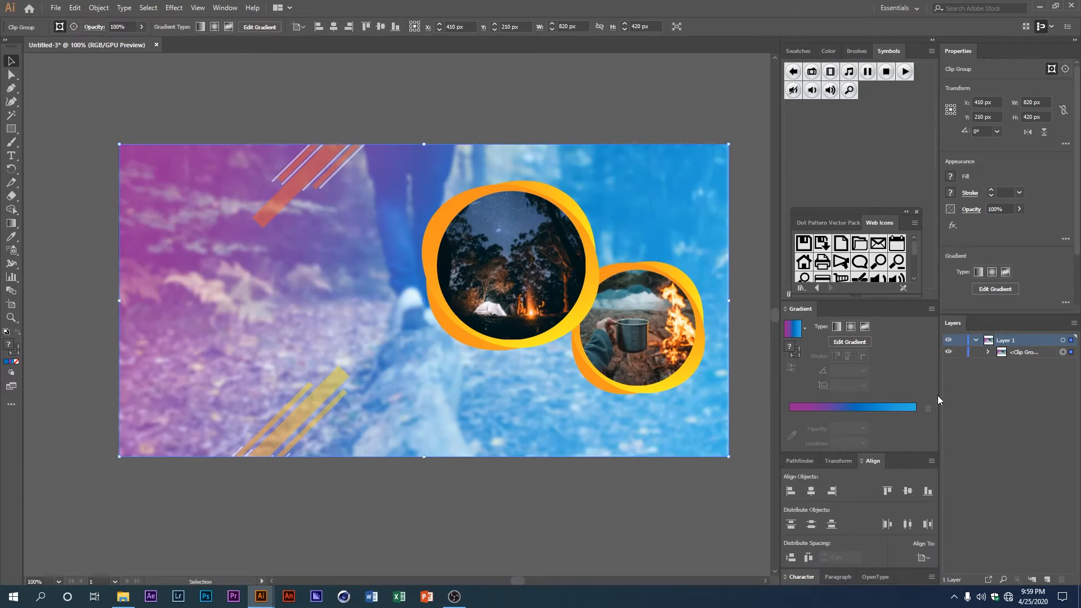
left_click(1047, 579)
double_click(1012, 340)
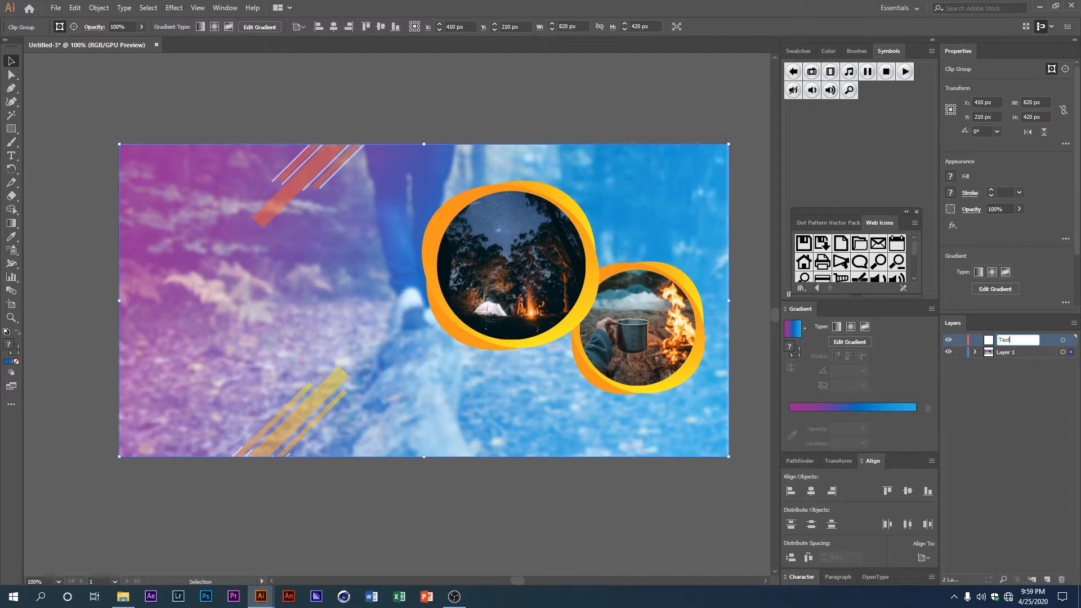
type("Text")
key("Return")
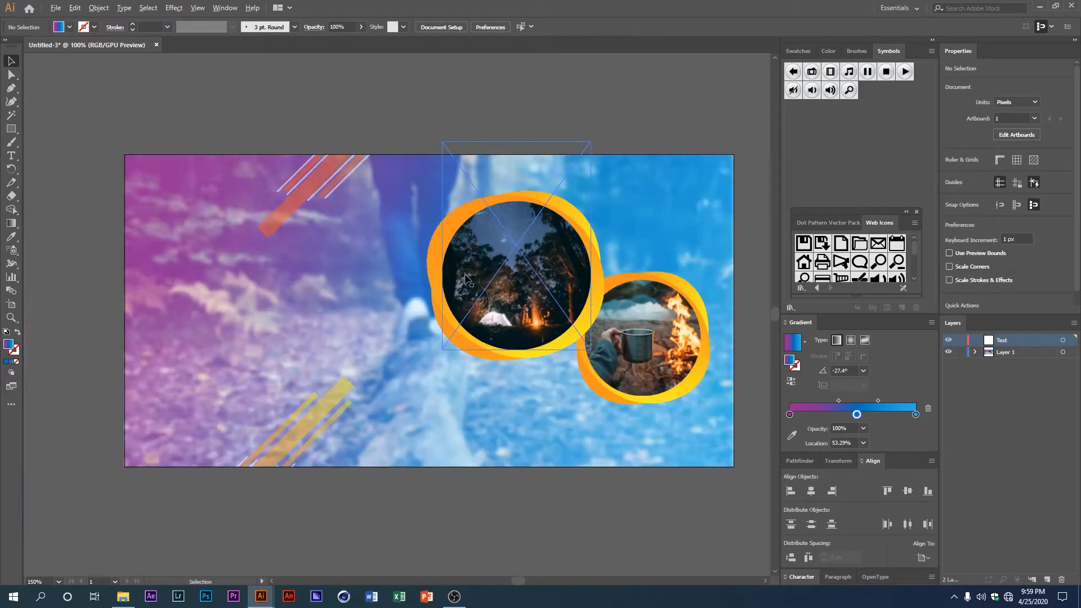
- Place the text CAMPING SITE between the two stripe sets, left of the large circular photo, and set it in all caps
left_click_drag(419, 290, 380, 336)
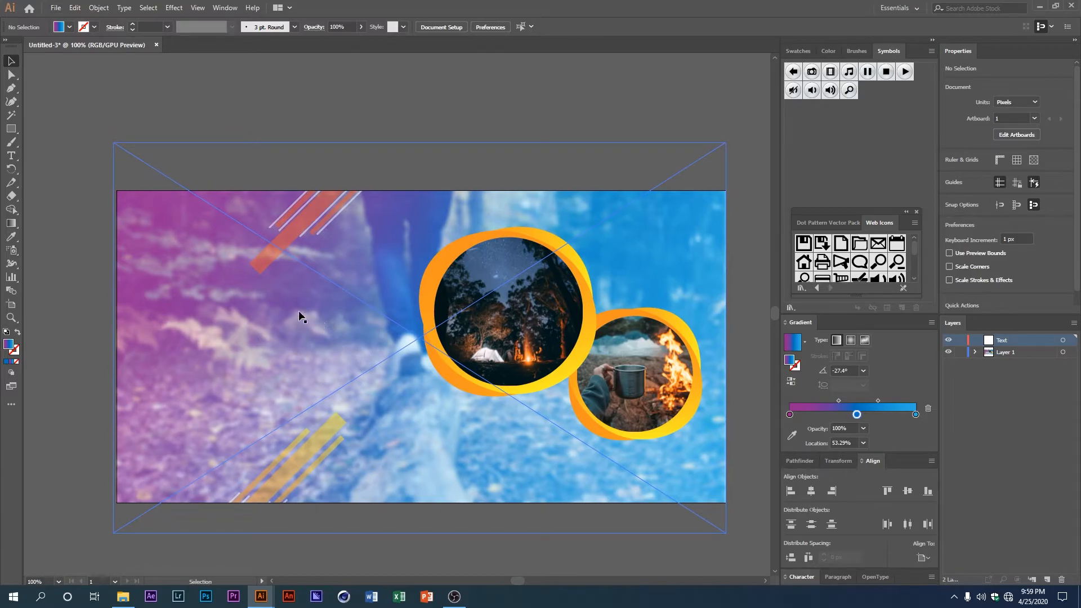
left_click(288, 297)
left_click(89, 113)
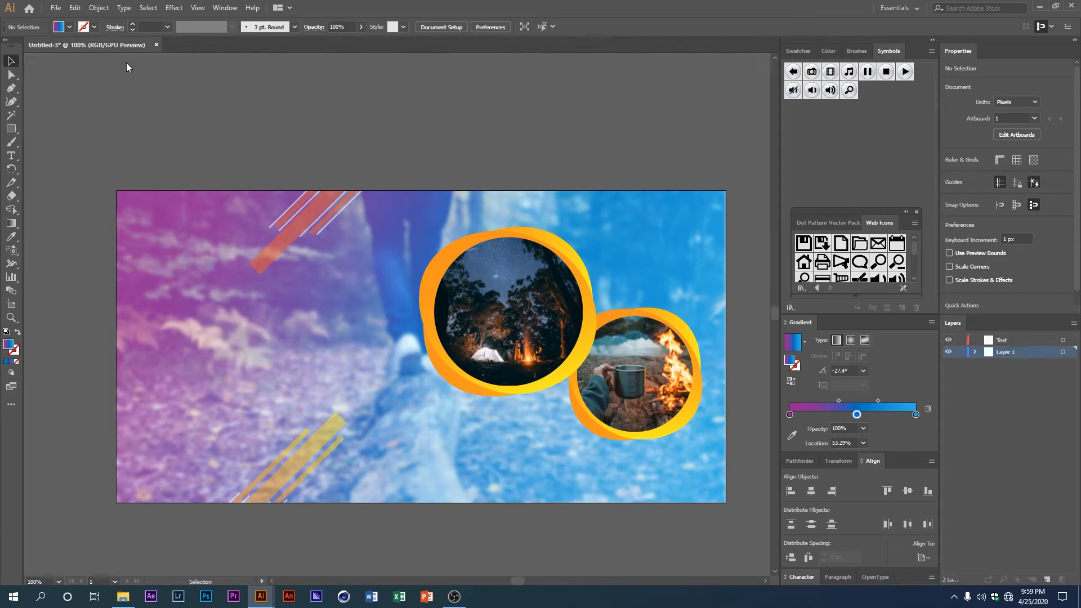
left_click(11, 155)
left_click_drag(237, 293, 247, 272)
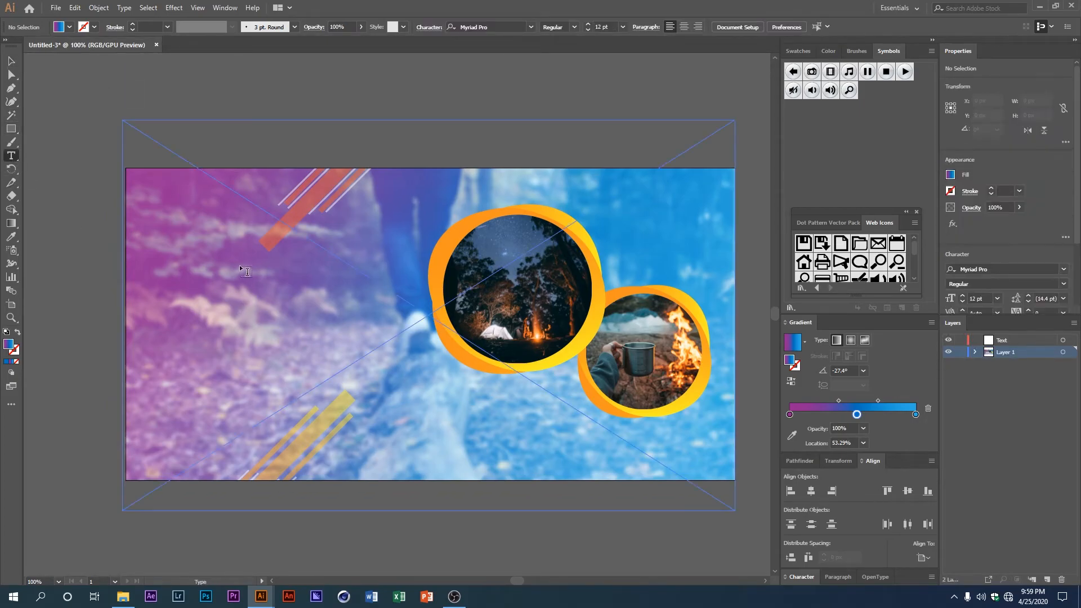
left_click(240, 272)
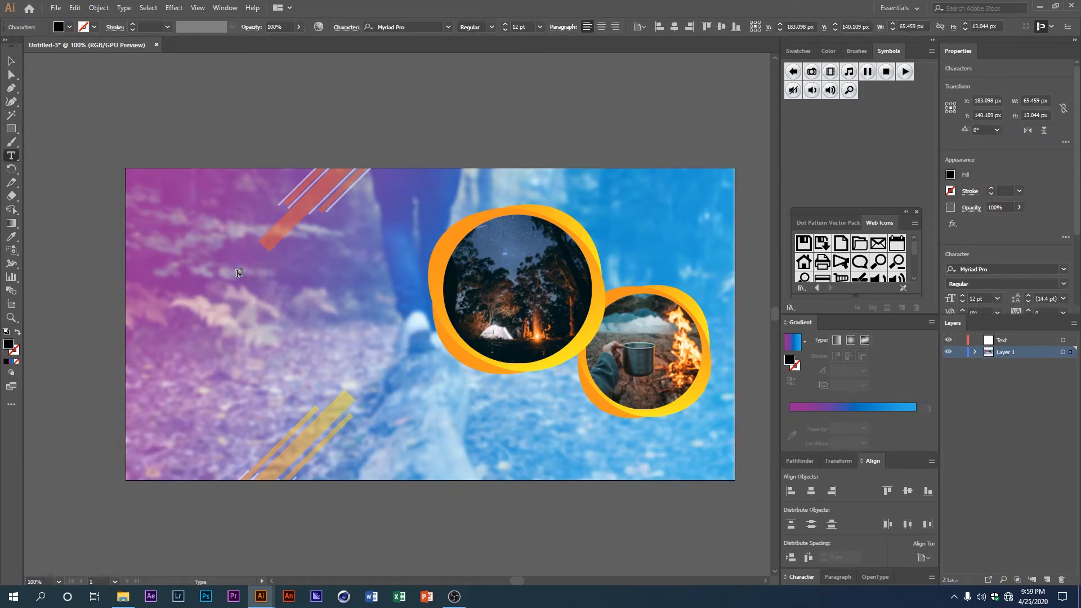
key("ctrl+z")
key("ctrl+z")
key("ctrl+a")
left_click(802, 577)
left_click(791, 560)
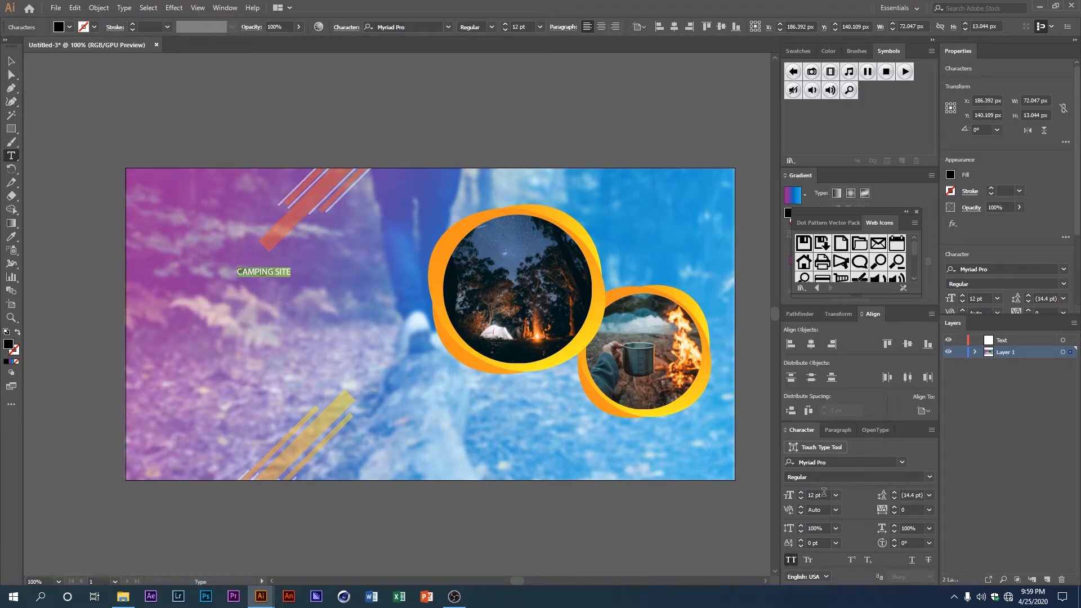
- Set the CAMPING SITE text to 36 pt in the Agency FB font
left_click(800, 492)
left_click(801, 492)
left_click(801, 492)
left_click(800, 492)
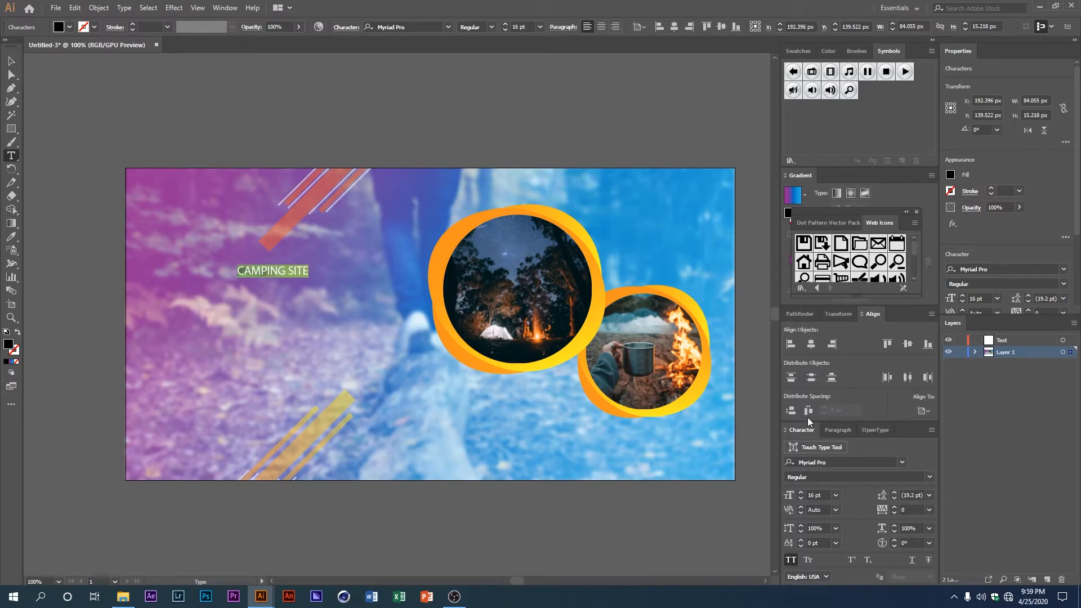
left_click(835, 497)
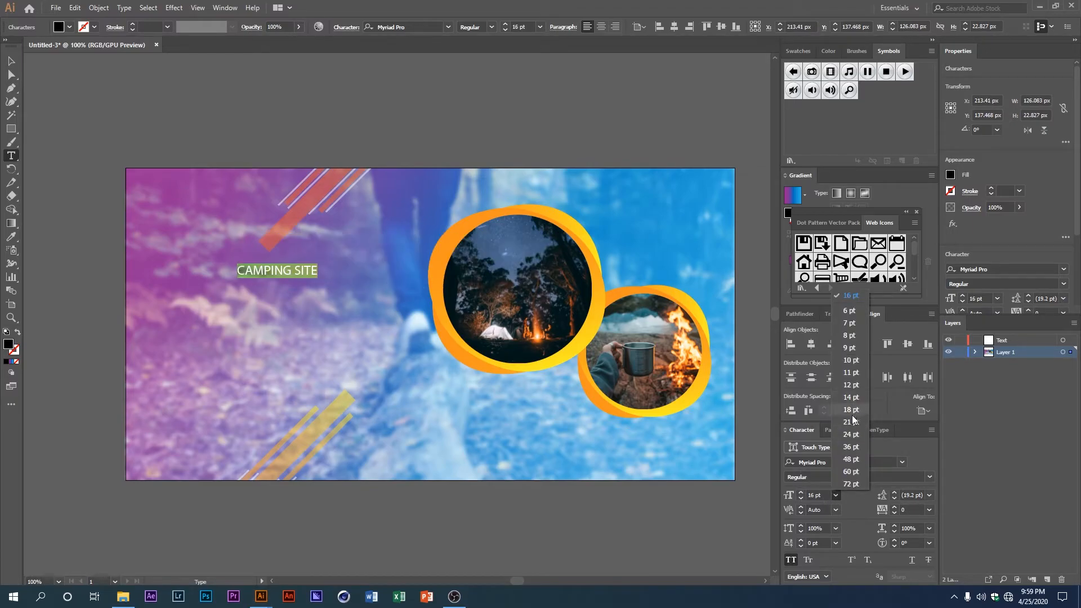
left_click(858, 448)
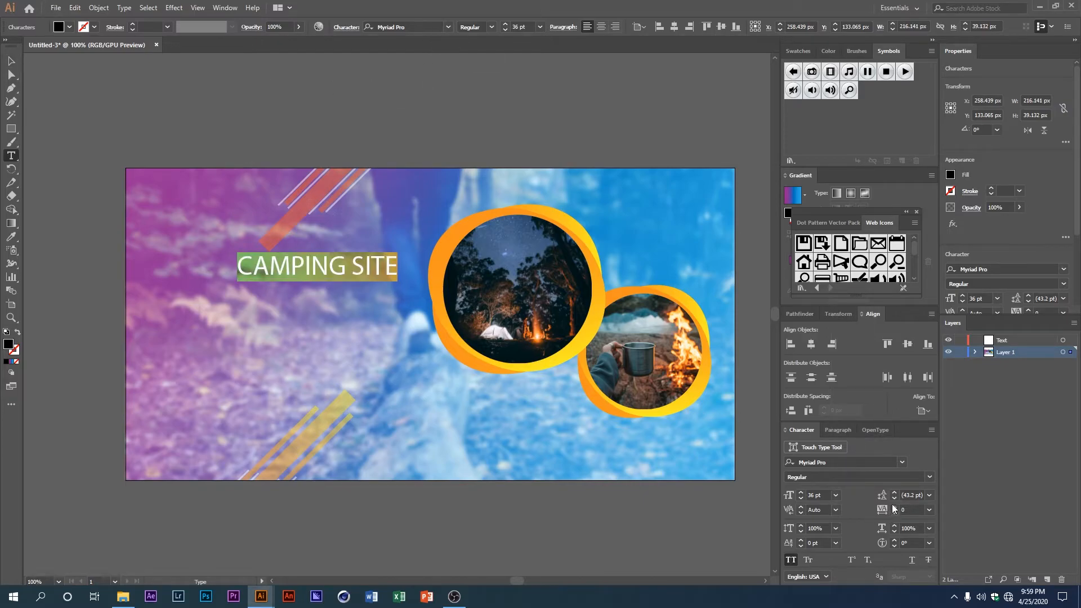
left_click(902, 463)
scroll(960, 277, "up", 15)
left_click(955, 195)
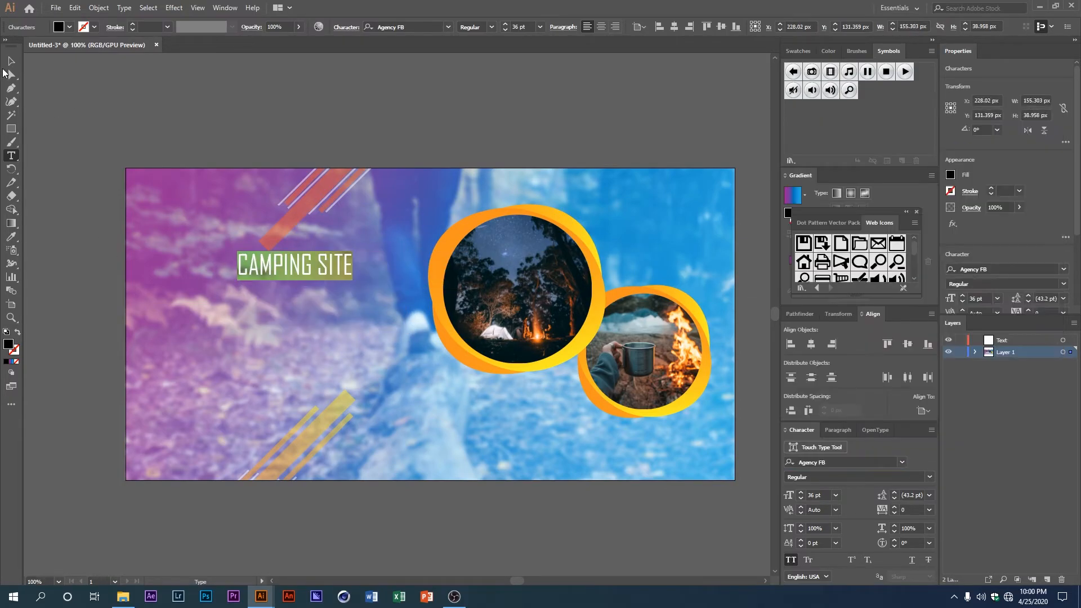
- Add a centered second line reading NAME to the title and color the whole title white
type("NAM")
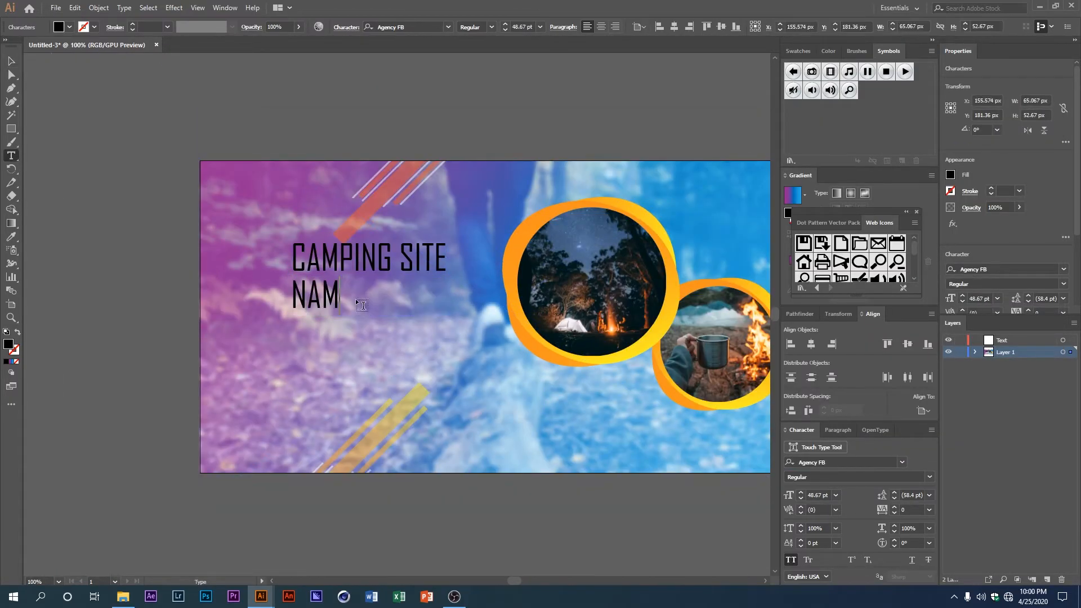
type("E")
key("ctrl+shift+c")
key("Escape")
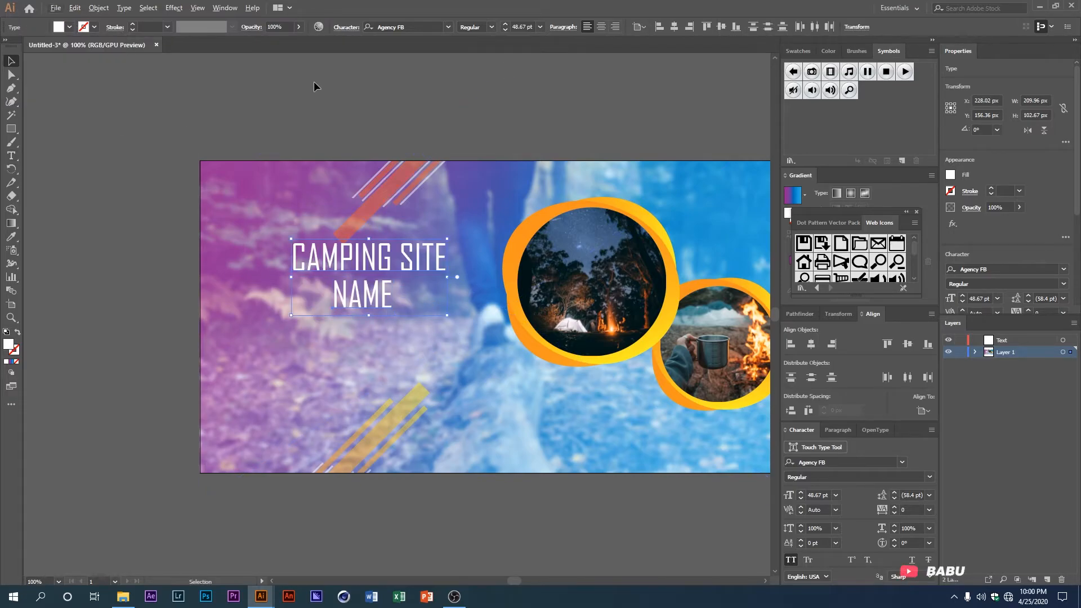
- Scale the two-line title down to about 44 pt and deselect it
key("ctrl+equal")
left_click_drag(474, 353, 453, 346)
left_click(466, 302)
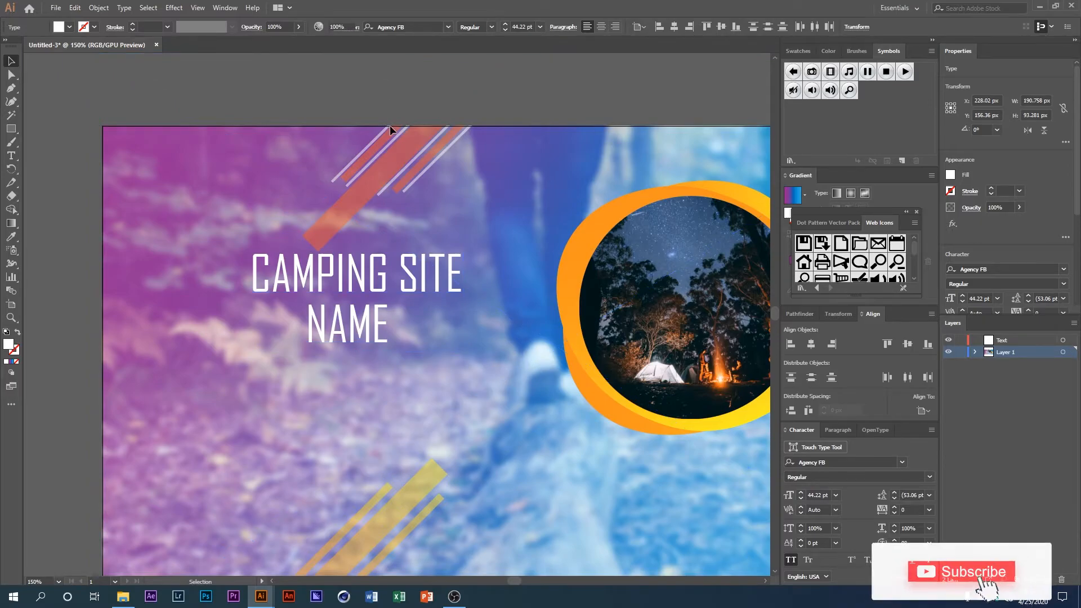
- Add a separate text line reading ABOUT THE CAMPING SITE below the title
key("ctrl+minus")
key("ctrl+minus")
scroll(361, 249, "up", 2)
left_click_drag(356, 250, 282, 278)
left_click(11, 155)
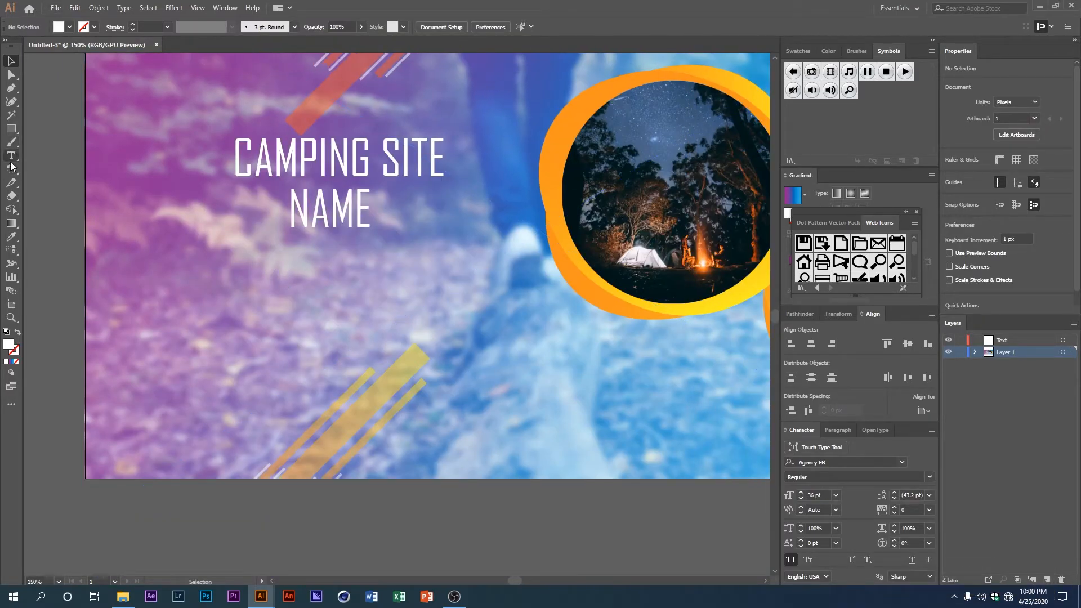
left_click(282, 273)
type("AB")
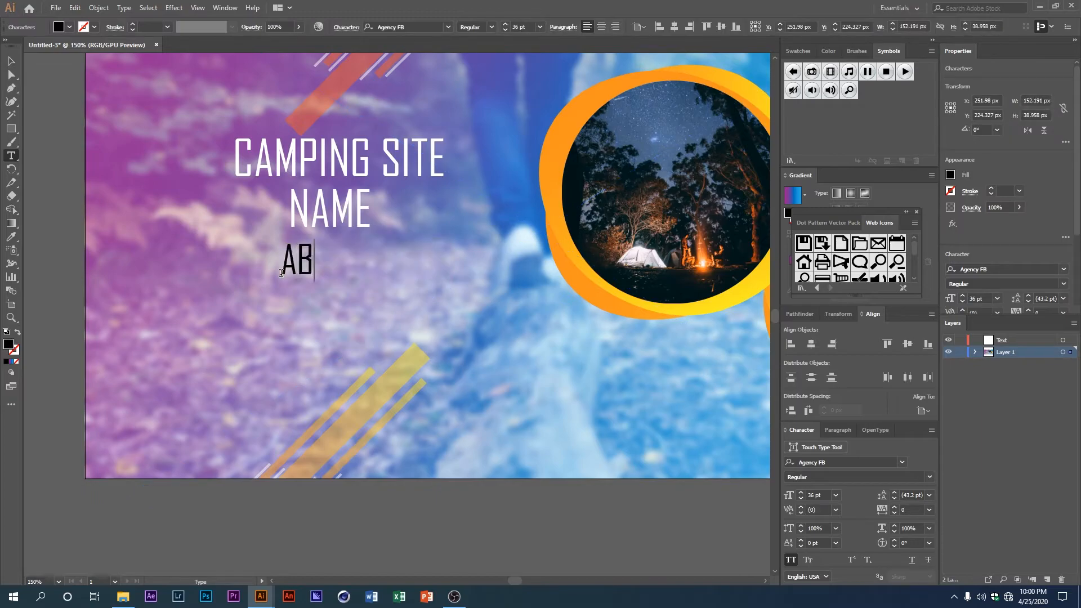
type("OUT THE CAM")
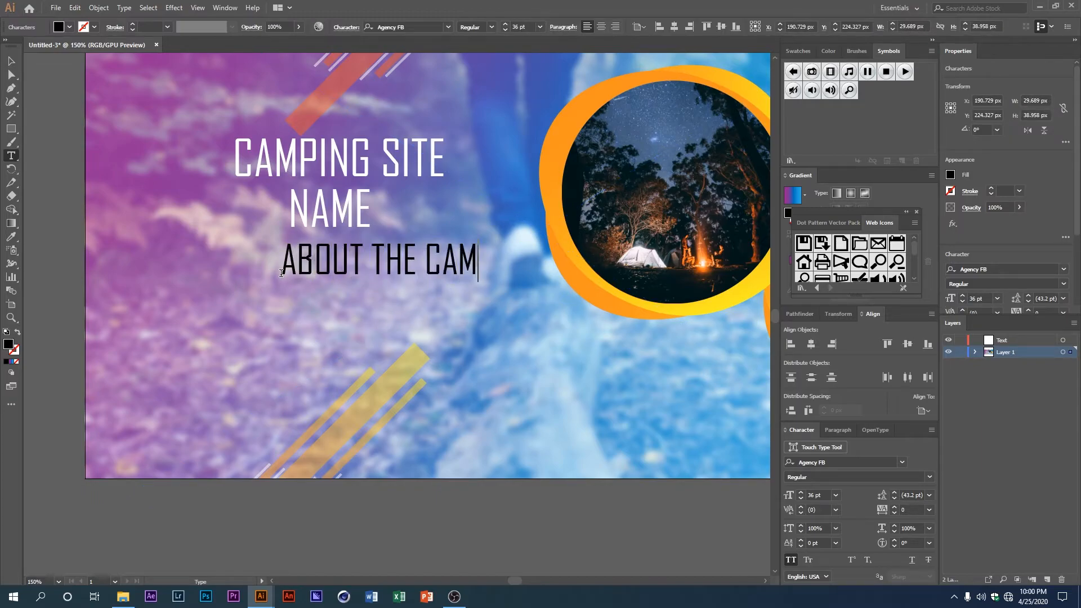
type("PING SITE")
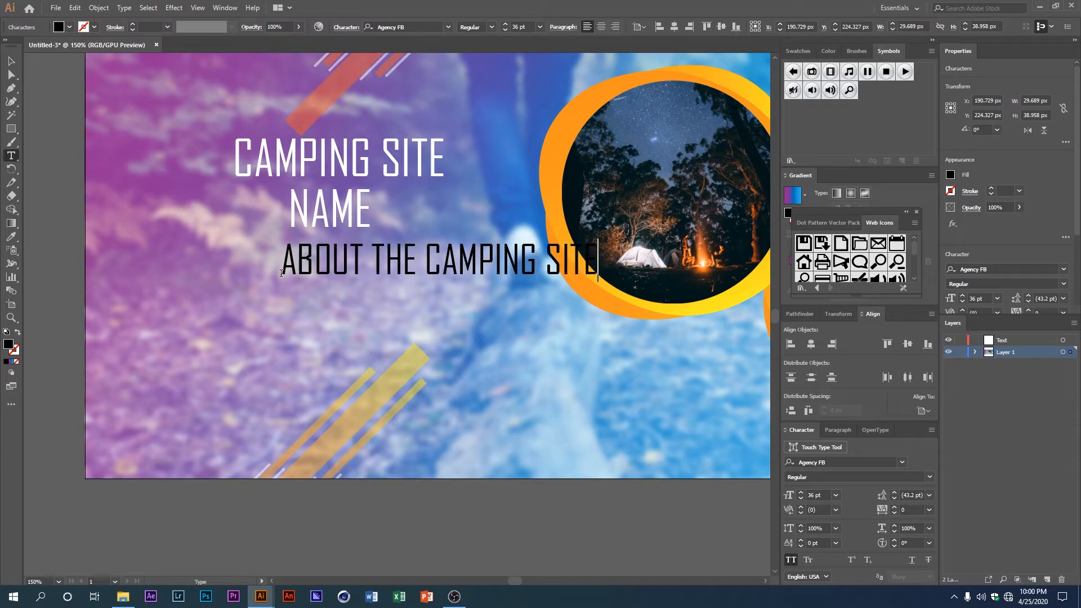
- Set the font size of the ABOUT THE CAMPING SITE line to 18 pt
key("ctrl+a")
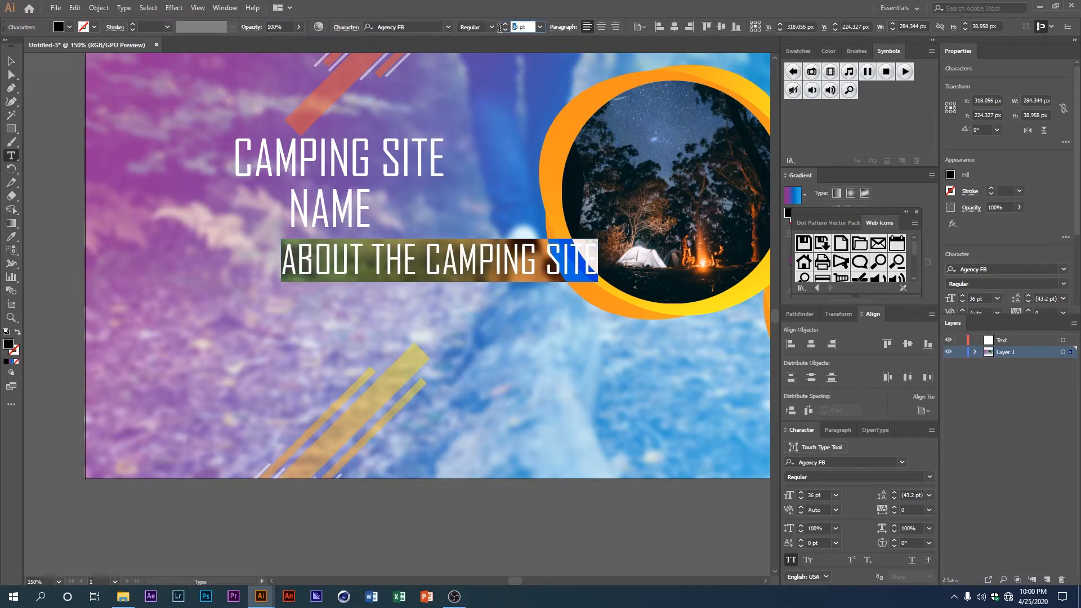
left_click(505, 30)
left_click(539, 28)
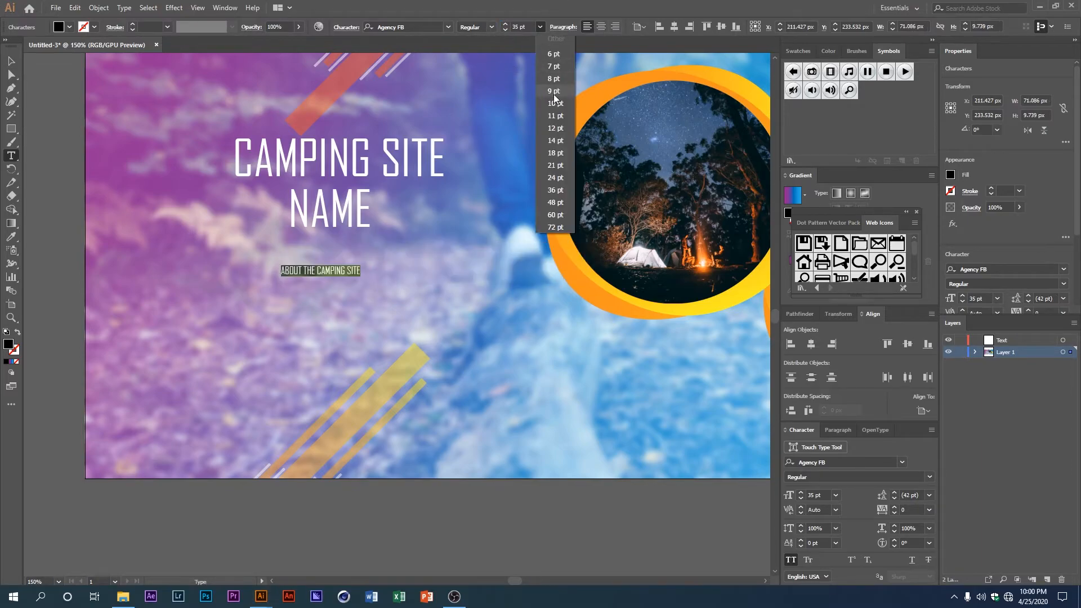
left_click(554, 148)
left_click(12, 61)
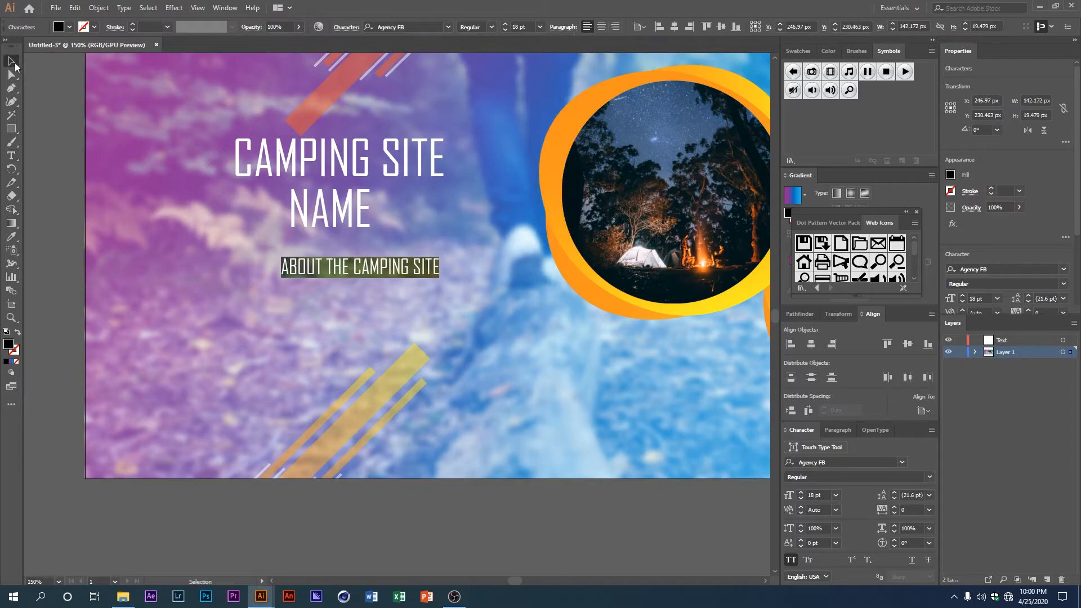
- Duplicate the ABOUT THE CAMPING SITE line directly below itself and change the copy's text to SOME DETAILS AND YOUR OFFERING
left_click_drag(390, 268, 349, 289)
double_click(344, 291)
triple_click(339, 292)
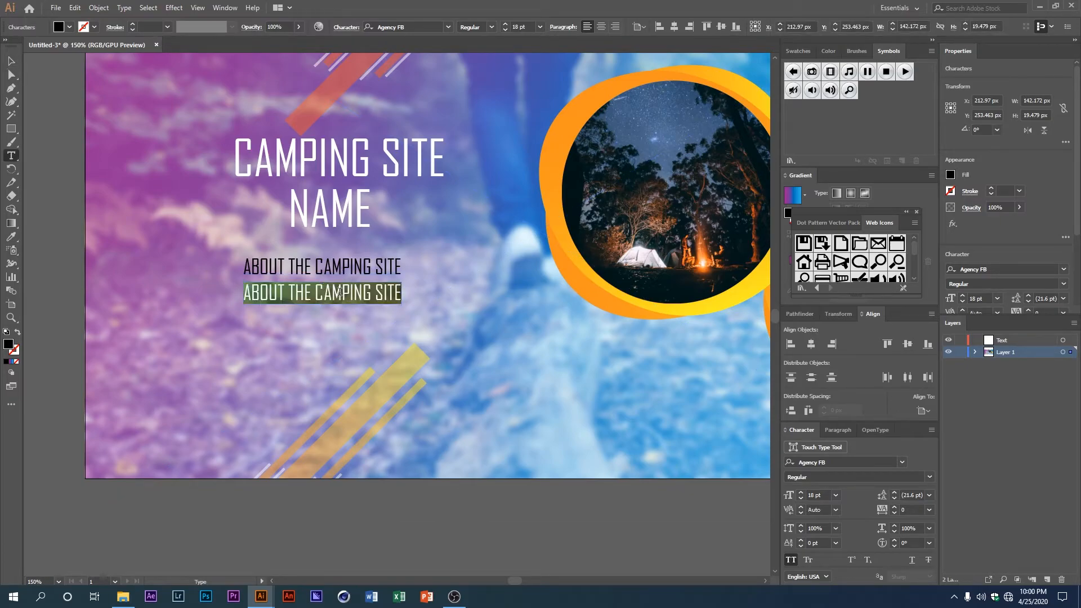
type("SOME")
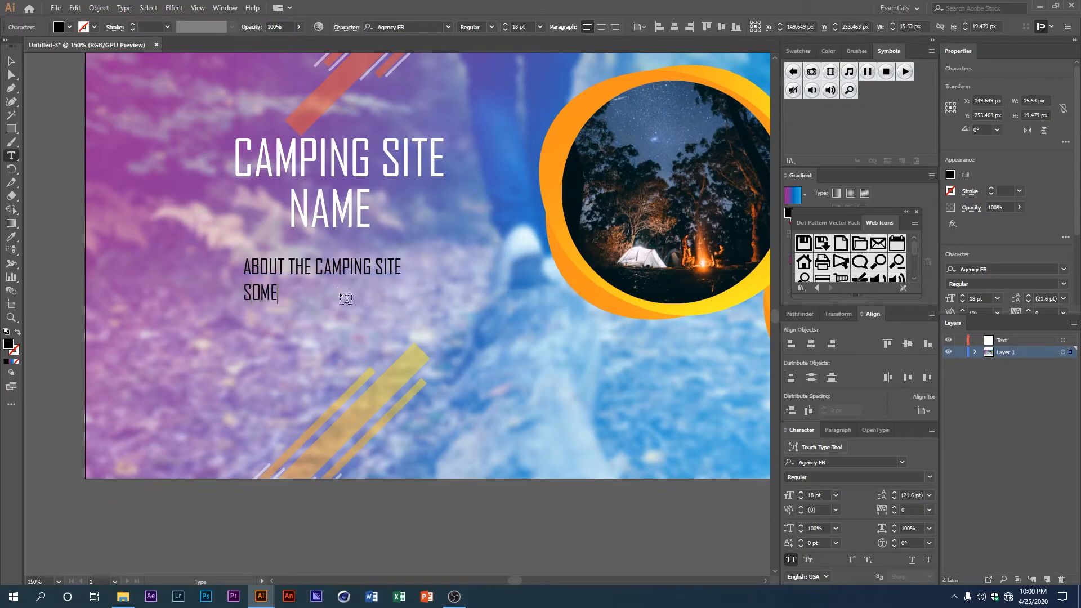
type(" DETAILS AND YOUR OFFERING")
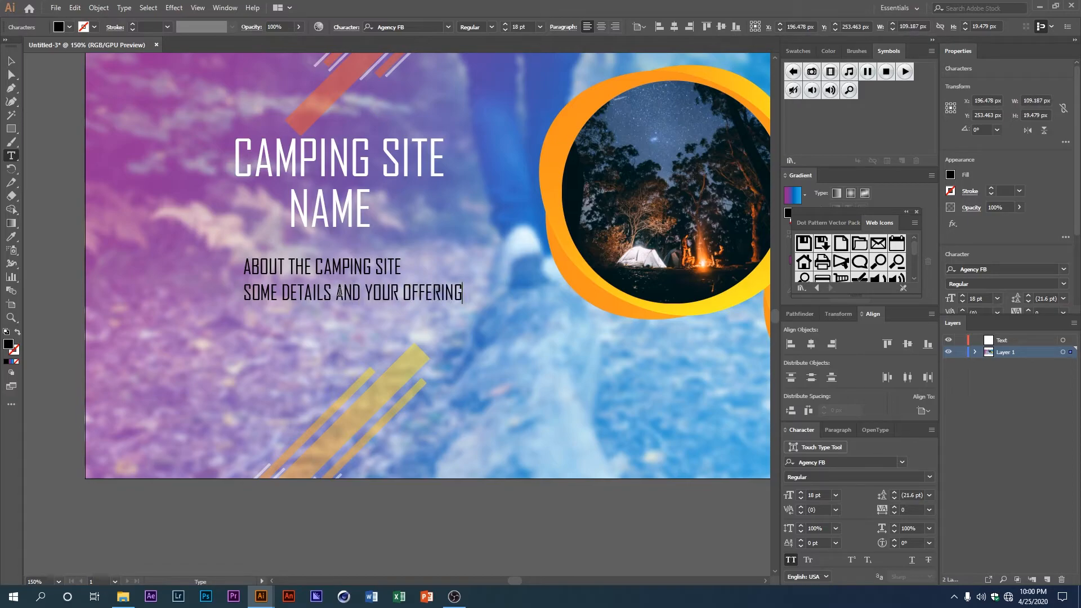
- Center the two subtitle lines beneath the title, fill both with white and clear the selection
left_click(11, 61)
left_click_drag(356, 298, 352, 321)
left_click(361, 282, "shift")
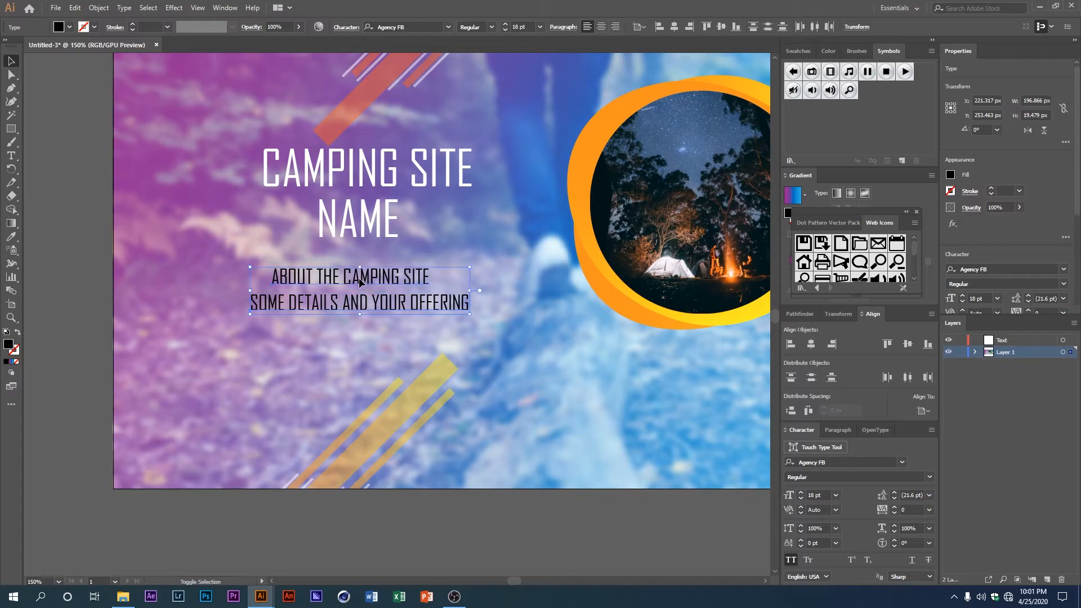
left_click(59, 26)
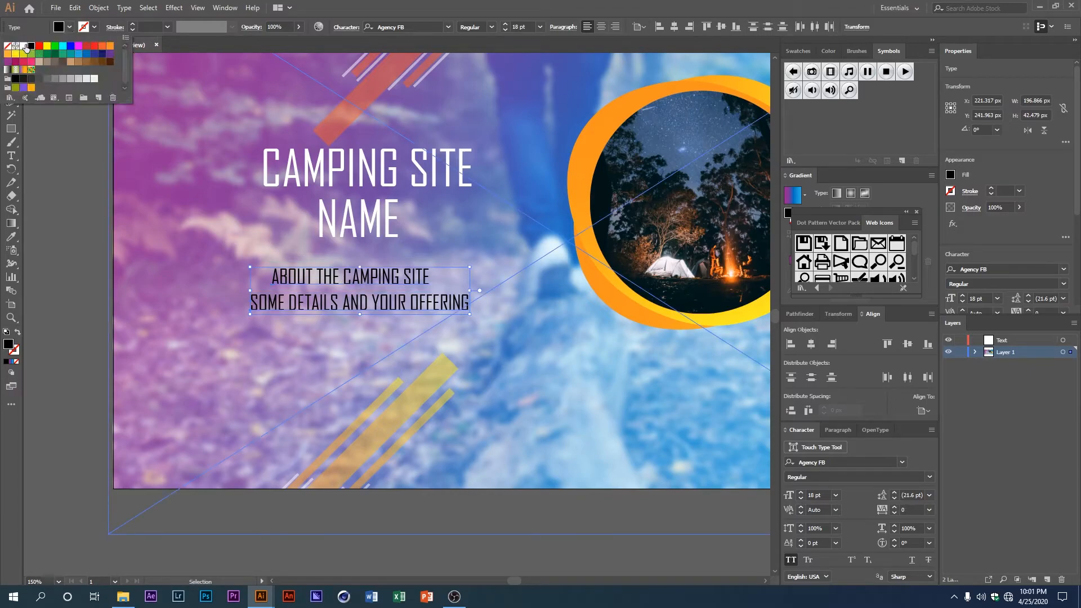
left_click(22, 46)
key("Escape")
left_click_drag(306, 334, 319, 323)
left_click(99, 292)
- Draw a white 84 × 26 px rectangle with 13 px rounded corners, centered below the subtitle lines
scroll(338, 309, "down", 3)
scroll(294, 332, "right", 2)
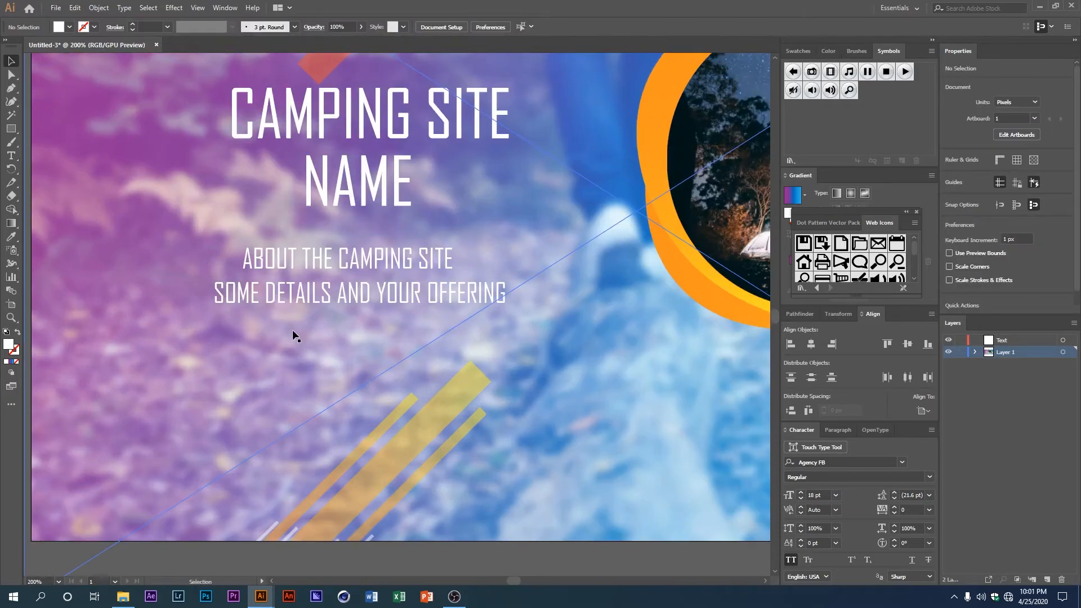
scroll(295, 333, "up", 4)
left_click(11, 128)
mouse_move(329, 339)
left_mouse_down()
mouse_move(375, 370)
mouse_move(376, 353)
mouse_move(332, 335)
mouse_move(361, 338)
left_mouse_up()
key("v")
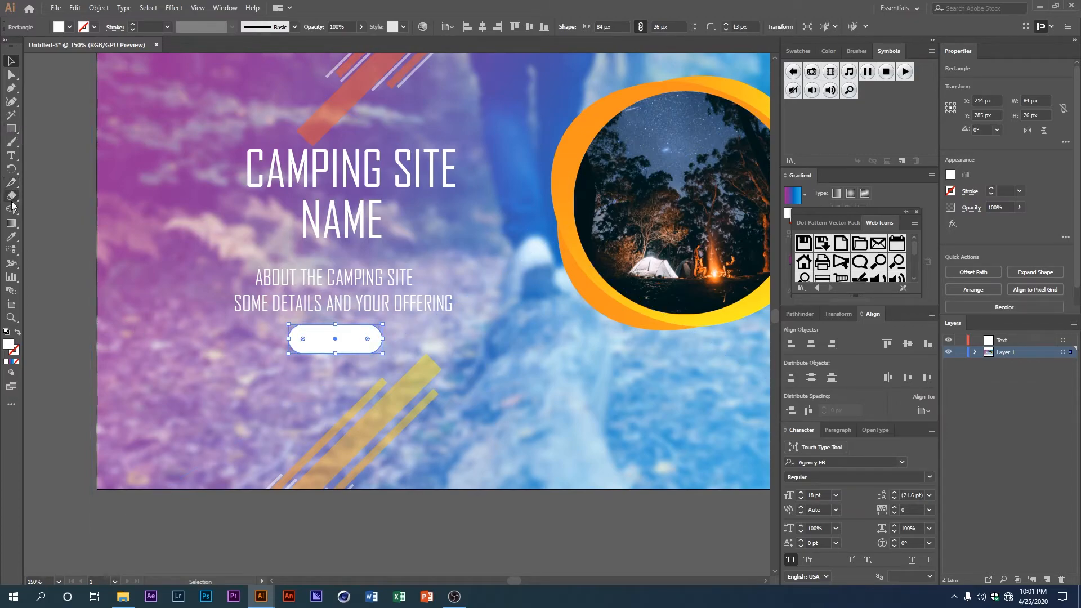
- Fill the rounded button shape with the orange-to-yellow gradient sampled from the ring around the large photo
left_click(11, 236)
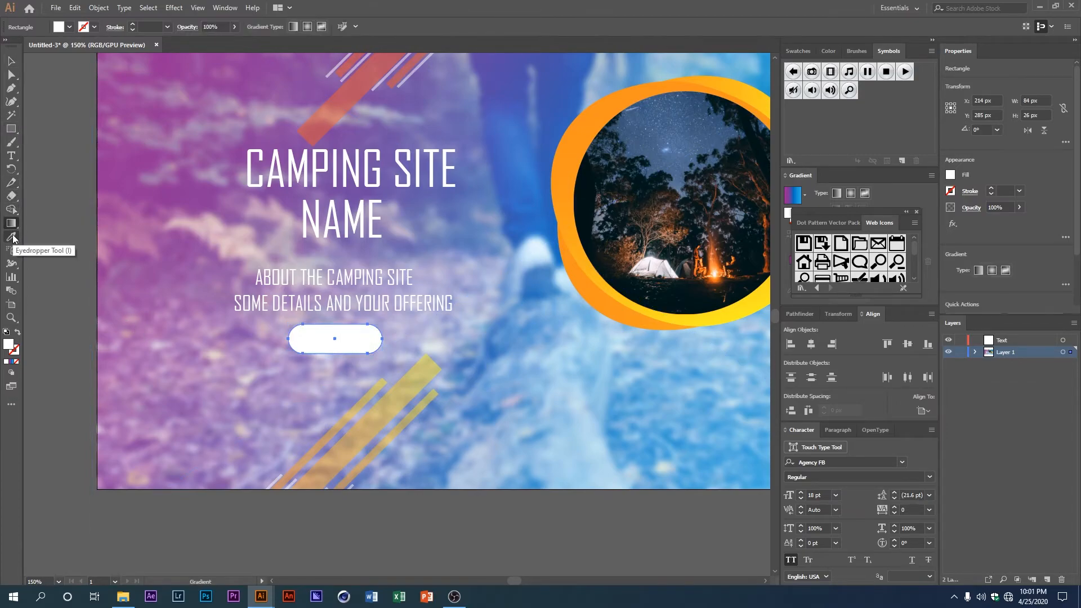
left_click(565, 180)
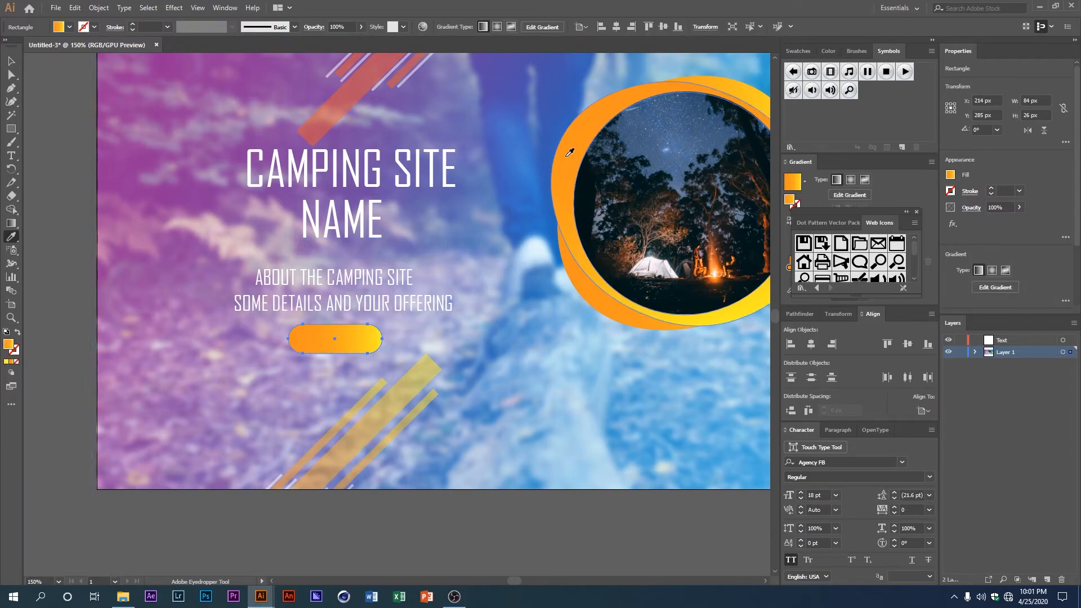
left_click(11, 60)
- Add the text CONTACT NOW over the gradient button
scroll(278, 274, "up", 1)
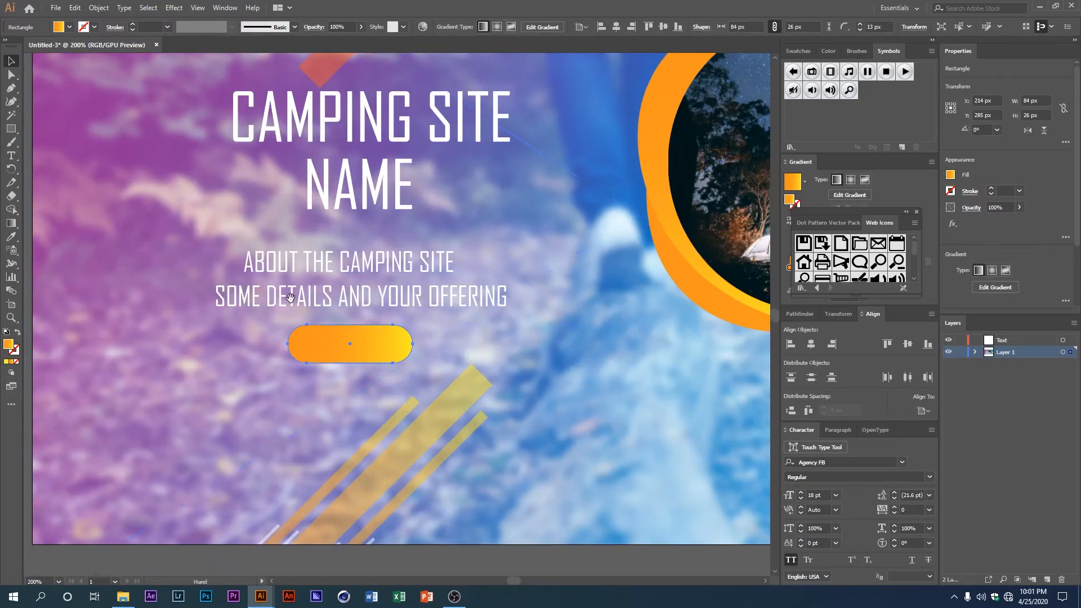
scroll(354, 340, "up", 1)
left_click_drag(346, 344, 348, 337)
left_click(12, 155)
left_click(307, 332)
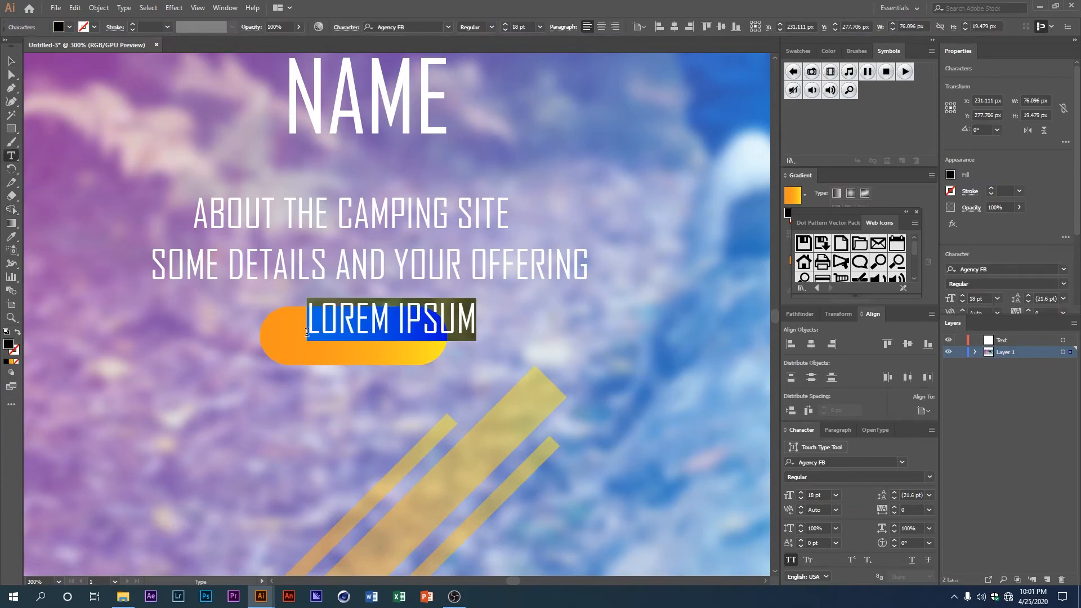
type("JO")
key("BackSpace")
key("BackSpace")
type("CONTACT ")
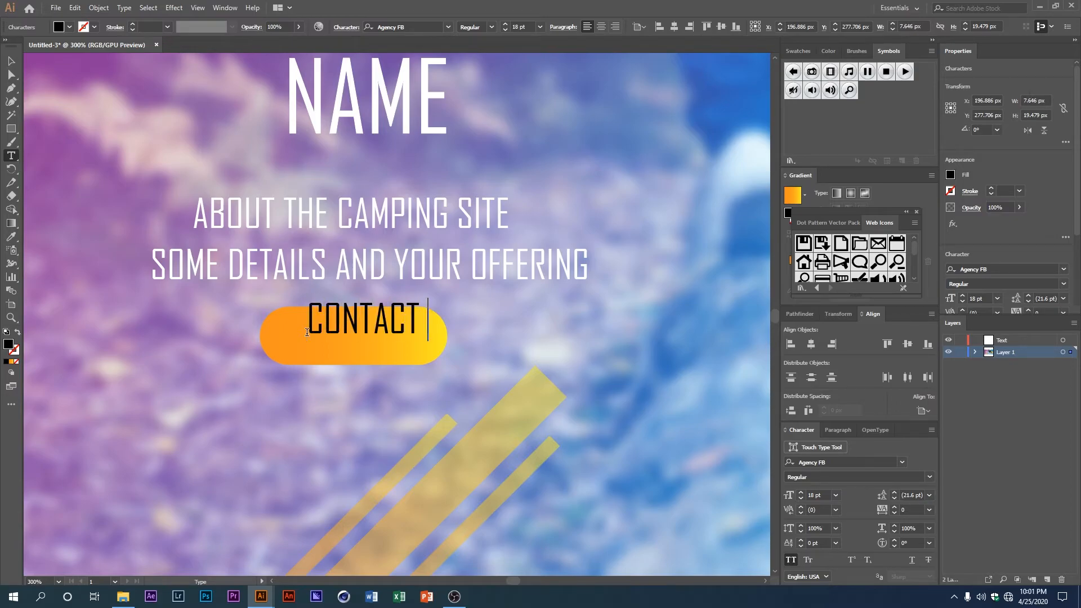
type("NOW")
- Set the CONTACT NOW text's font size to 15 pt and finish editing the text
key("ctrl+a")
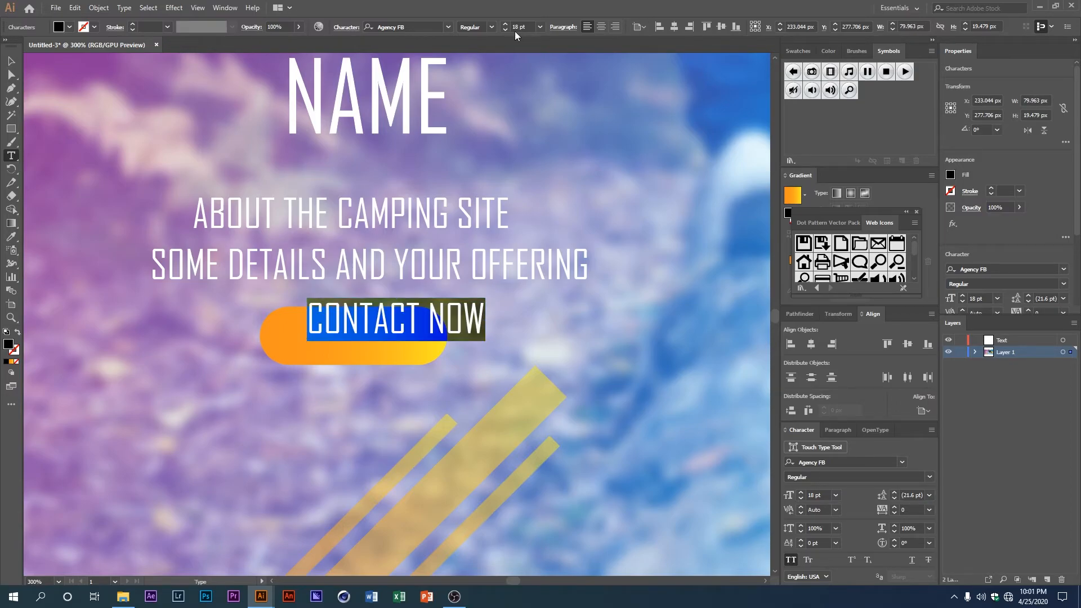
left_click(508, 28)
left_click(508, 28)
left_click(508, 28)
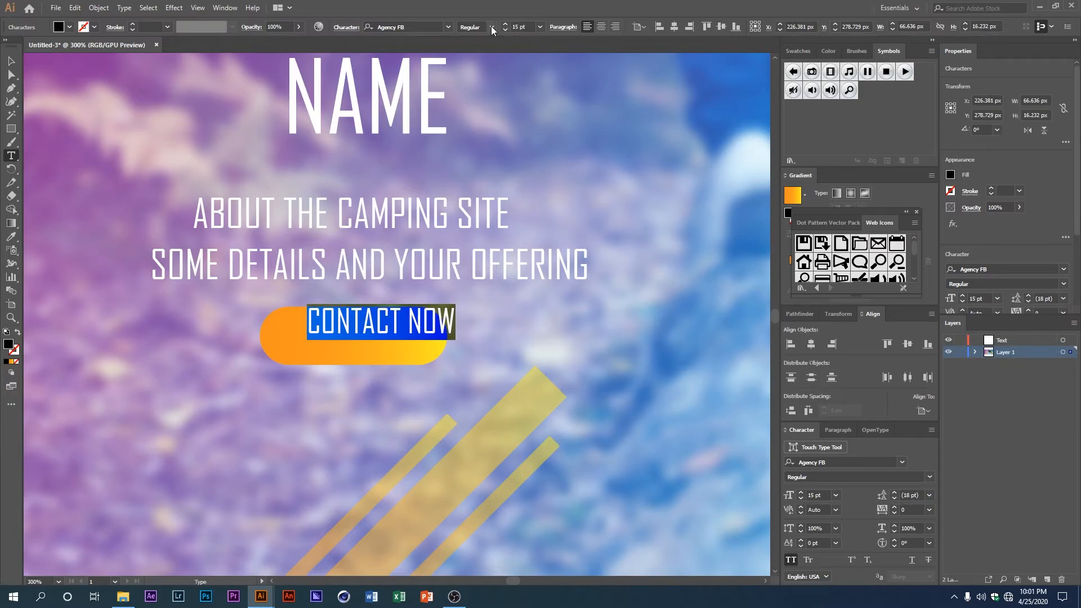
double_click(10, 63)
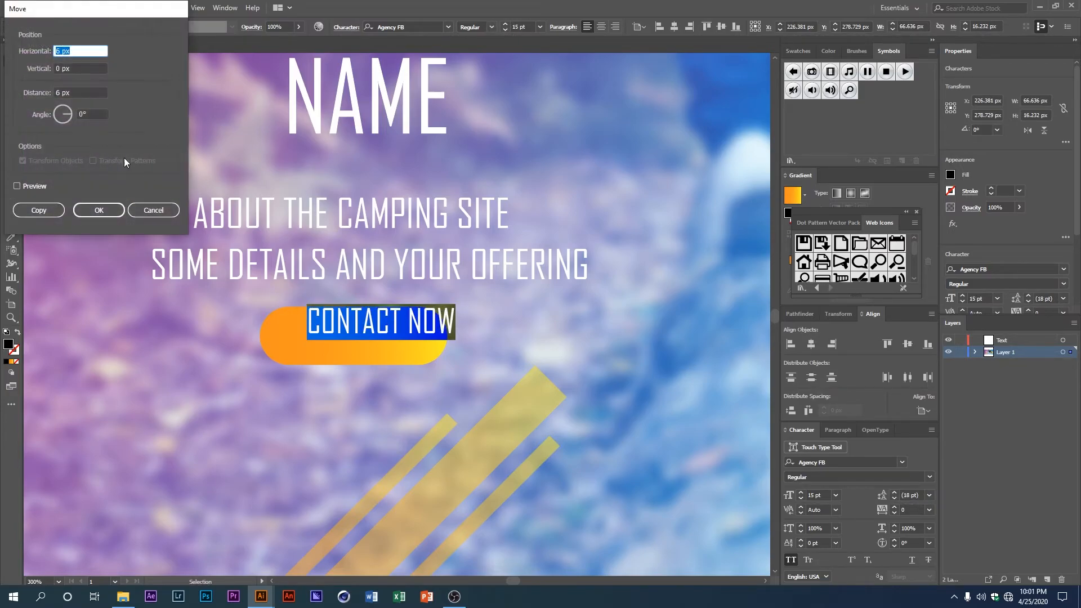
left_click(147, 209)
- Center the CONTACT NOW text on the button horizontally and vertically, aligning both objects to the selection
left_click_drag(331, 335, 326, 339)
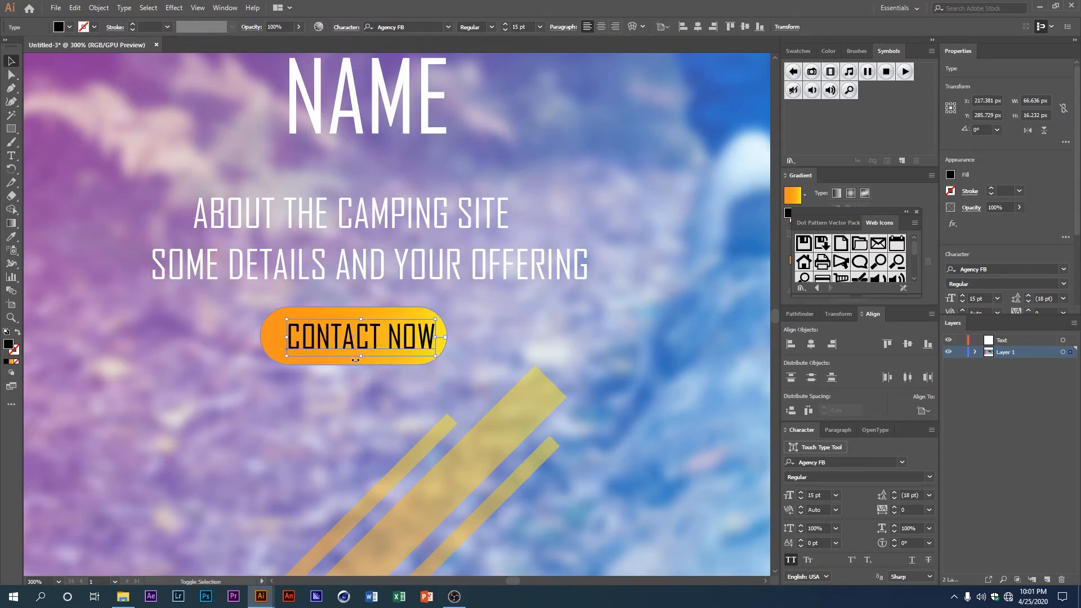
left_click(354, 361, "shift")
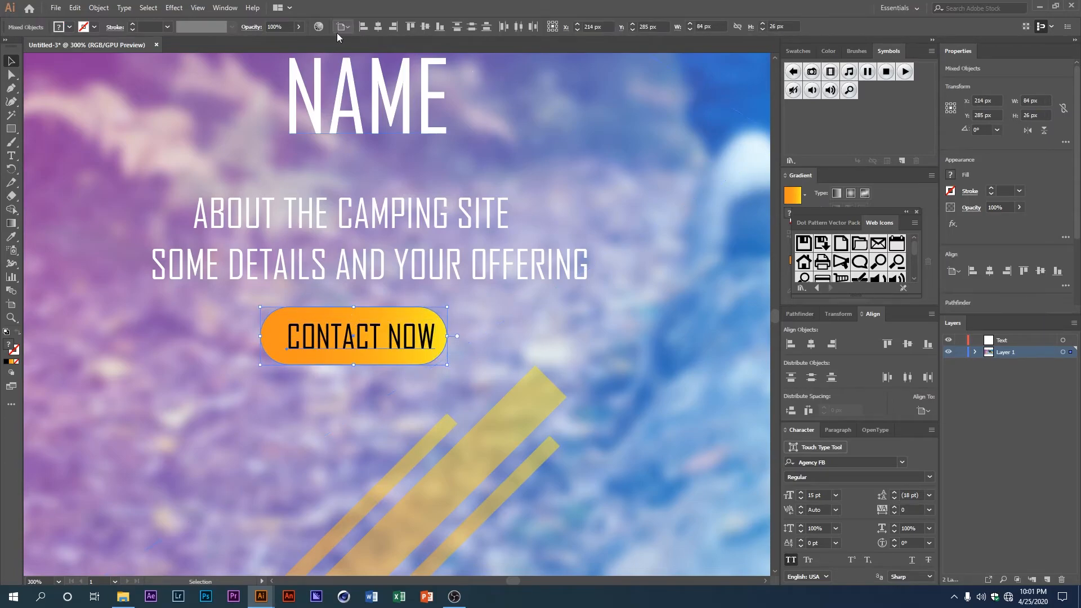
left_click(343, 28)
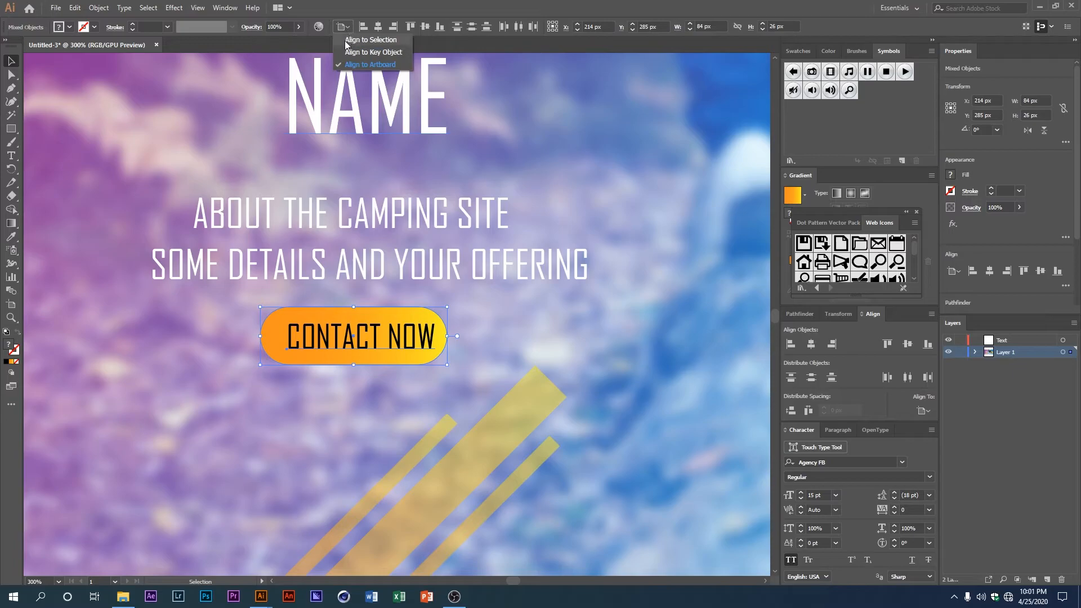
left_click(350, 39)
left_click(381, 27)
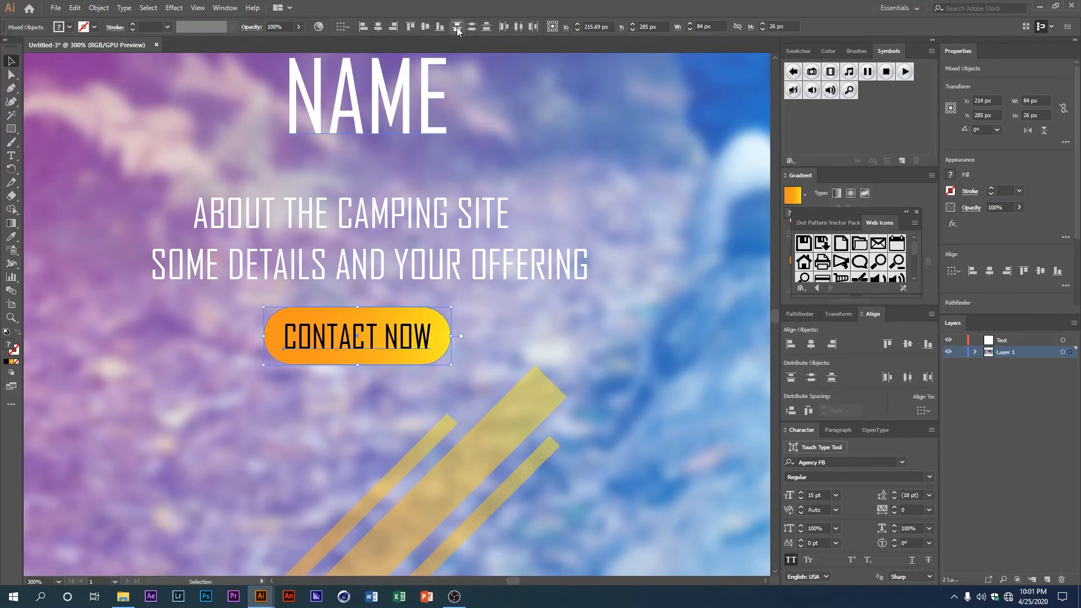
left_click(425, 28)
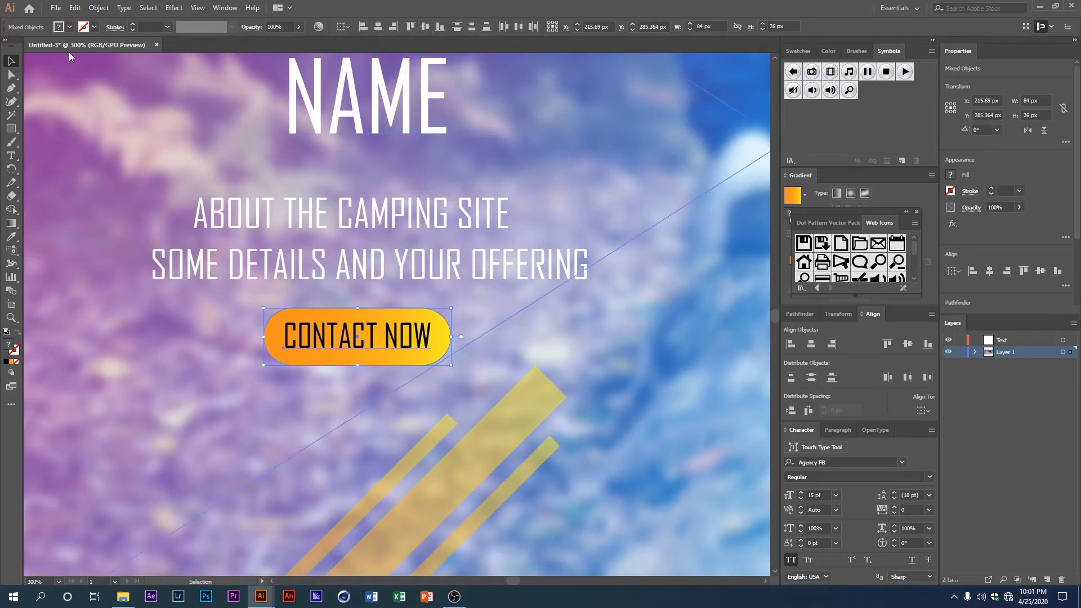
- Fill the CONTACT NOW text with white and clear the selection
left_click(334, 350)
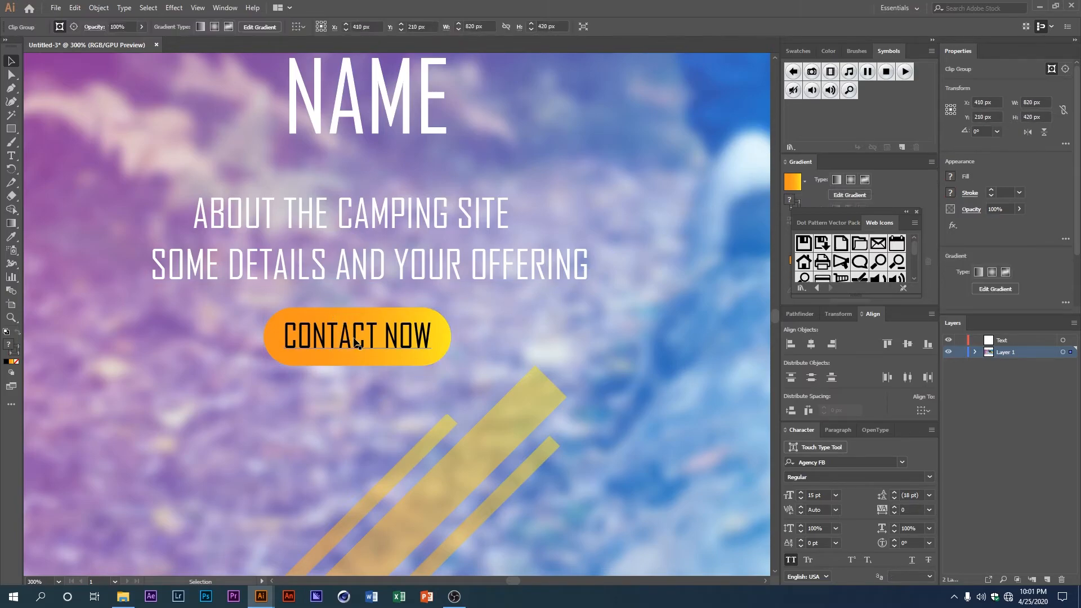
left_click(69, 27)
left_click(32, 49)
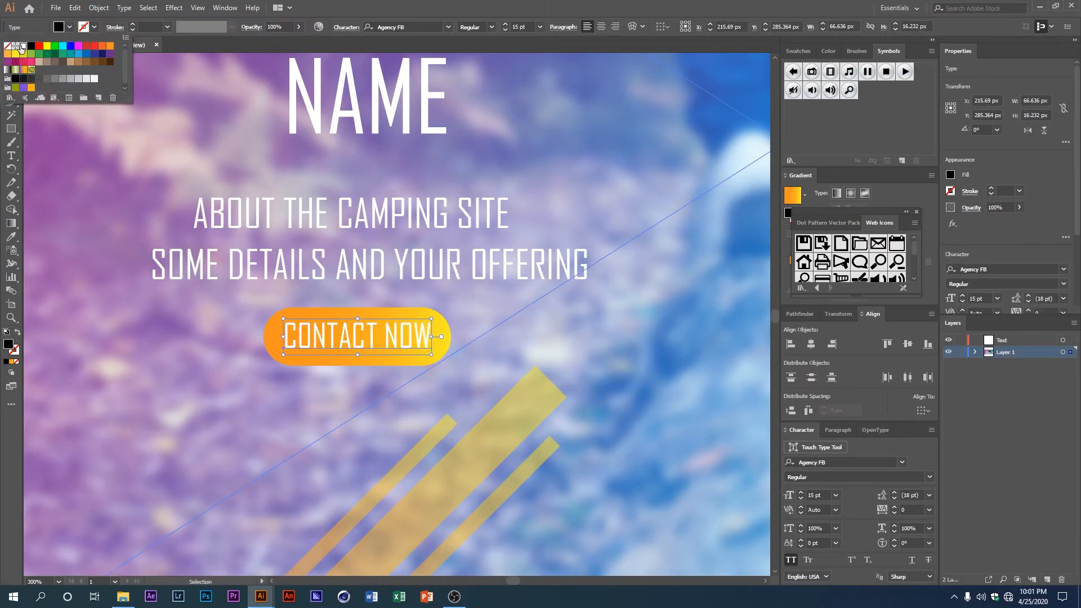
scroll(262, 383, "down", 1)
left_click(262, 383)
scroll(293, 371, "down", 1)
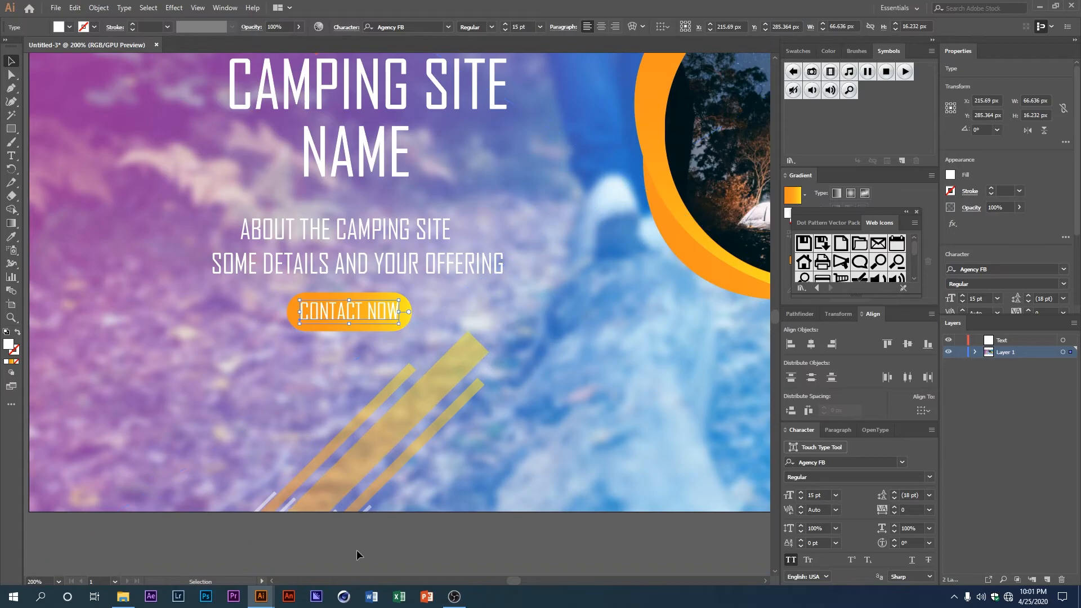
scroll(338, 445, "down", 1)
scroll(330, 423, "up", 1)
scroll(331, 423, "up", 1)
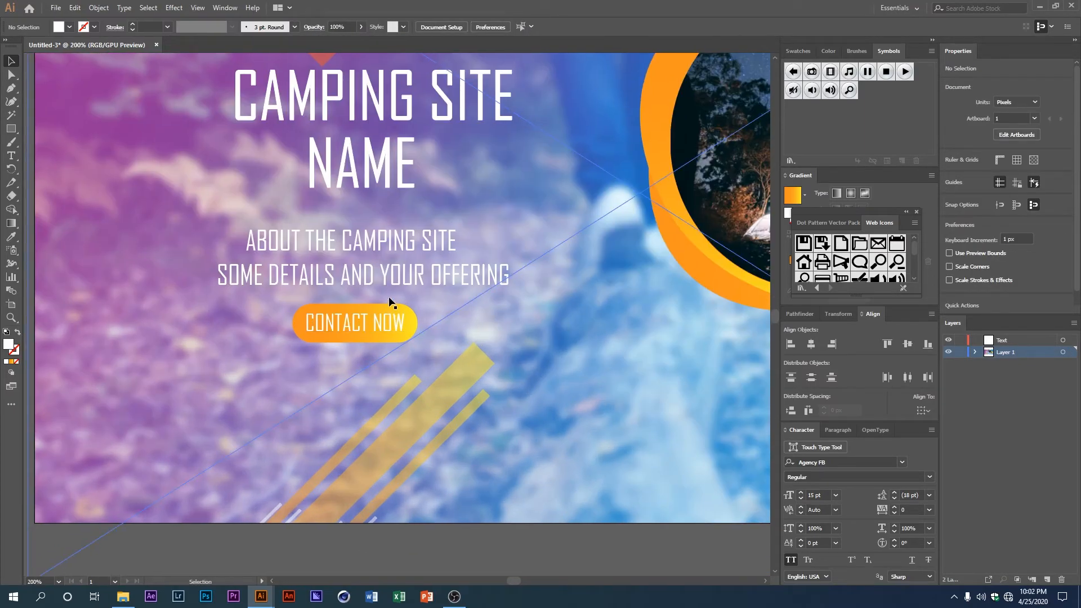
left_click(362, 360)
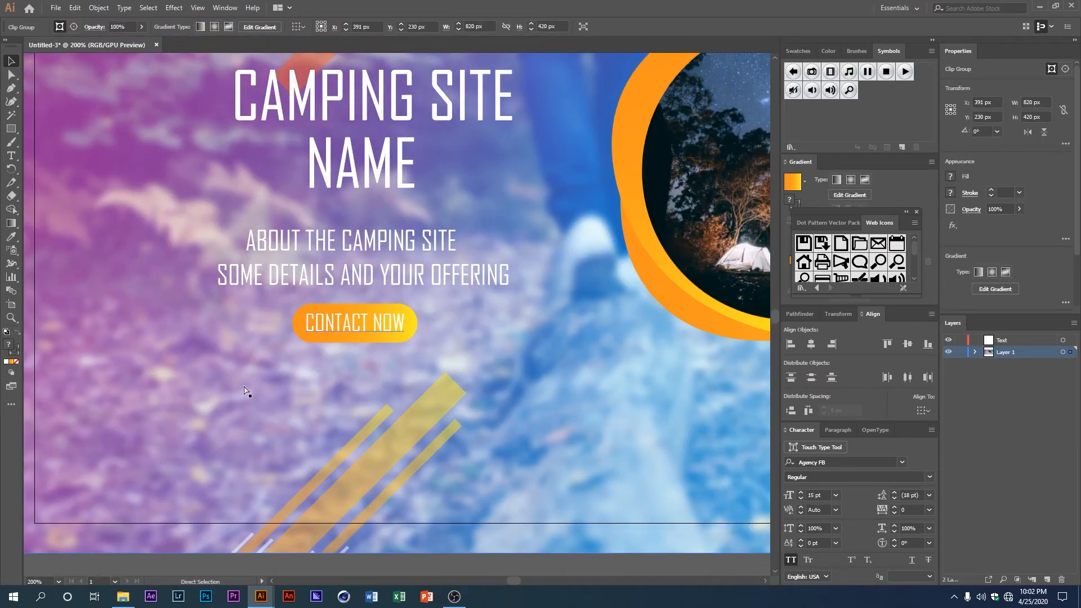
scroll(394, 473, "down", 2)
scroll(360, 453, "up", 3)
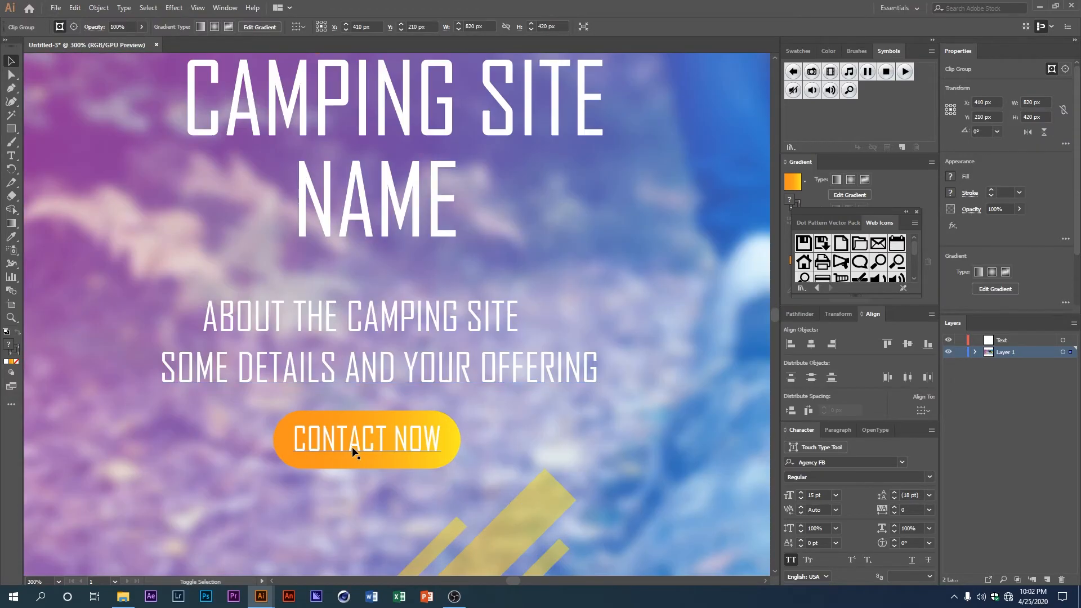
- Move the button and its CONTACT NOW text down about 15 px, away from the subtitle lines
left_click(360, 458, "shift")
scroll(359, 457, "down", 1)
left_click_drag(349, 465, 380, 438)
scroll(380, 438, "down", 1)
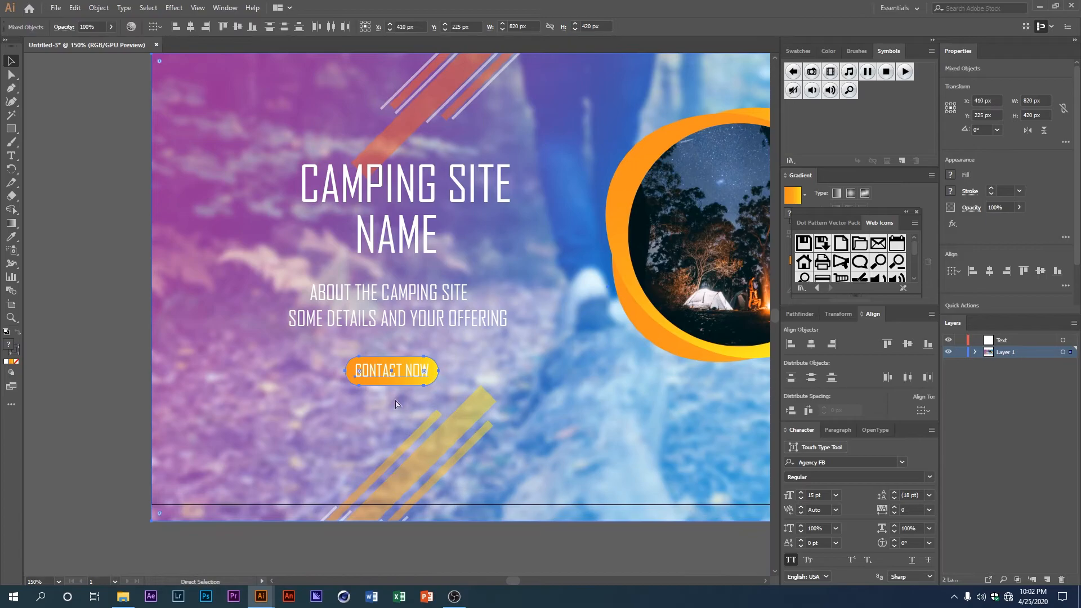
left_click(141, 390)
- Nudge the background clip group up so it lines up with the artboard edges, and clear the selection
left_click(214, 413)
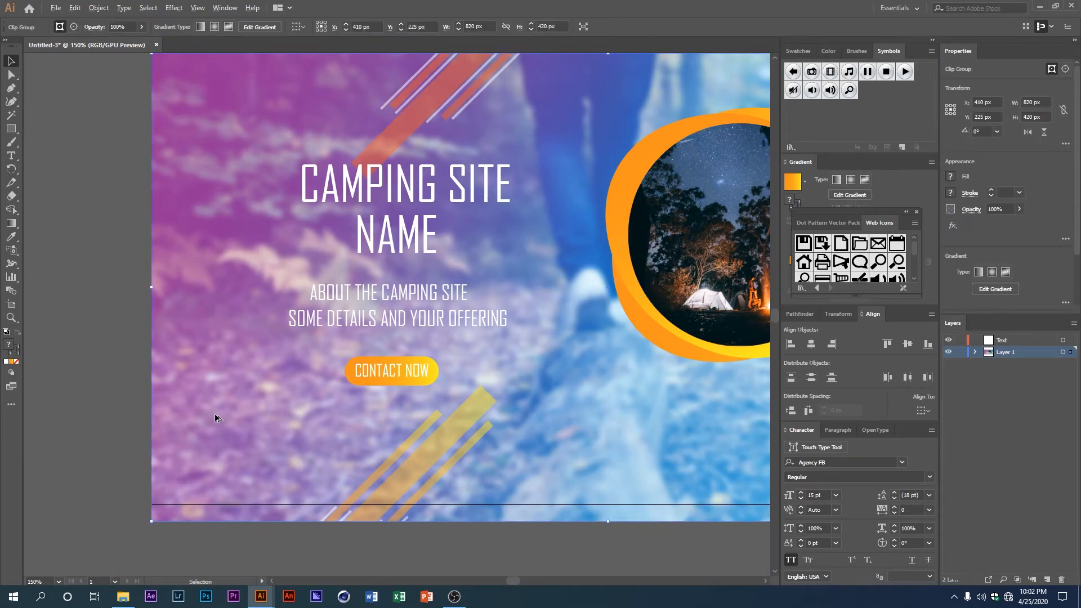
scroll(224, 417, "down", 2)
key("Up")
key("Up")
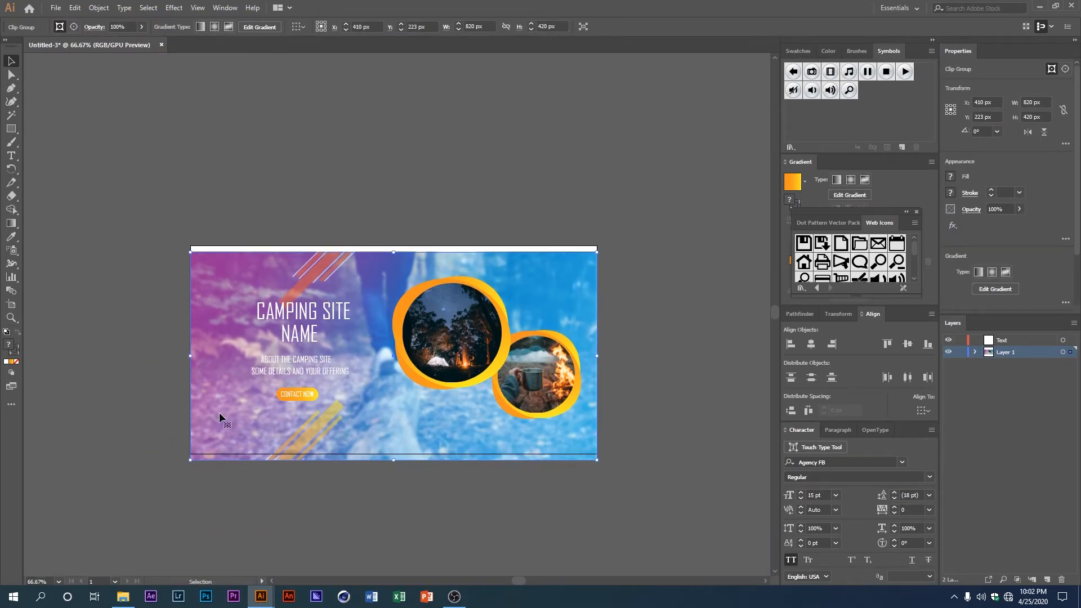
key("shift+Up")
key("shift+Up")
key("Up")
key("Up")
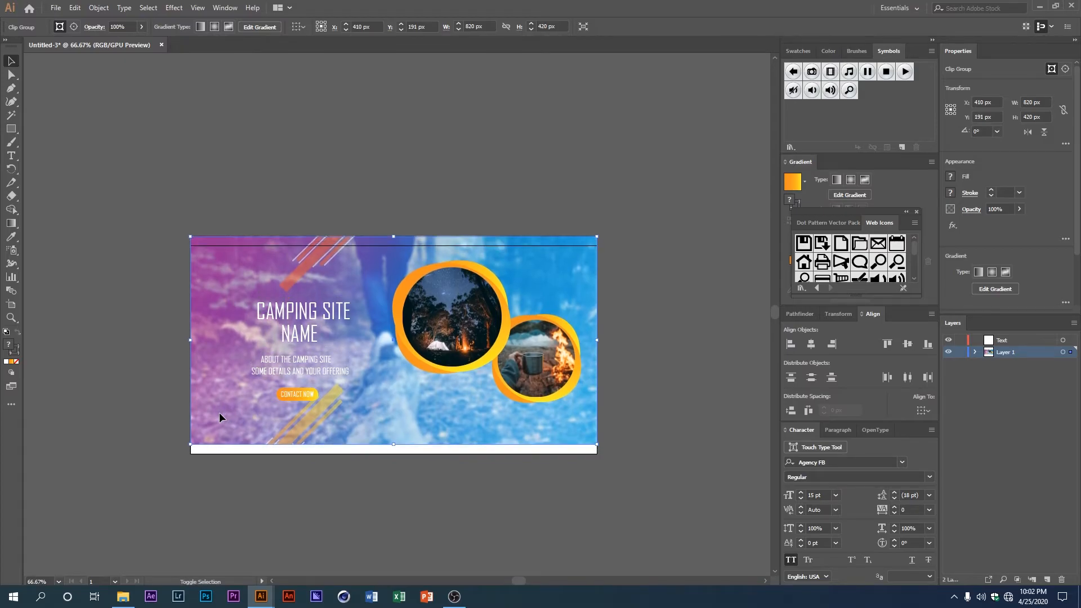
key("ctrl+shift+a")
scroll(296, 459, "up", 2)
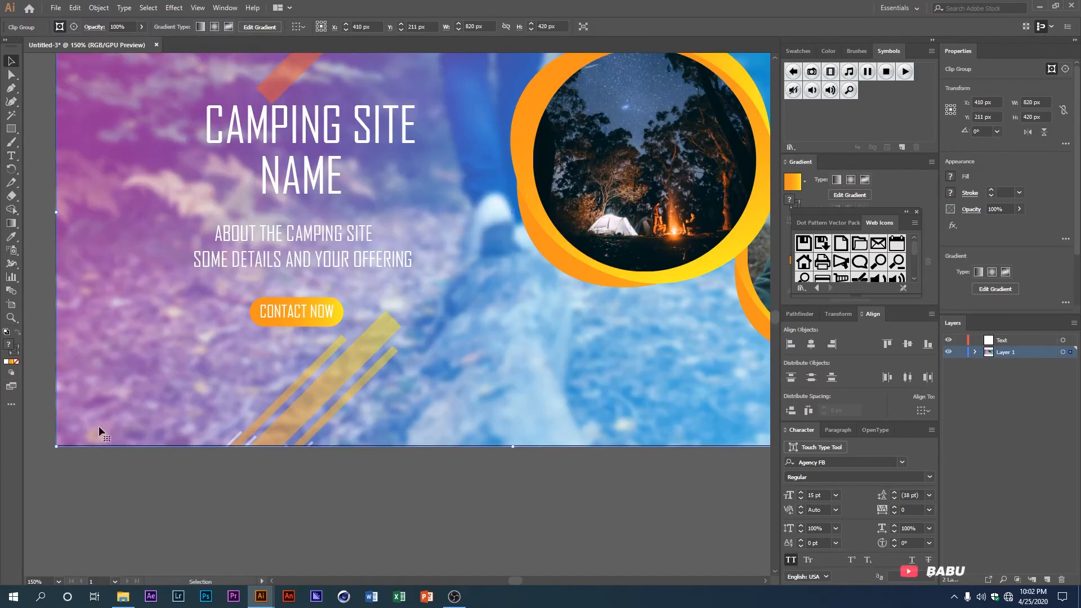
left_click_drag(220, 450, 241, 482)
scroll(263, 427, "up", 1)
left_click_drag(263, 427, 294, 403)
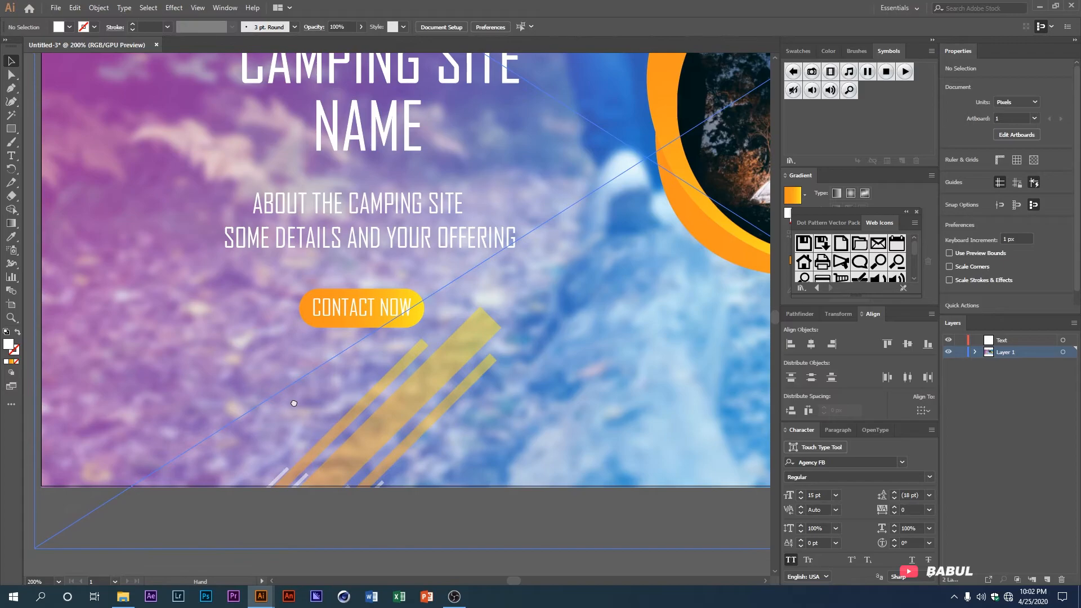
scroll(293, 384, "down", 3)
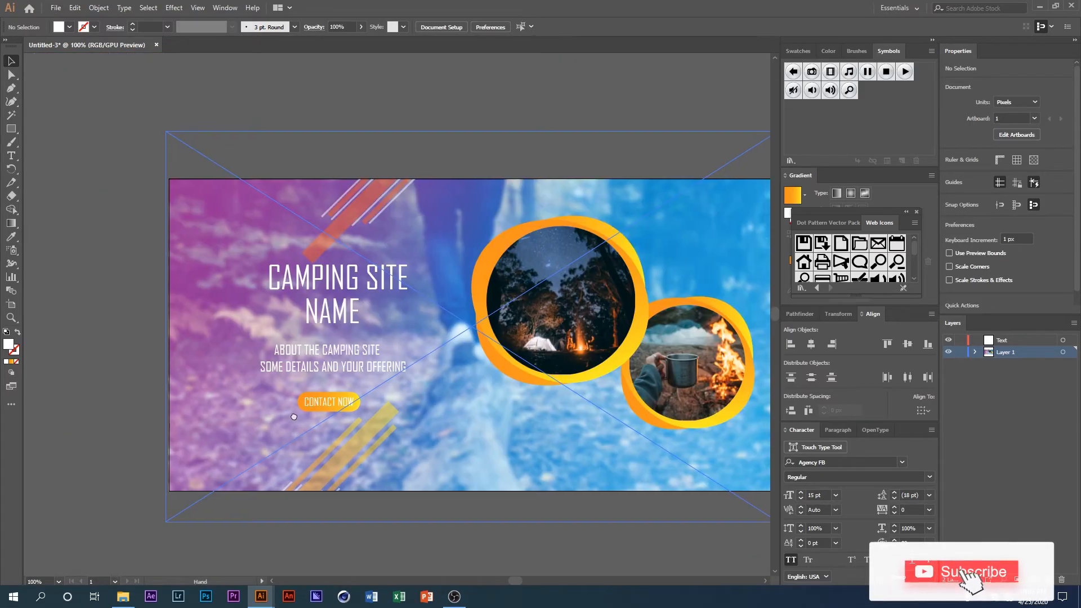
left_click_drag(294, 417, 263, 415)
scroll(296, 420, "down", 1)
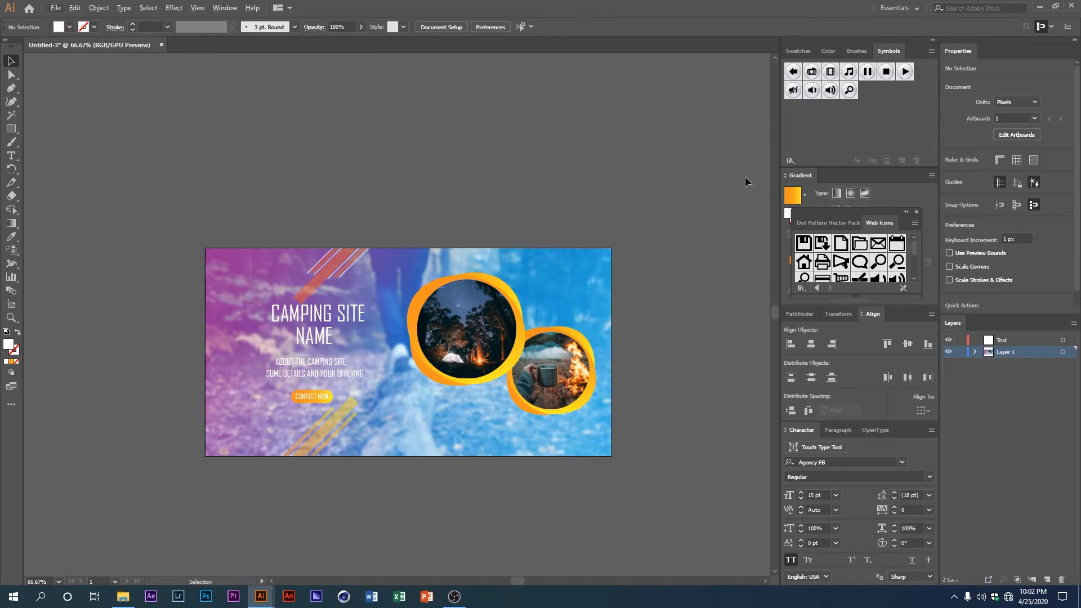
left_click(790, 161)
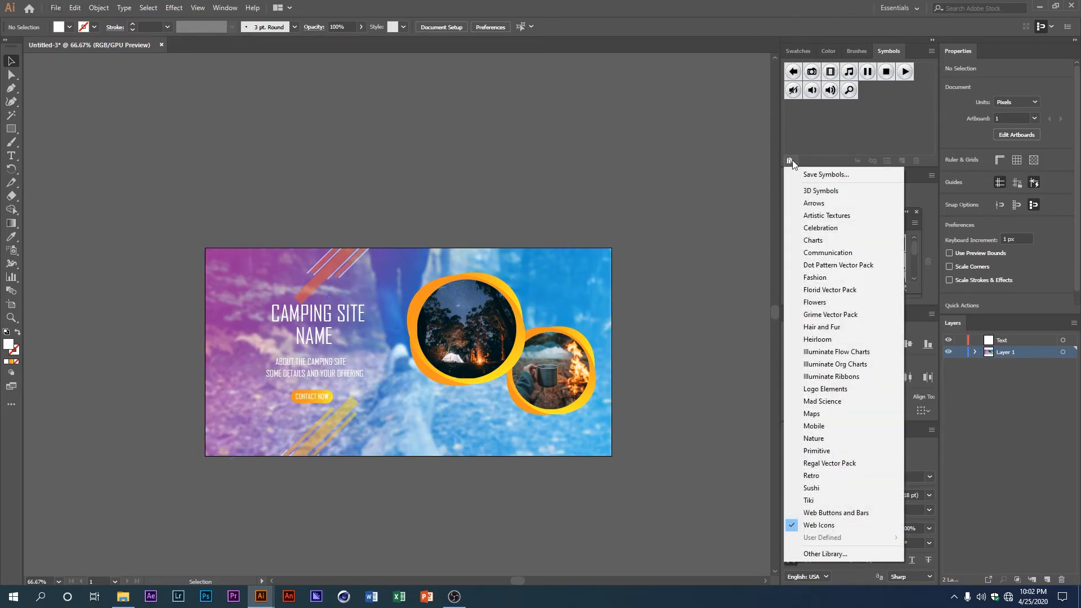
left_click(794, 114)
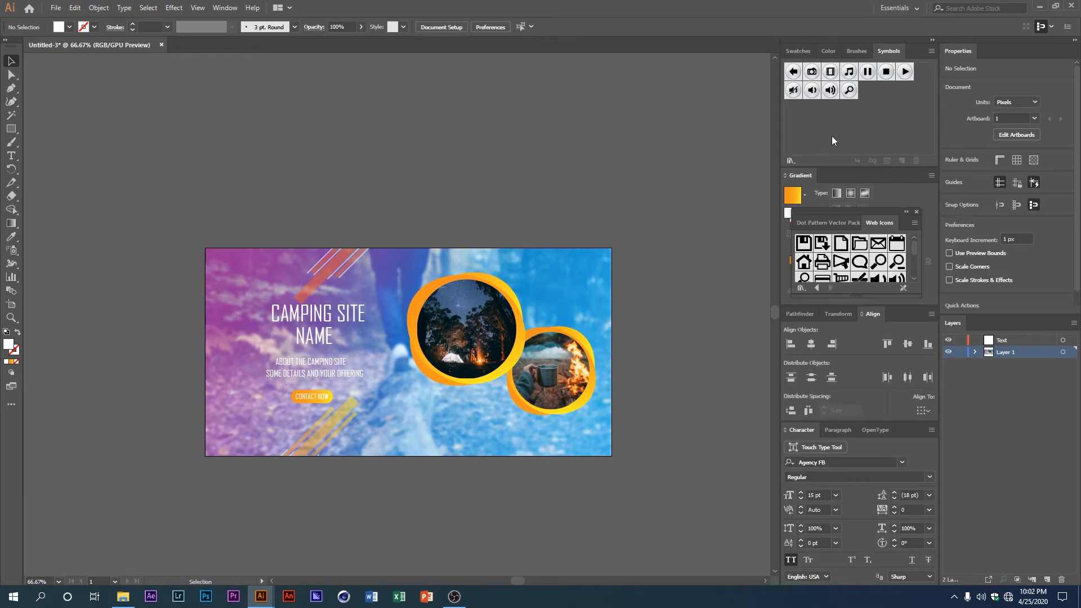
left_click(236, 6)
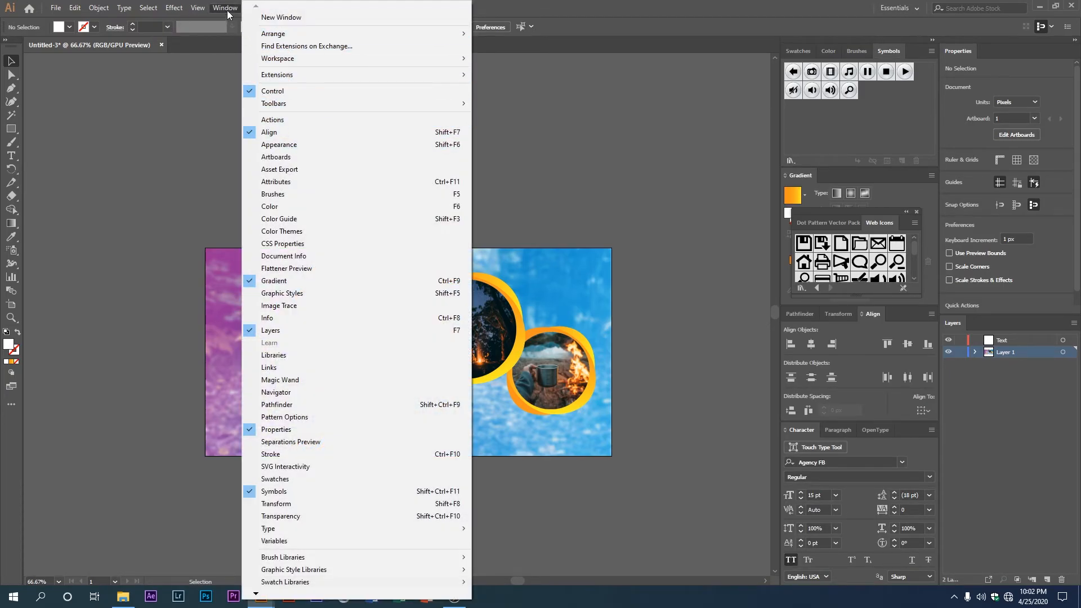
left_click(904, 49)
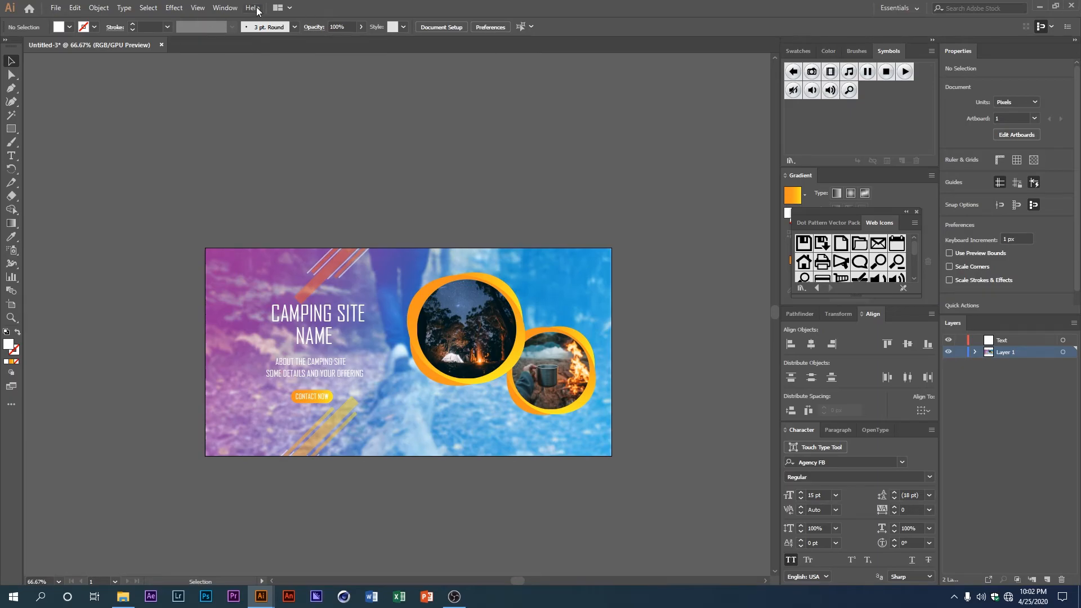
left_click(222, 9)
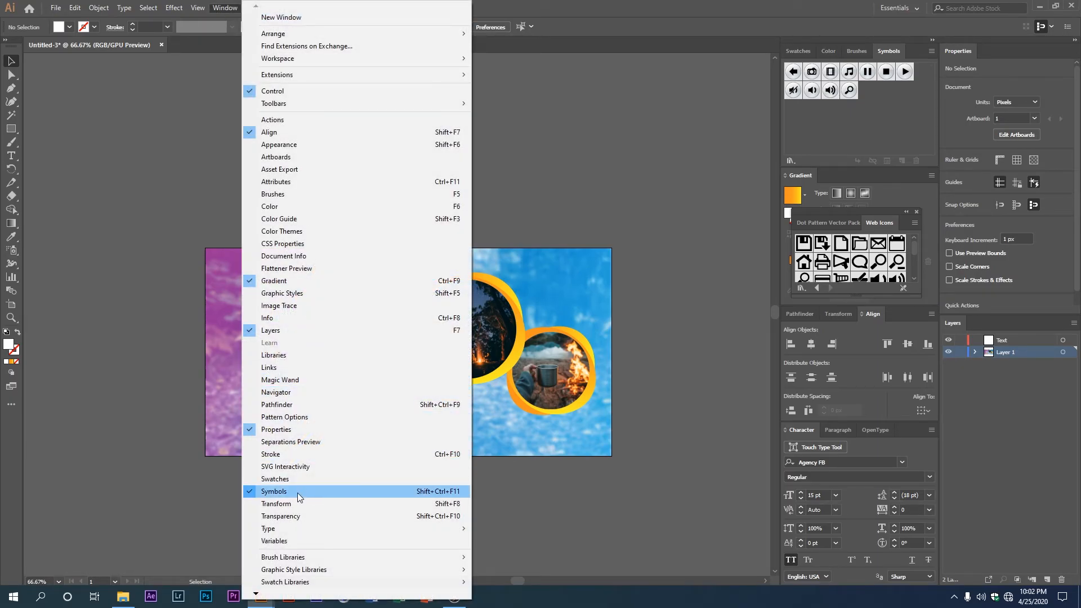
- Open the Mobile symbol library and place its orange phone symbol on the banner, below and left of the CONTACT NOW button
left_click(790, 160)
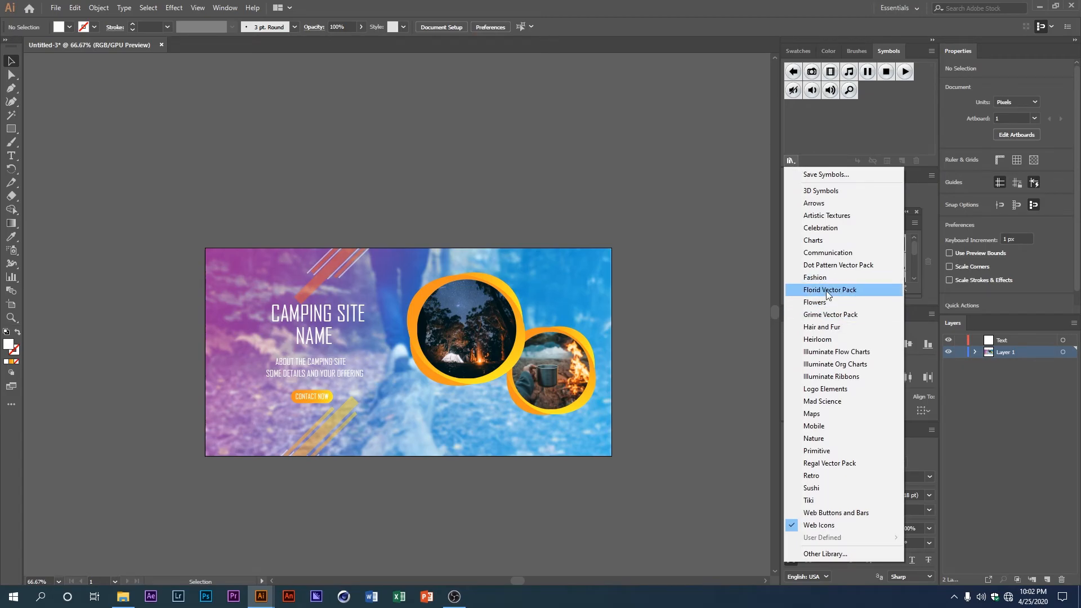
left_click(817, 426)
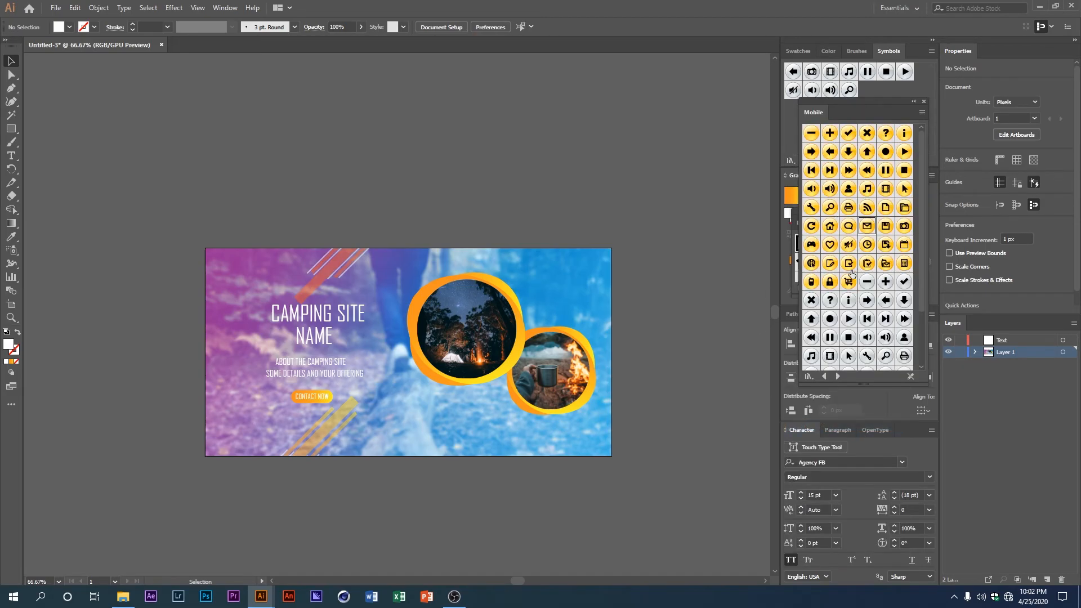
left_click_drag(810, 281, 268, 421)
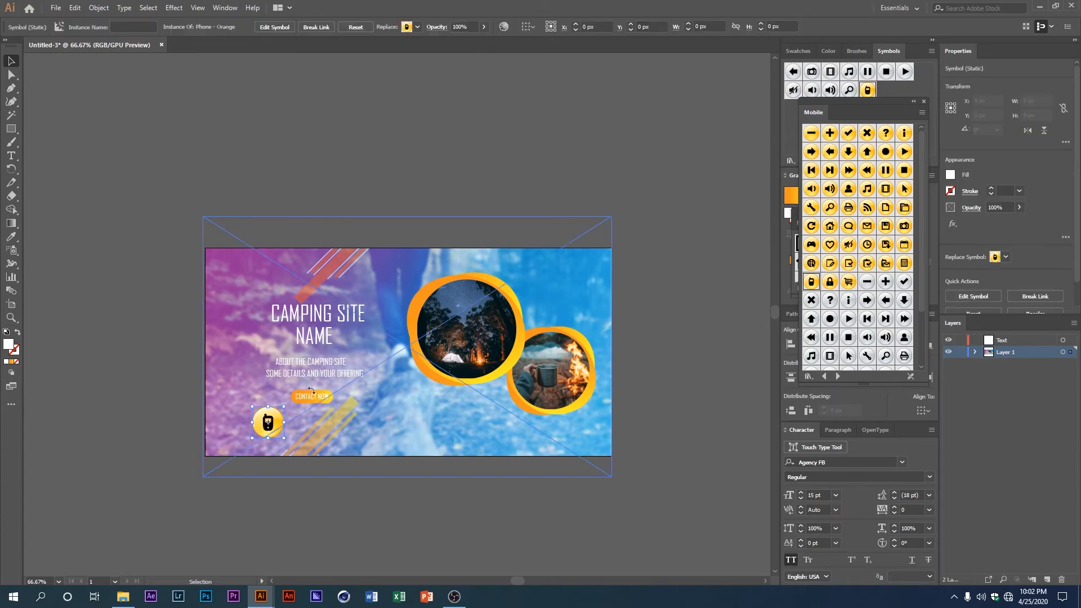
- Place the orange email symbol beside the phone symbol under the CONTACT NOW button and select both symbols
left_click_drag(874, 235, 363, 427)
scroll(307, 451, "up", 3)
left_click_drag(308, 452, 340, 441)
left_click_drag(430, 431, 363, 401)
left_click(247, 403, "shift")
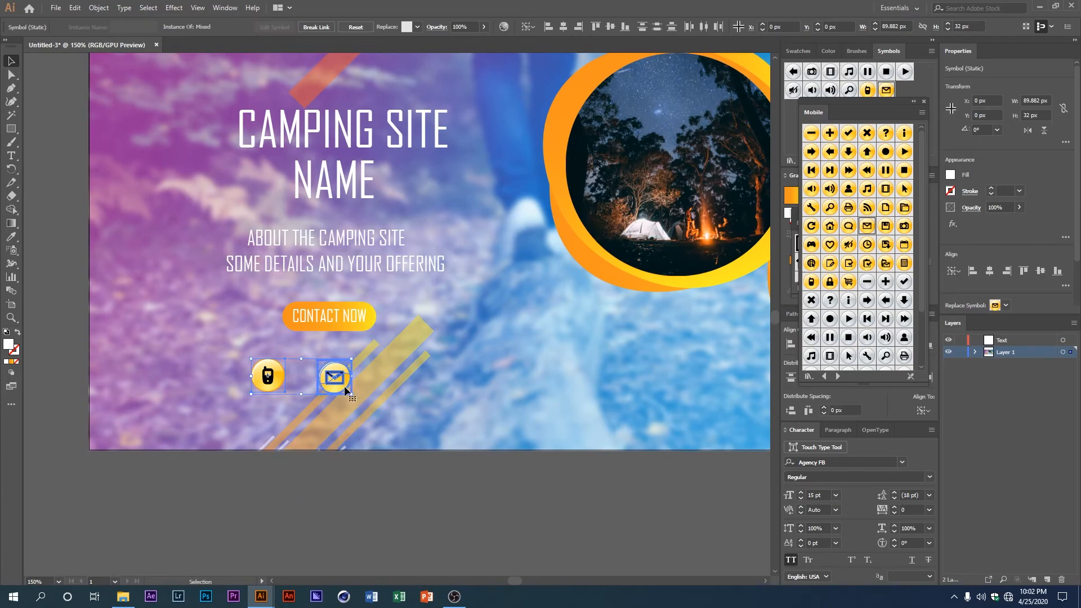
left_click(259, 421)
key("a")
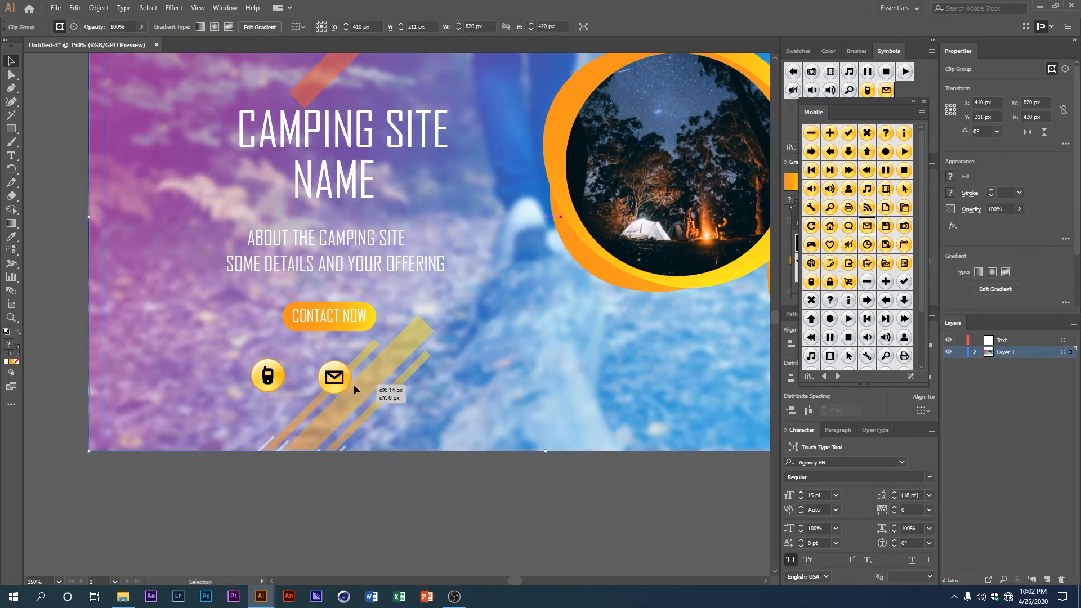
left_click_drag(324, 389, 338, 388)
key("ctrl+z")
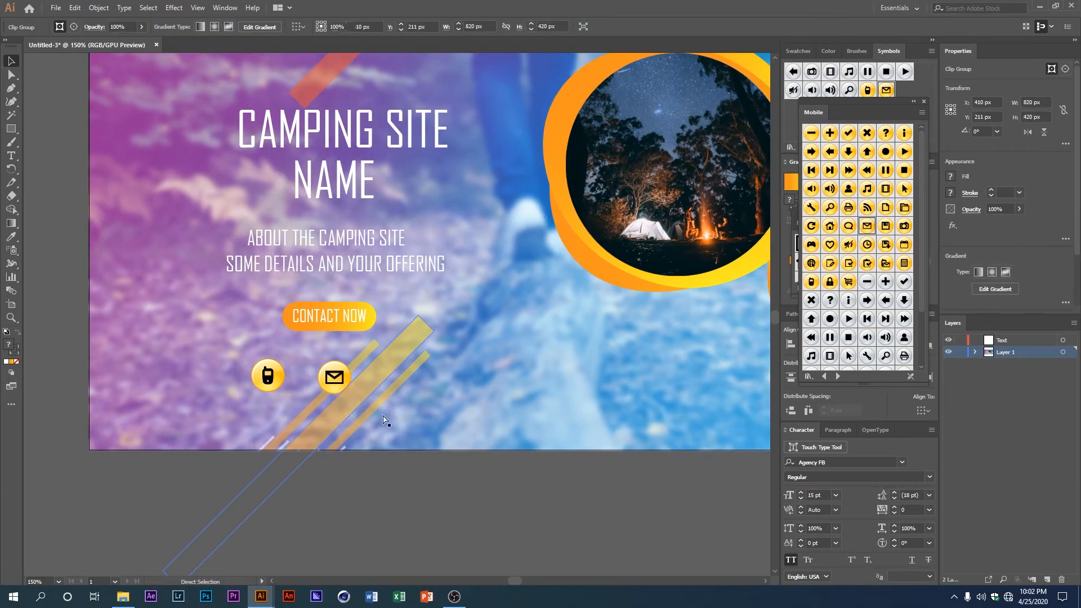
key("ctrl+z")
- Enlarge both contact symbols to about 38 px and move the email symbol farther right, level with the phone symbol
left_click_drag(406, 414, 525, 391)
left_click(383, 454)
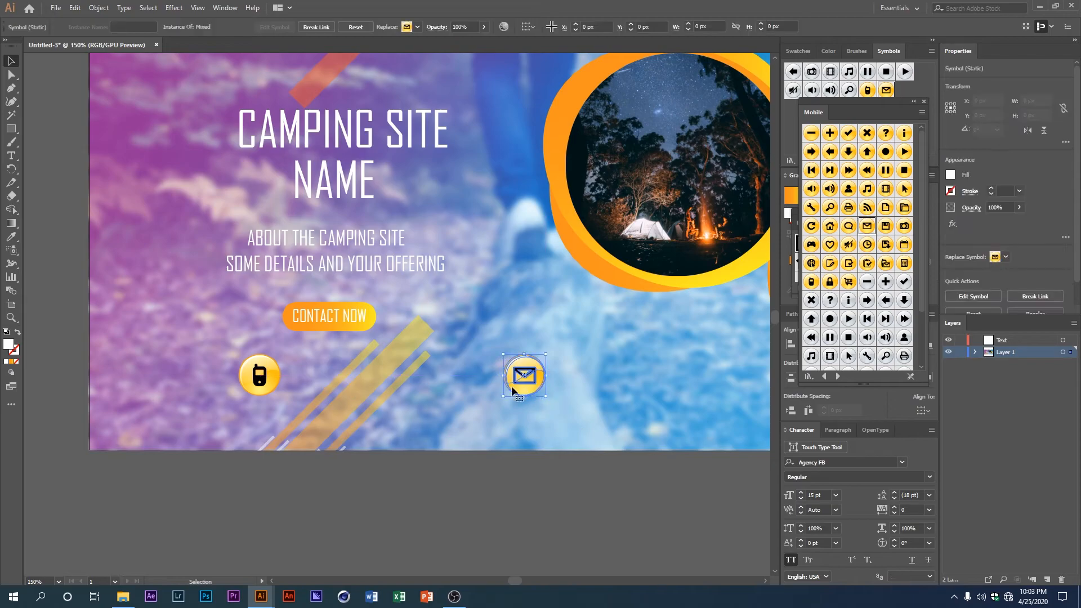
- Add a text object with the placeholder phone number just to the right of the phone symbol
key("t")
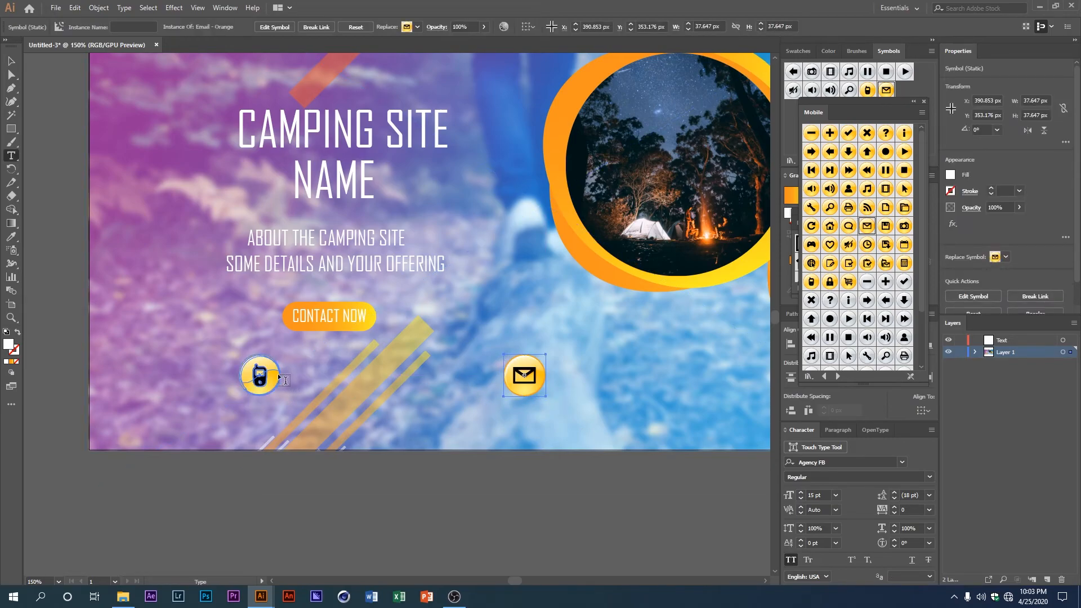
left_click(287, 375)
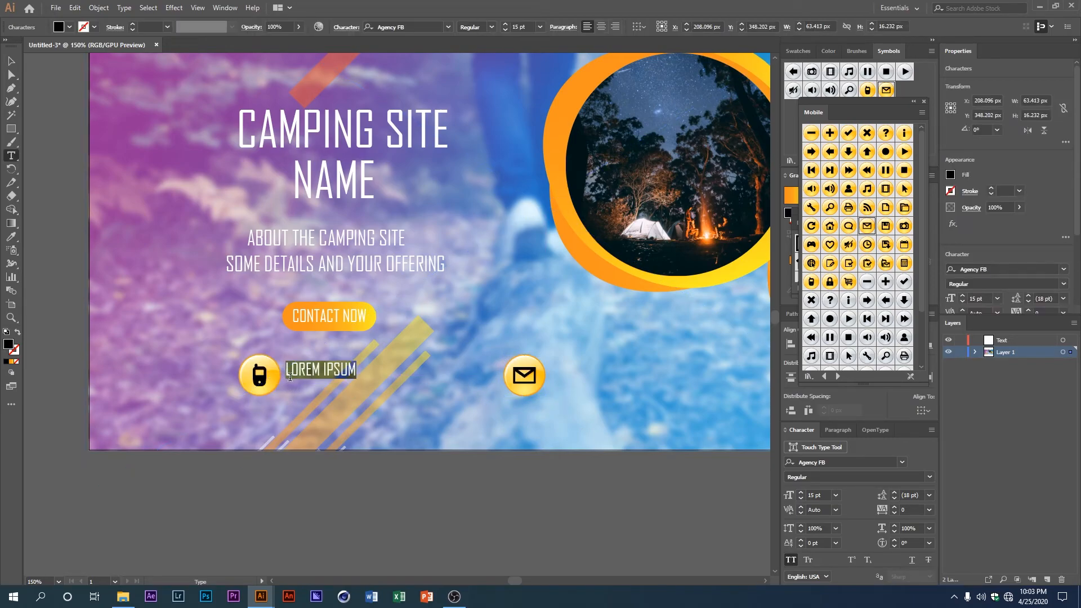
key("BackSpace")
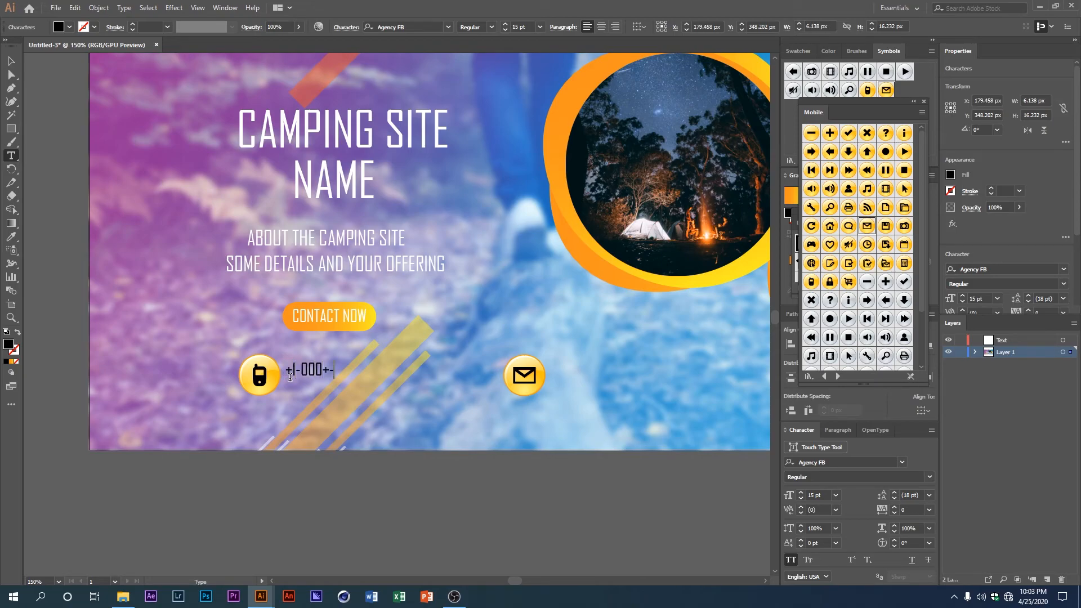
key("BackSpace")
key("BackSpace")
- Fill the entire phone number text with white
key("ctrl+a")
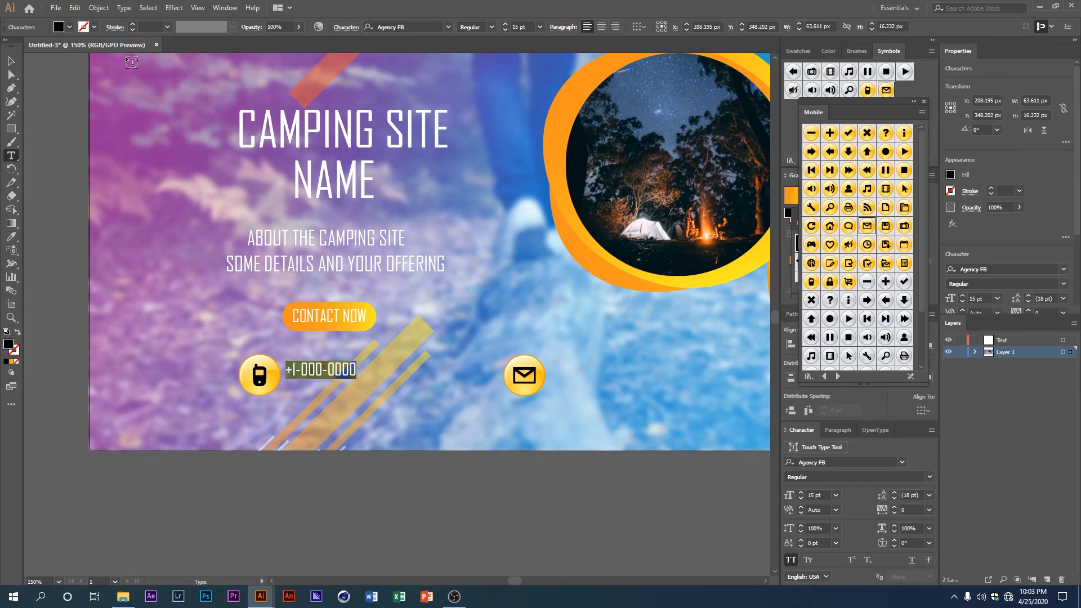
left_click(81, 27)
left_click(23, 47)
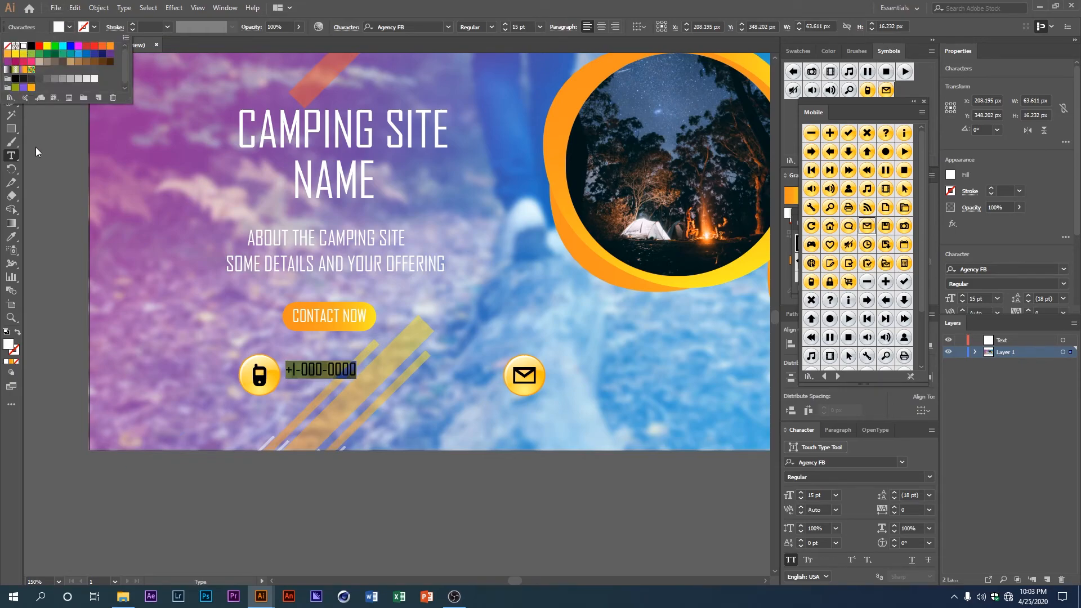
- Enlarge the phone number text to 25 pt and position it level with the phone symbol
left_click(505, 24)
left_click(506, 24)
left_click(504, 24)
left_click(11, 61)
left_click_drag(343, 368, 361, 378)
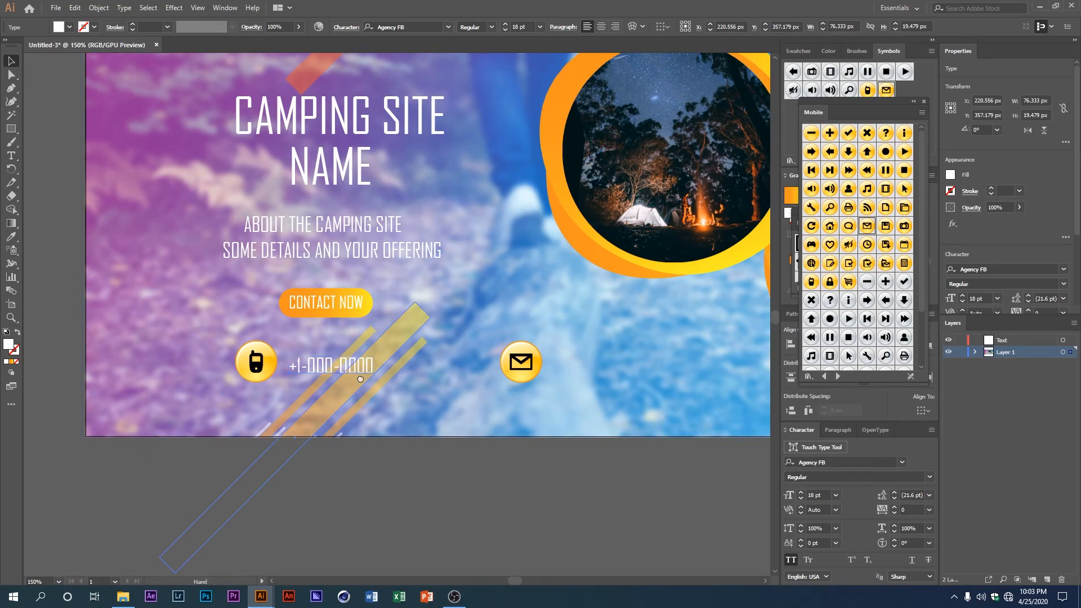
left_click(504, 26)
left_click(505, 26)
left_click(505, 26)
left_click(505, 26)
left_click(504, 26)
left_click(505, 26)
left_click(505, 25)
- Duplicate the phone number text beside the email symbol and replace the copy's content with the placeholder email address
left_click_drag(349, 370, 466, 377)
key("t")
triple_click(454, 373)
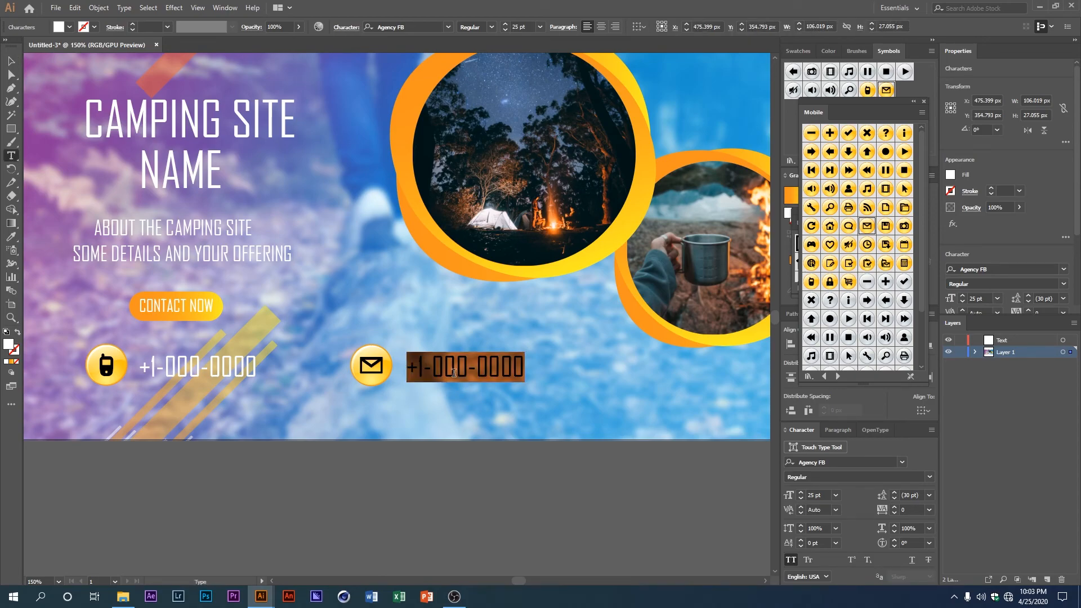
type("EMAILADDTR")
key("BackSpace")
key("BackSpace")
type("R")
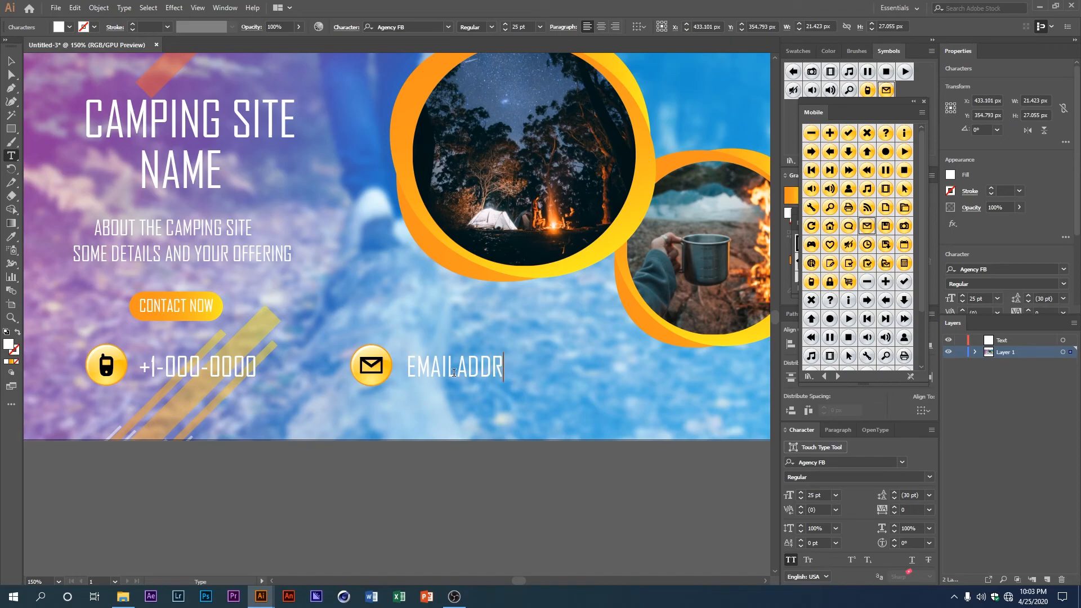
type("ESS@CAM")
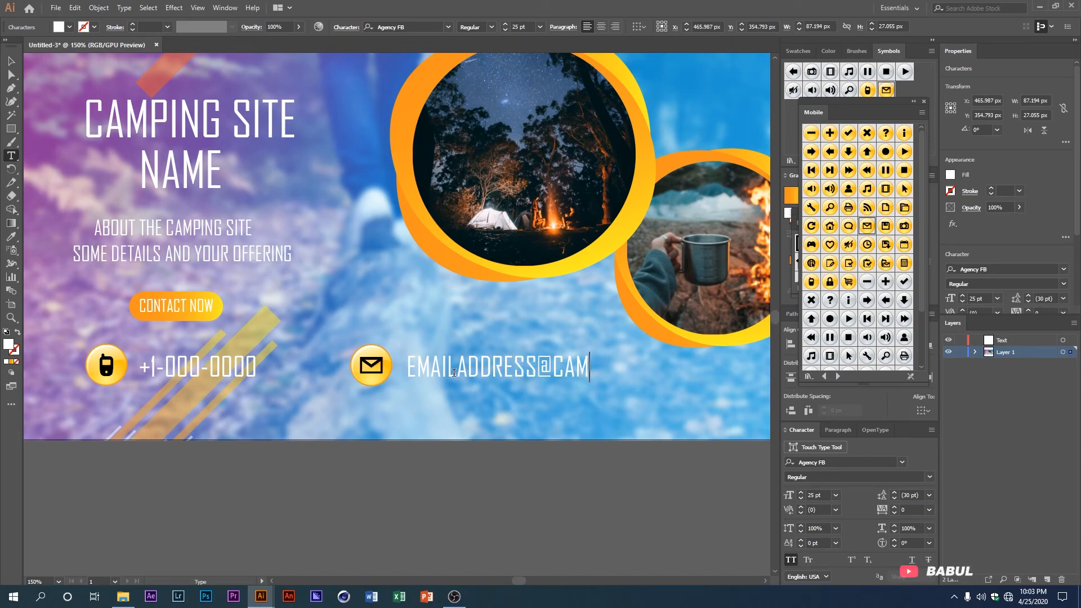
type("SITE.COM")
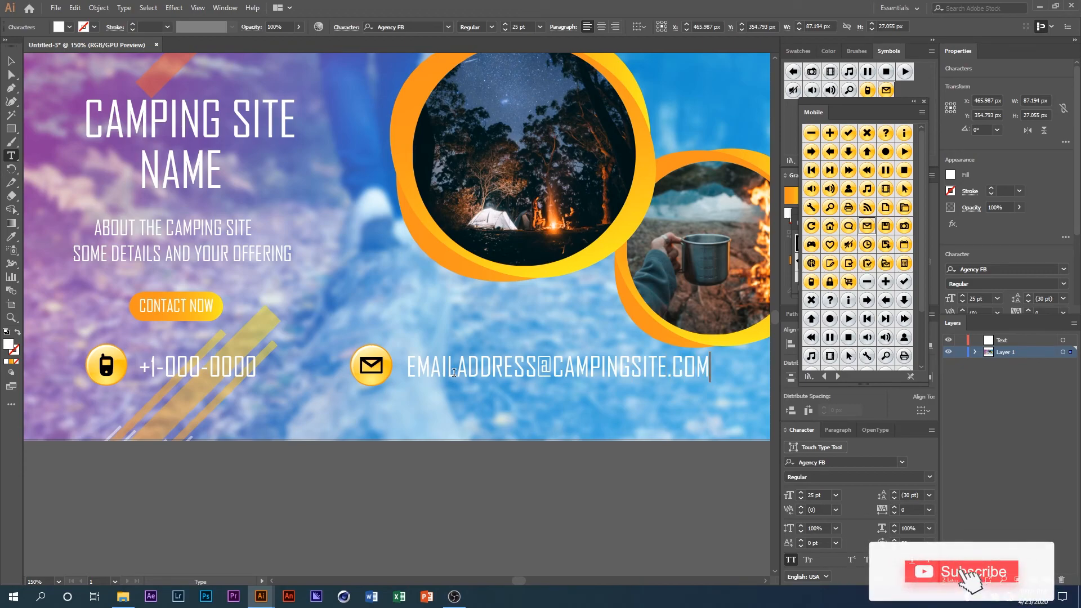
- Set the email address text to 12 pt and move it with the email symbol closer to the phone number
key("ctrl+a")
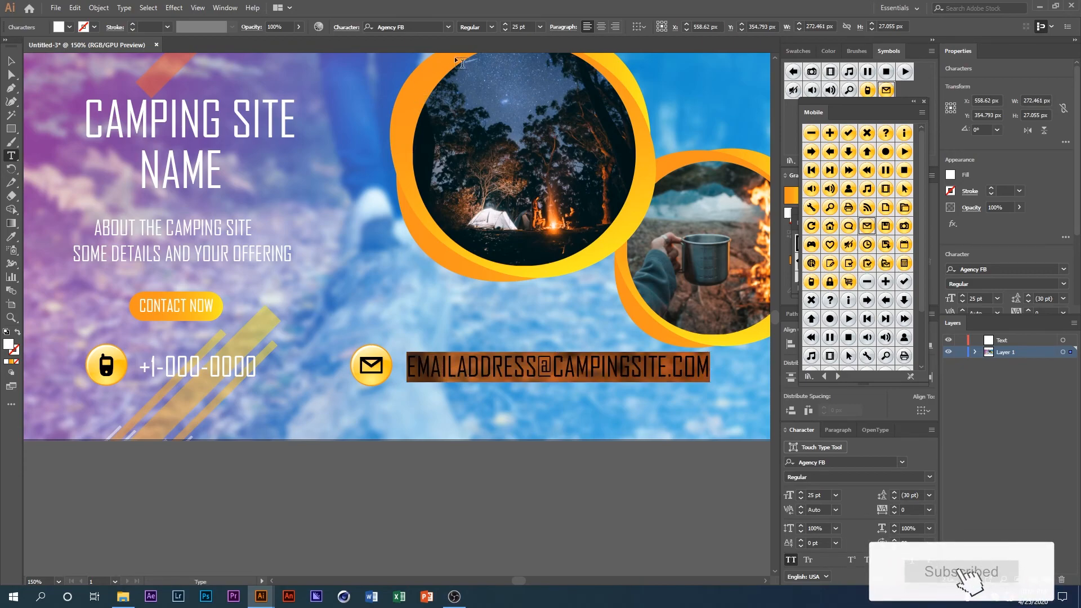
left_click(521, 26)
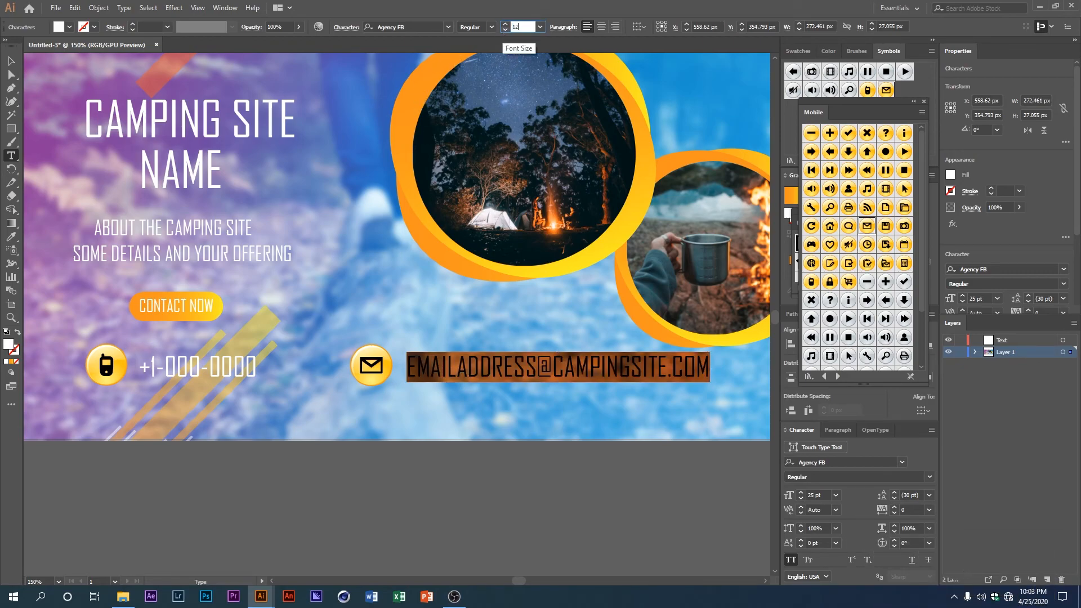
key("Return")
left_click(12, 60)
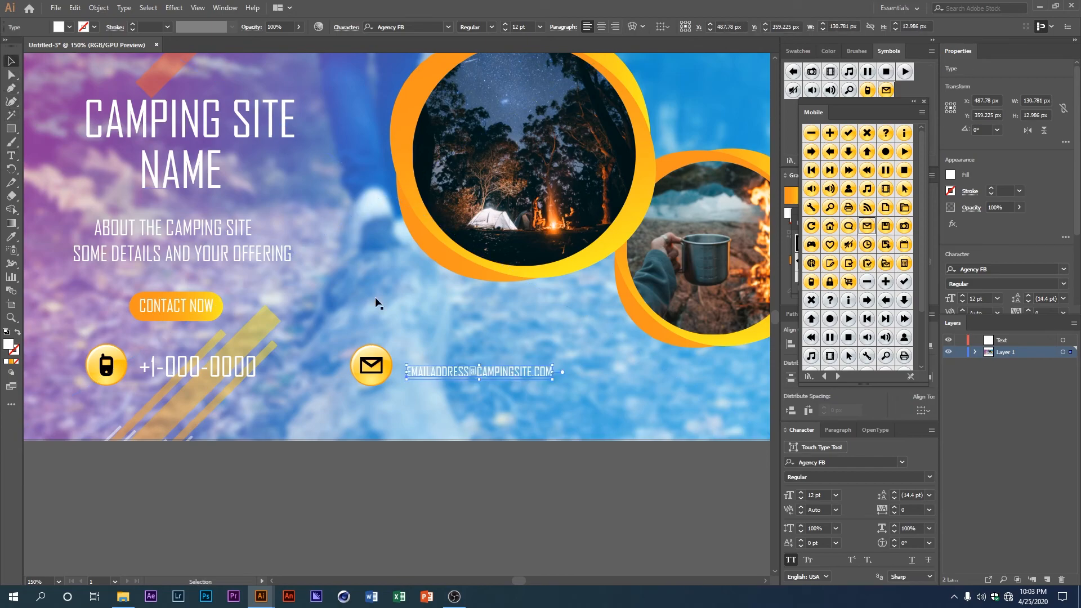
left_click_drag(427, 364, 400, 378)
- Apply a Drop Shadow to the CONTACT NOW button: Multiply, 50% opacity, 3 px X offset, 2 px Y offset and 5 px blur
key("h")
key("h")
left_click(400, 370)
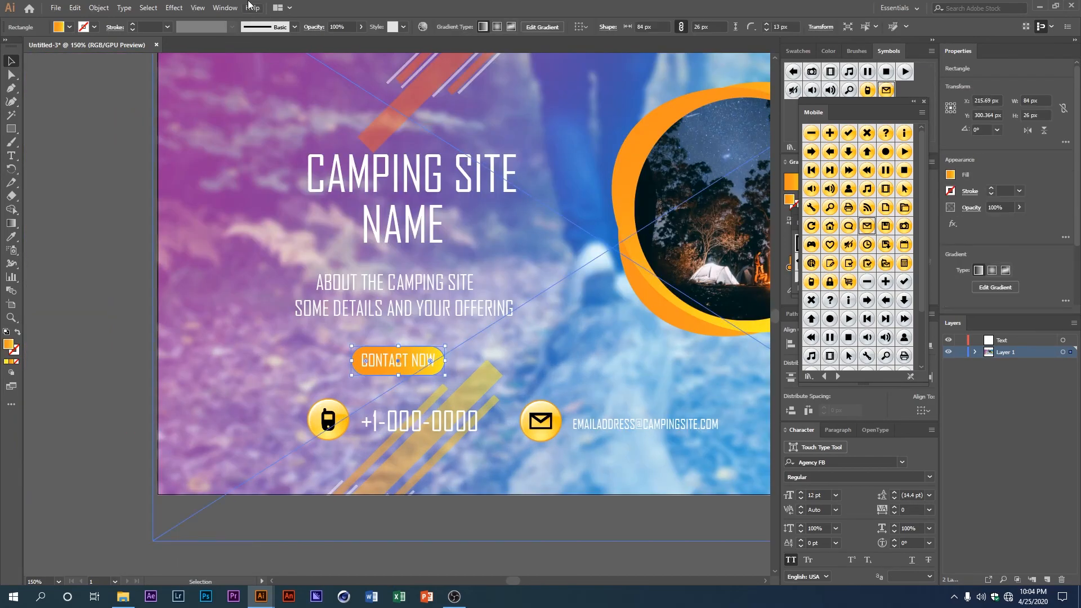
left_click(176, 7)
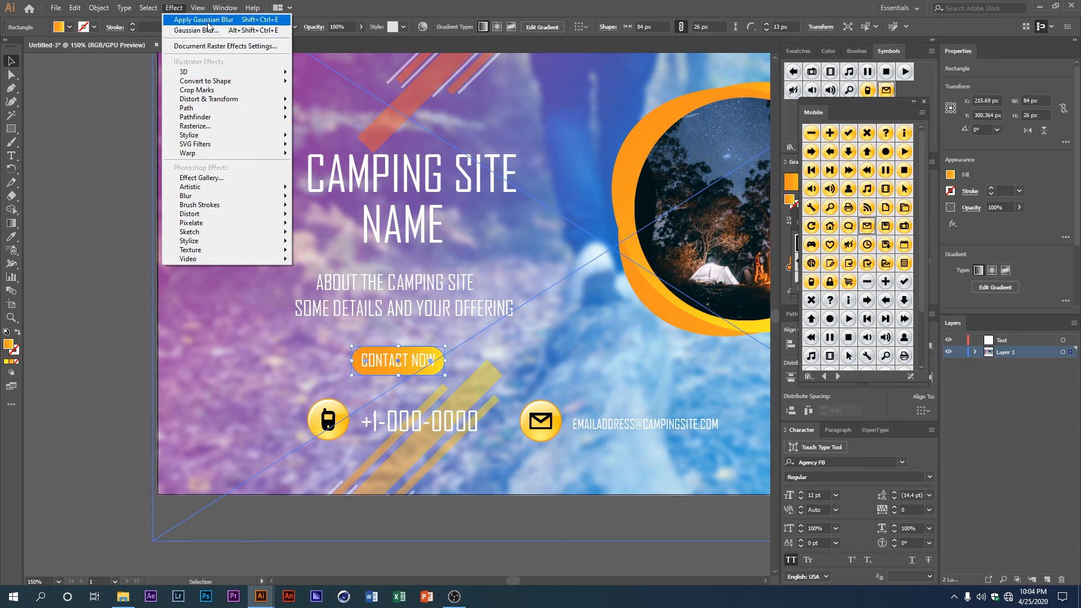
mouse_move(216, 137)
left_click(307, 138)
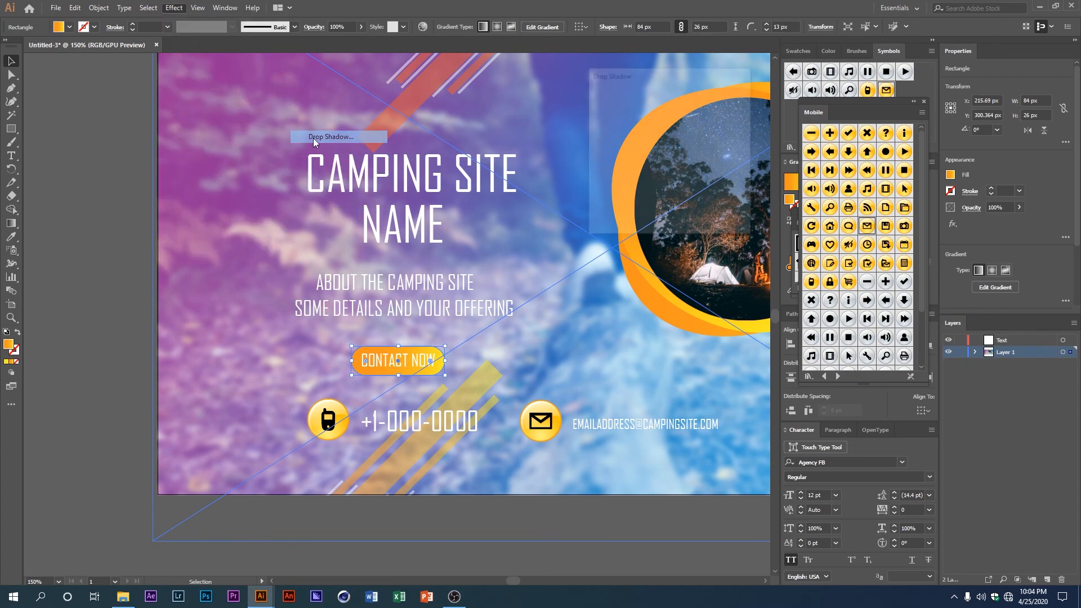
left_click(599, 213)
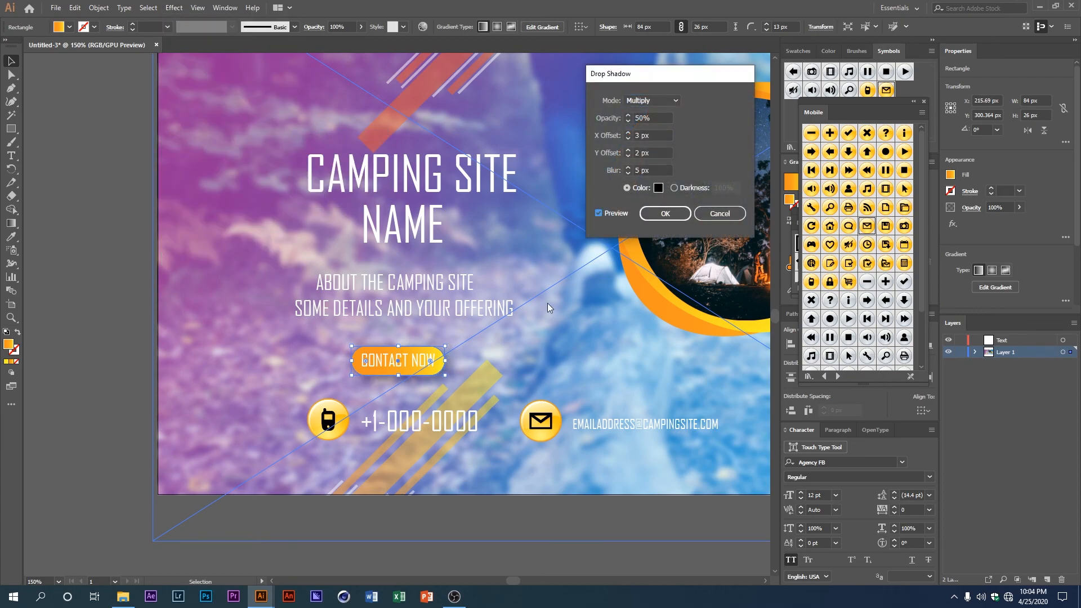
left_click(665, 213)
- Isolate the background clip group, apply the same Drop Shadow to the orange rings around both photos, and leave isolation mode
left_click_drag(642, 278, 325, 320)
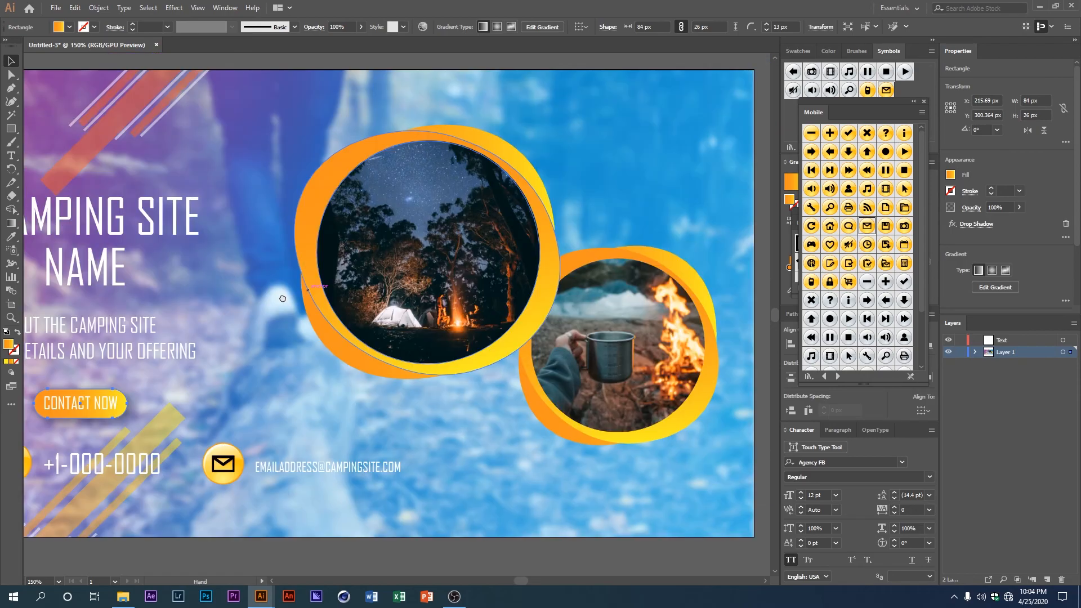
double_click(323, 311)
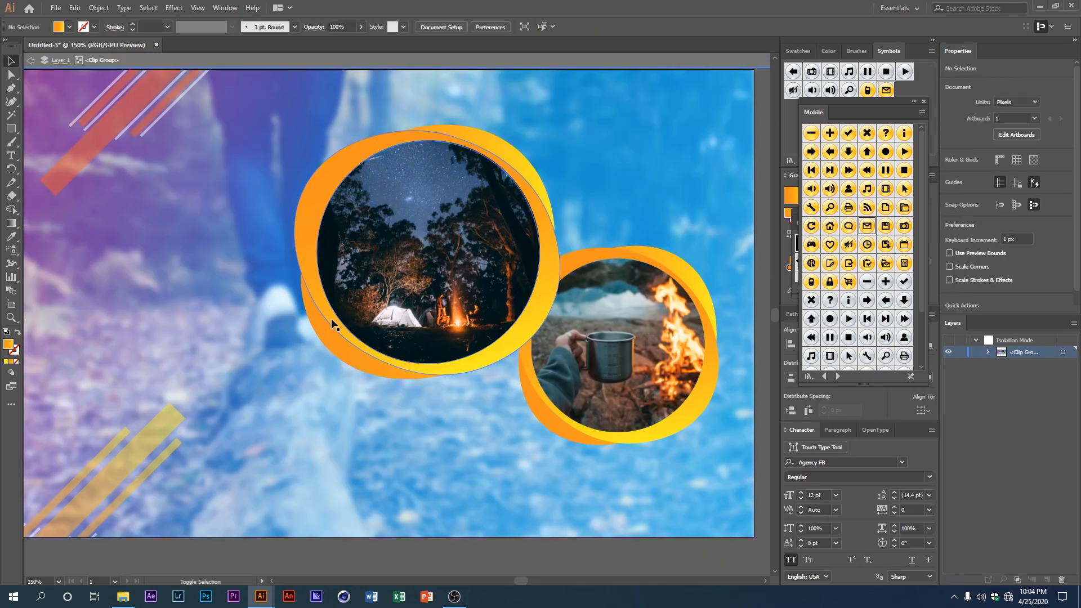
left_click(557, 420, "shift")
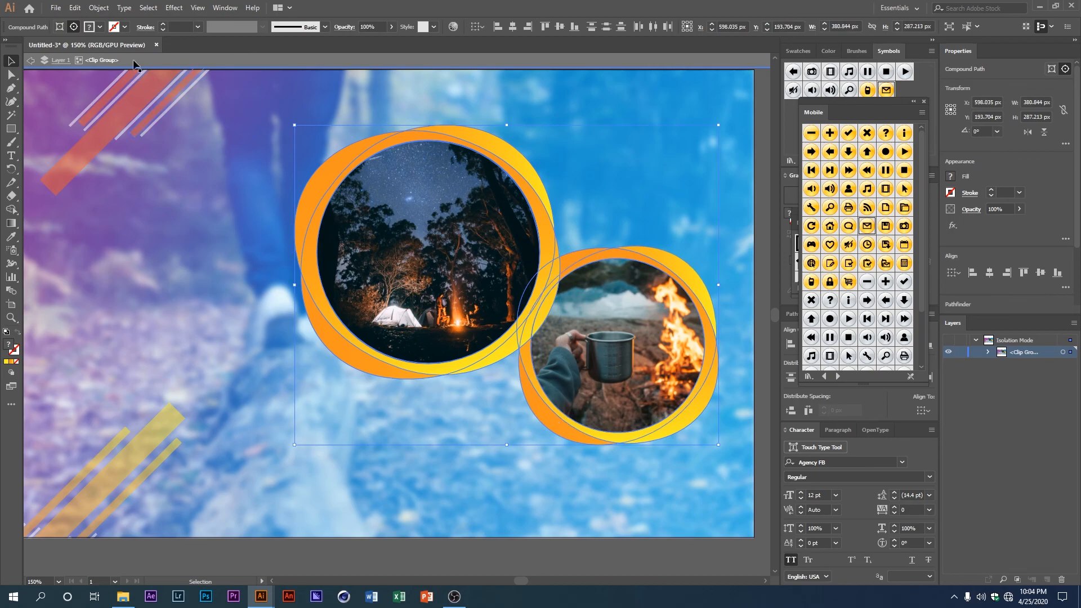
left_click(175, 8)
left_click(226, 19)
key("ctrl+minus")
key("ctrl+minus")
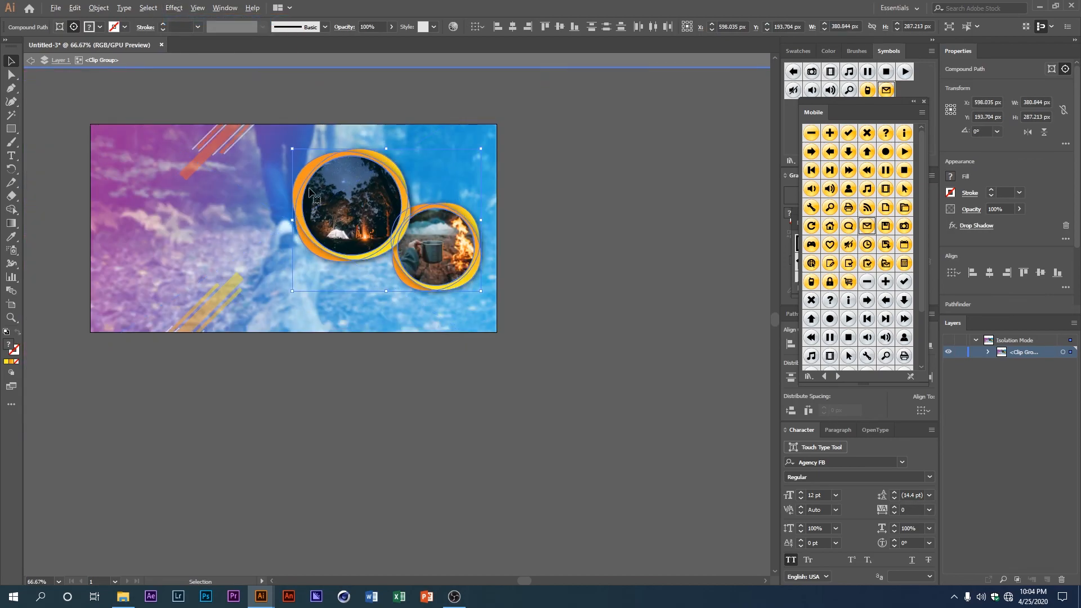
left_click(448, 63)
scroll(453, 171, "down", 1)
left_click_drag(353, 207, 432, 319)
scroll(416, 278, "up", 1)
scroll(420, 304, "up", 1)
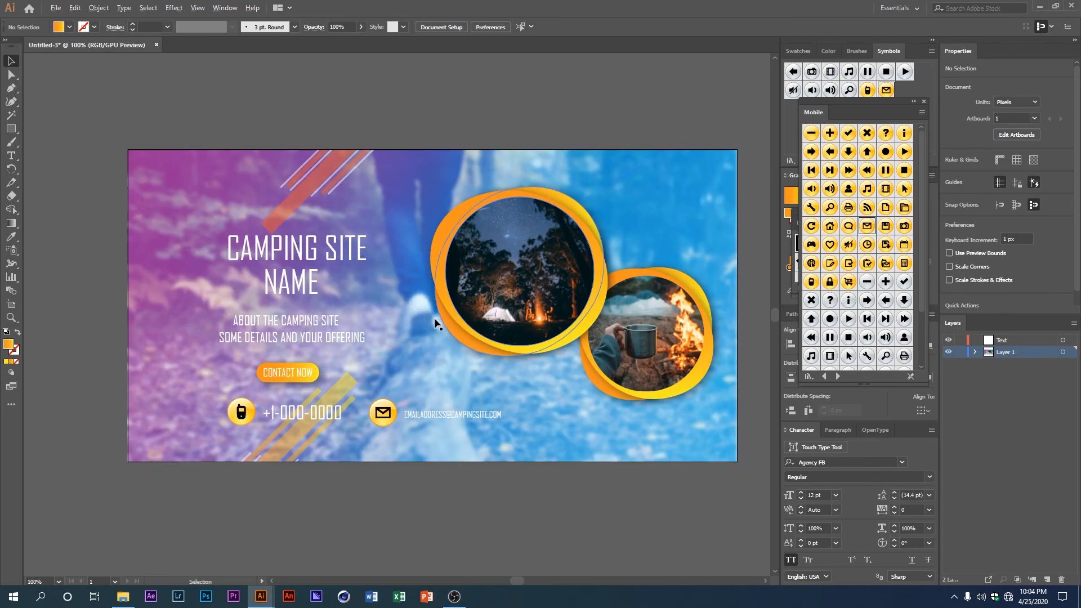
scroll(437, 319, "down", 1)
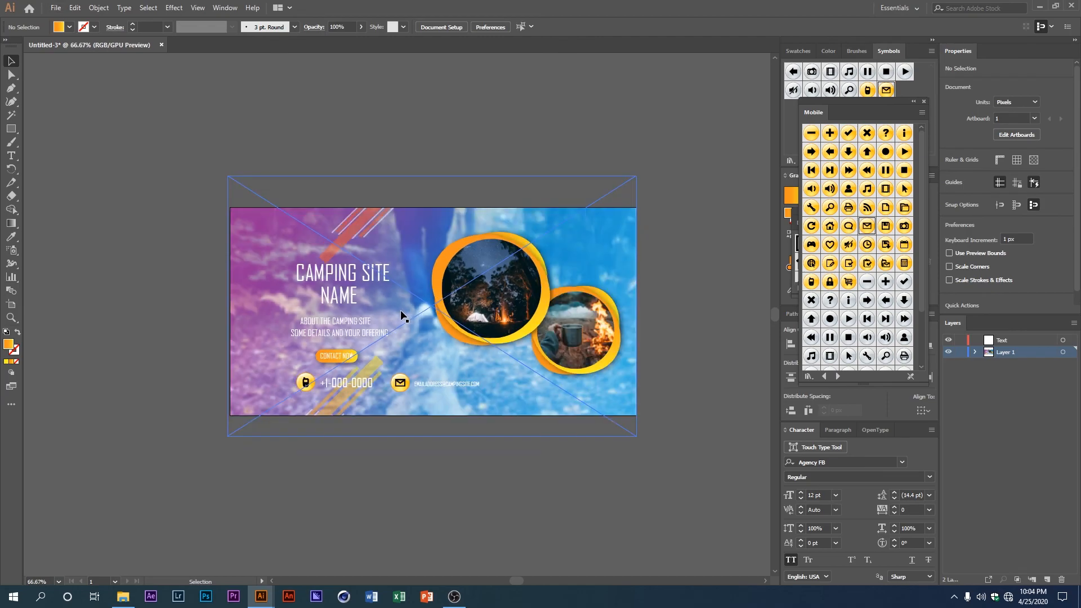
left_click_drag(417, 312, 402, 317)
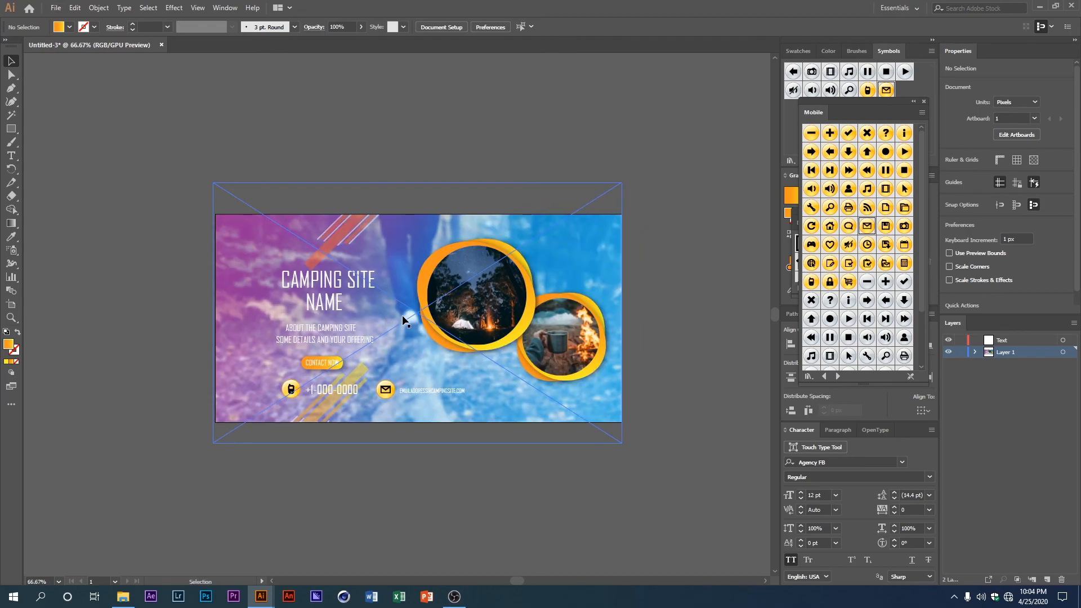